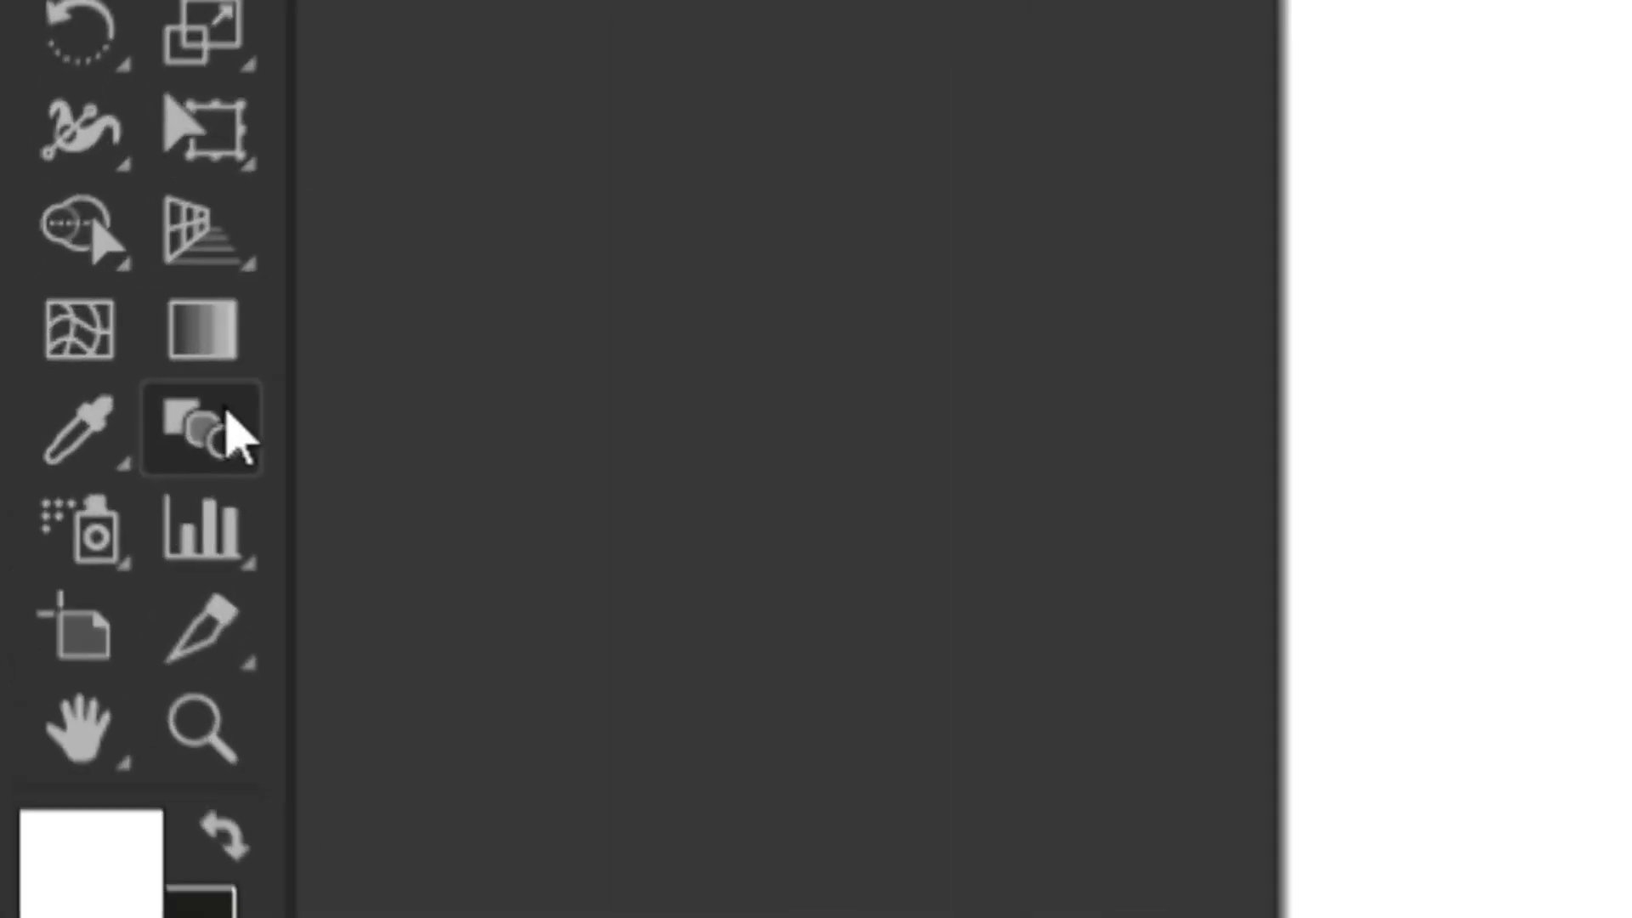
Step: Open the Blend tool's options, set the spacing to Smooth Color and confirm
left_click(59, 373)
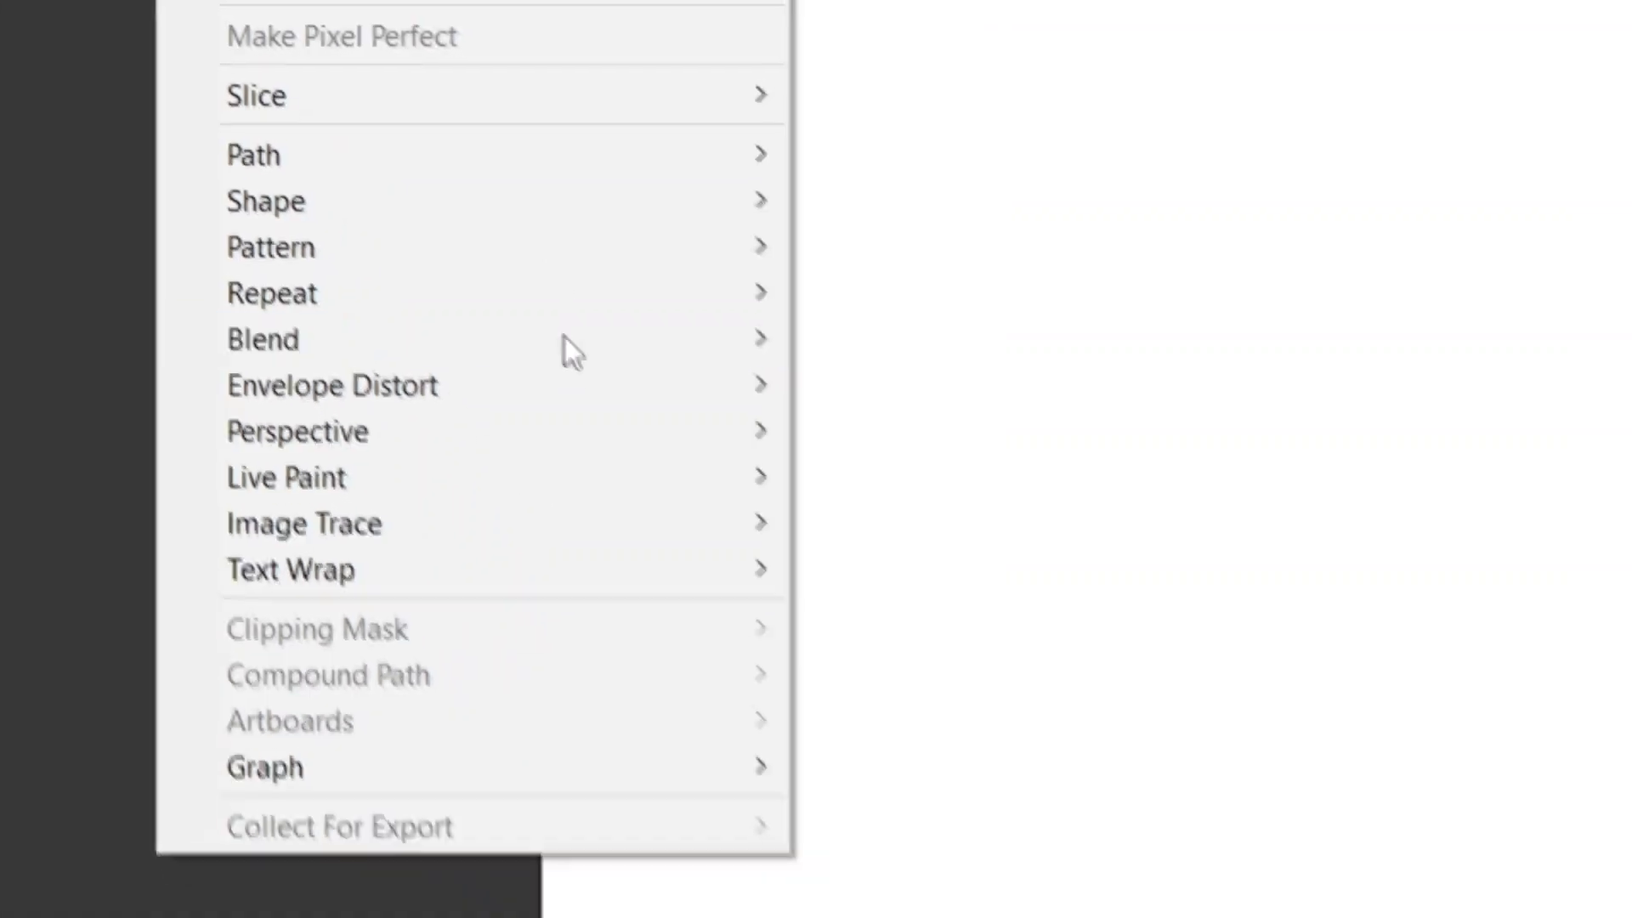
mouse_move(529, 315)
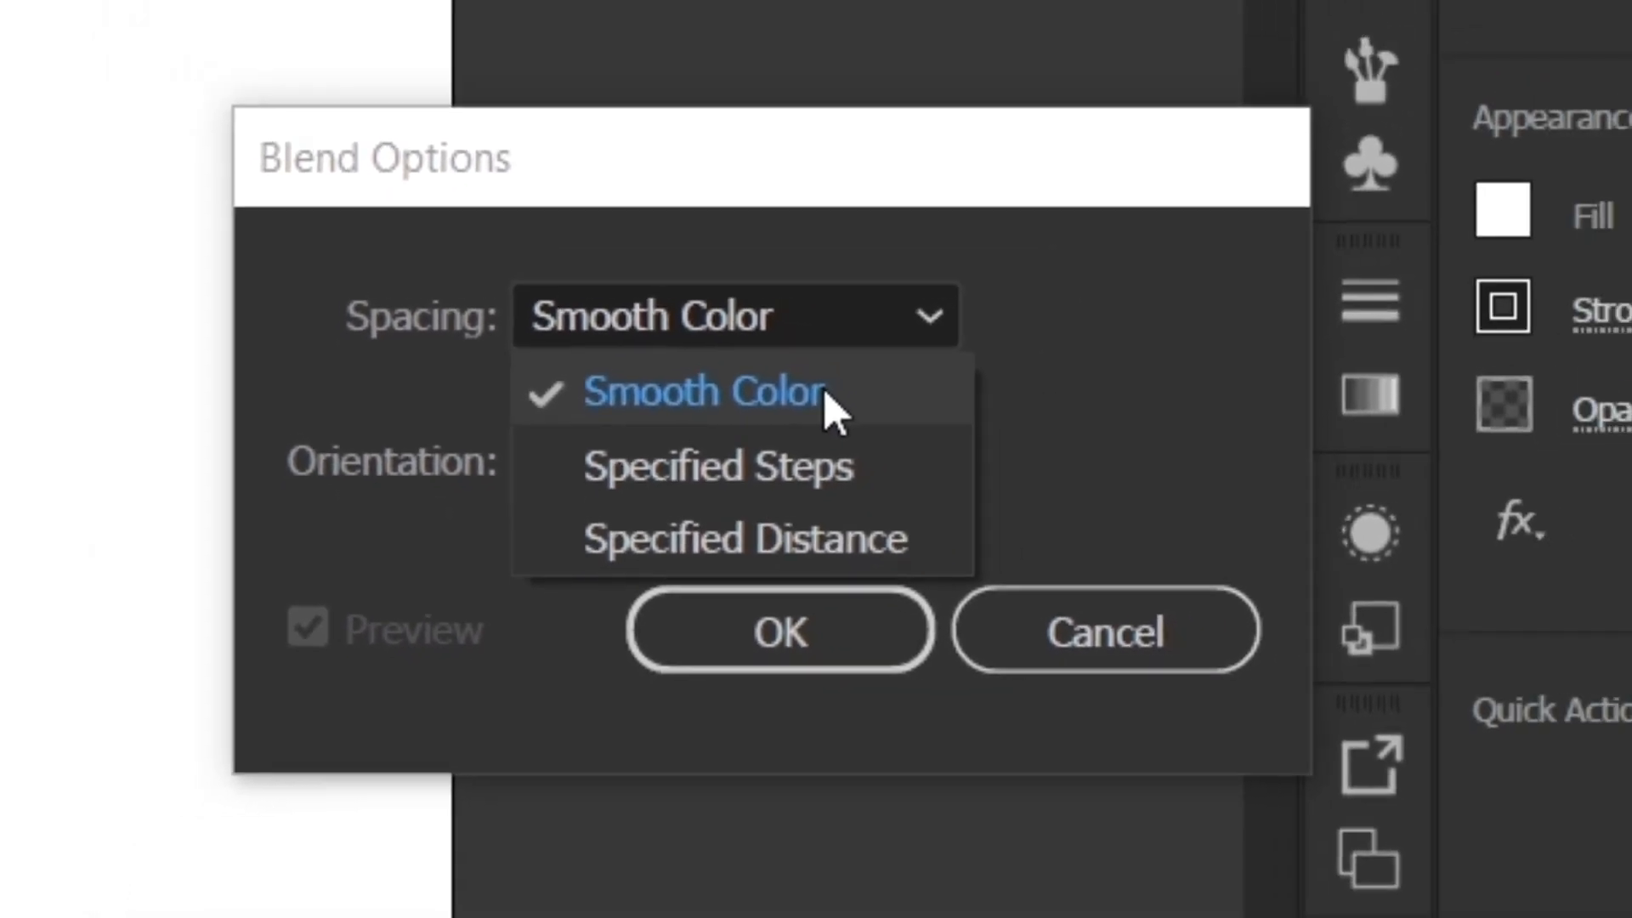
left_click(824, 398)
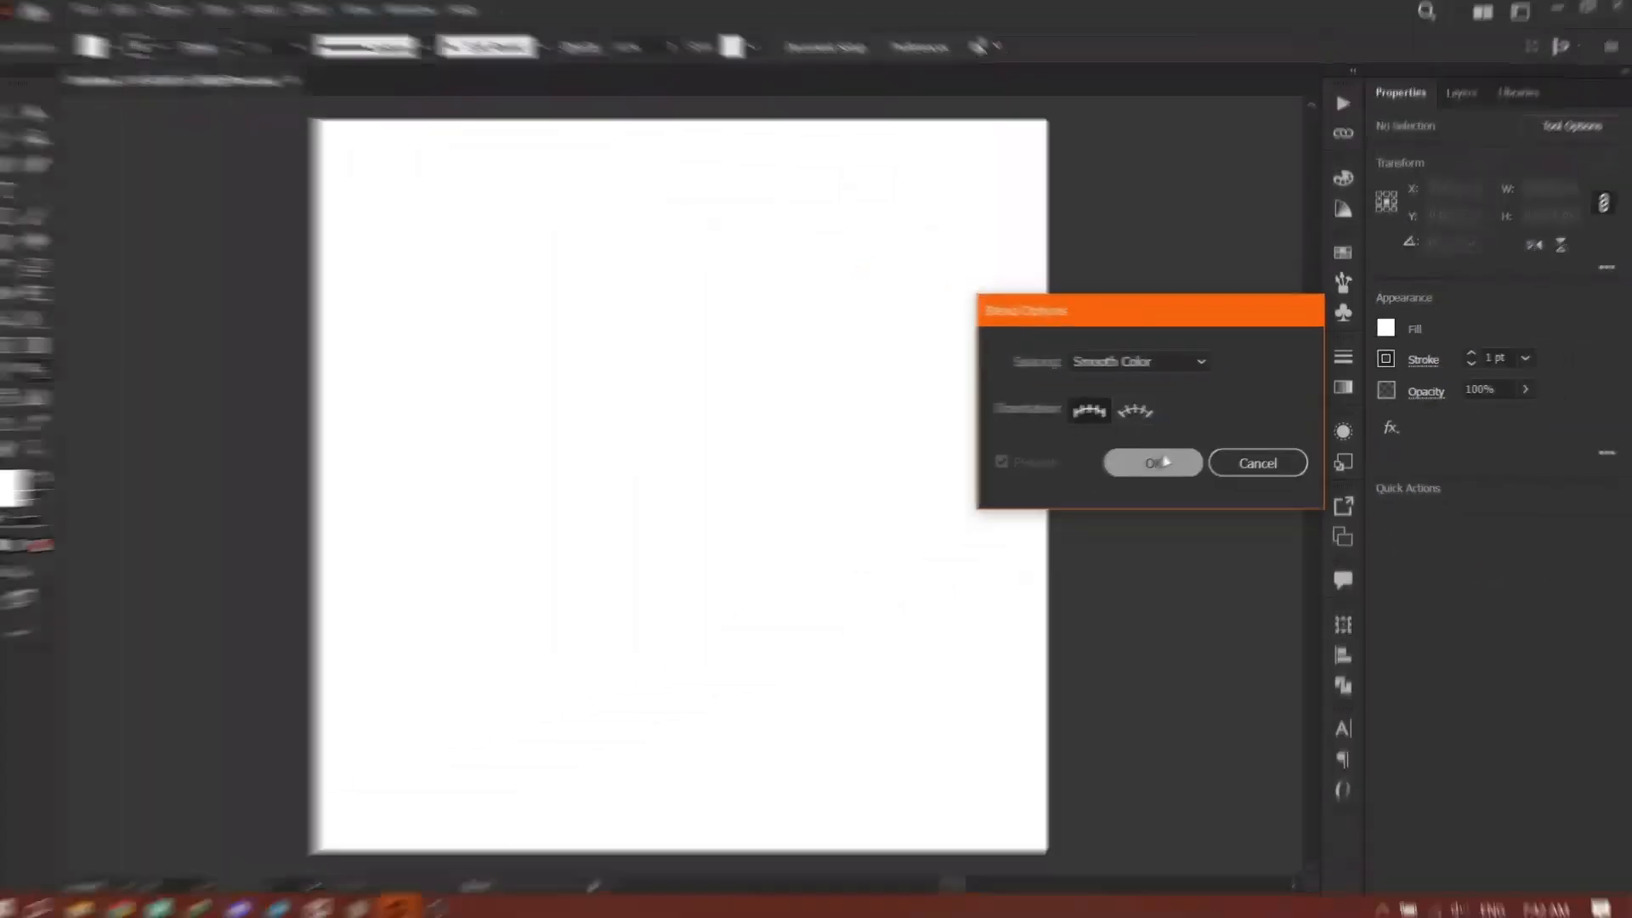
left_click(799, 606)
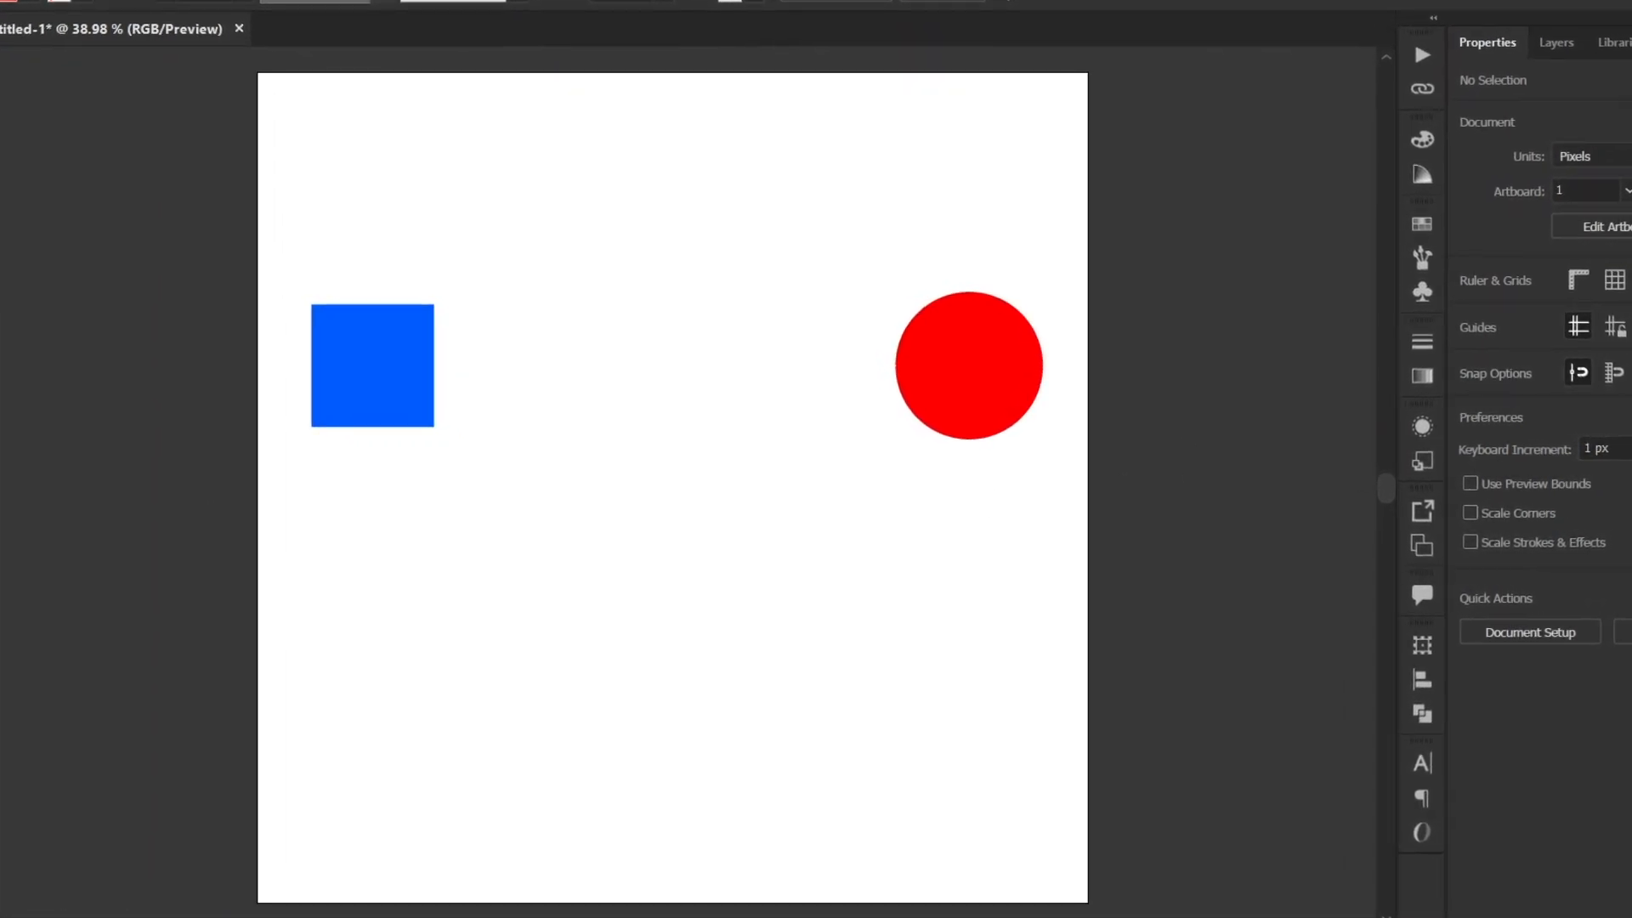
Step: Blend the blue square into the red circle with the Smooth Color setting
left_click(1, 383)
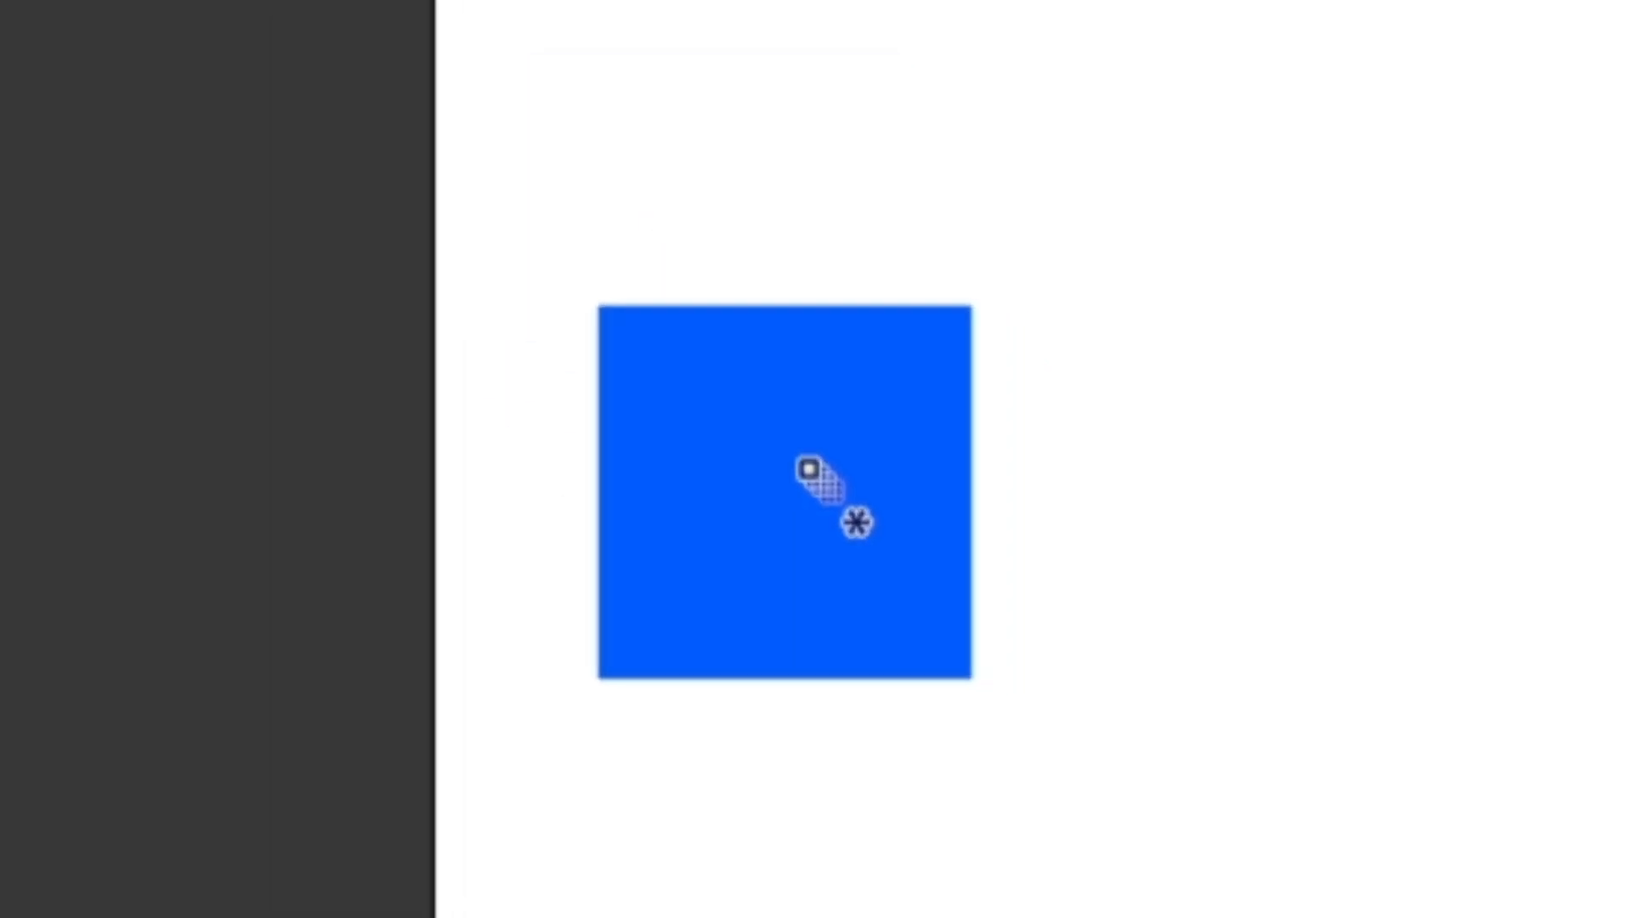
left_click(808, 470)
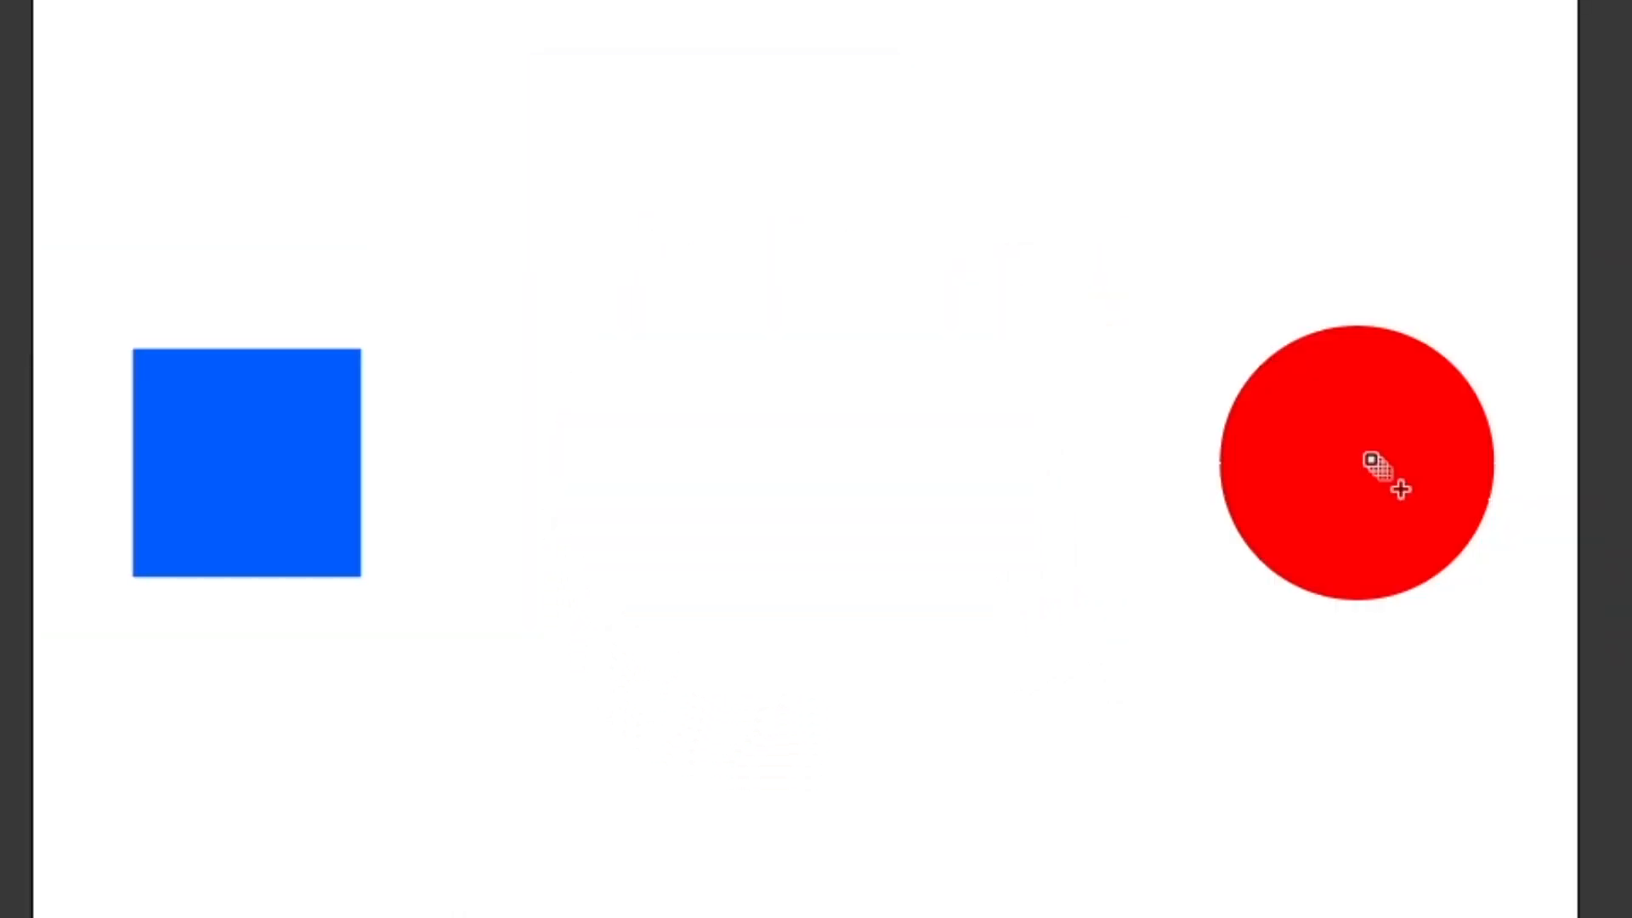
left_click(805, 457)
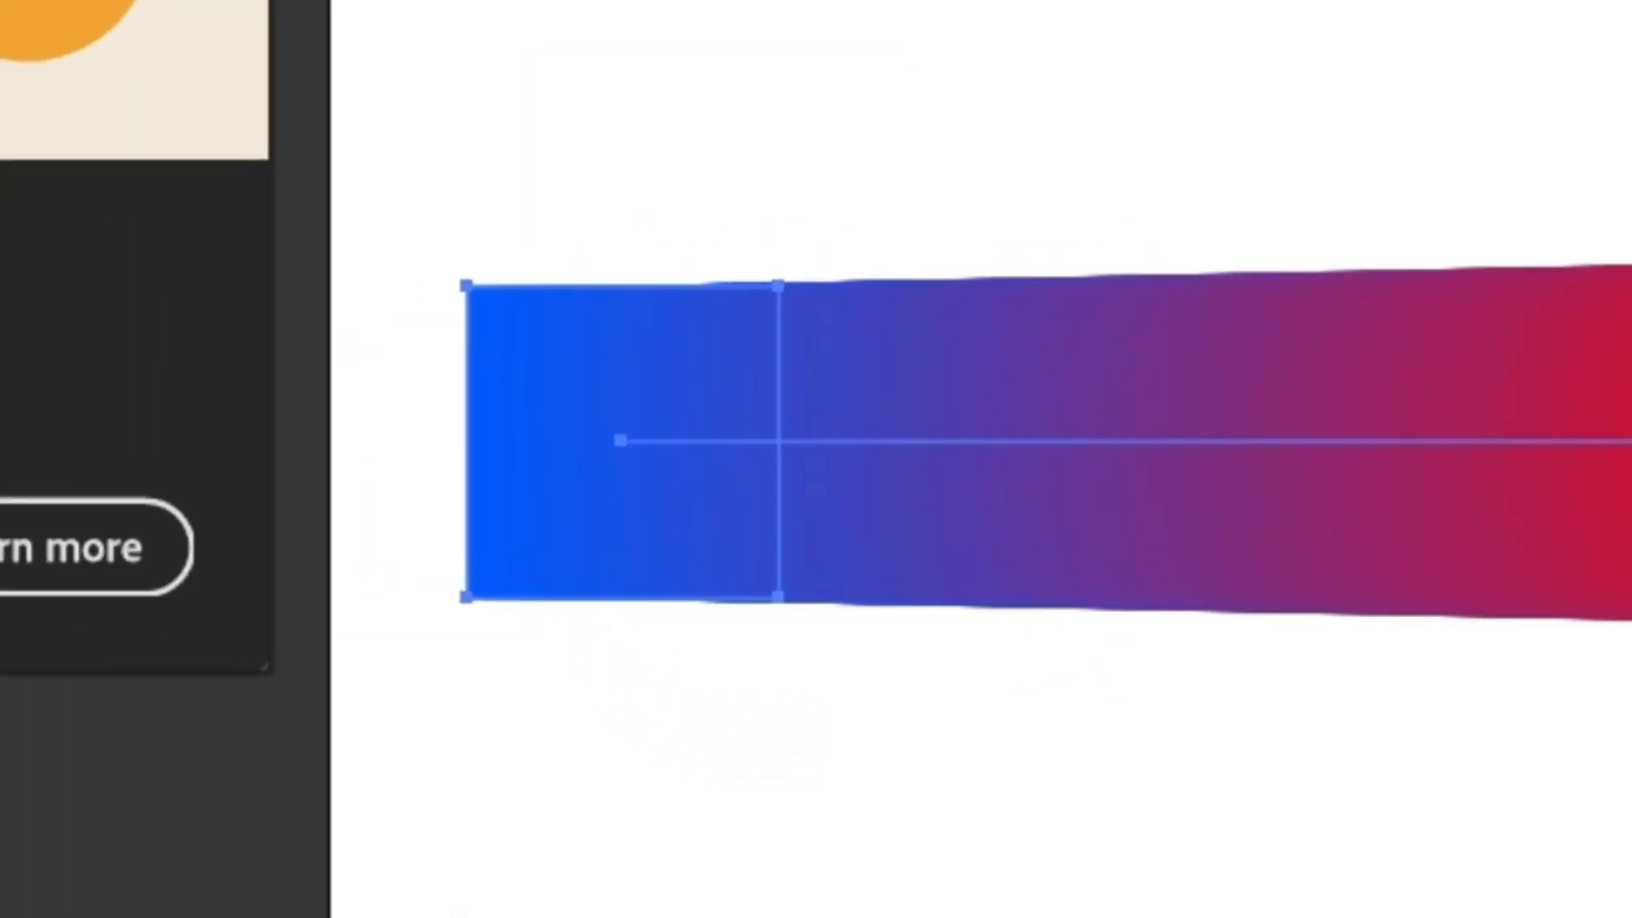
key("v")
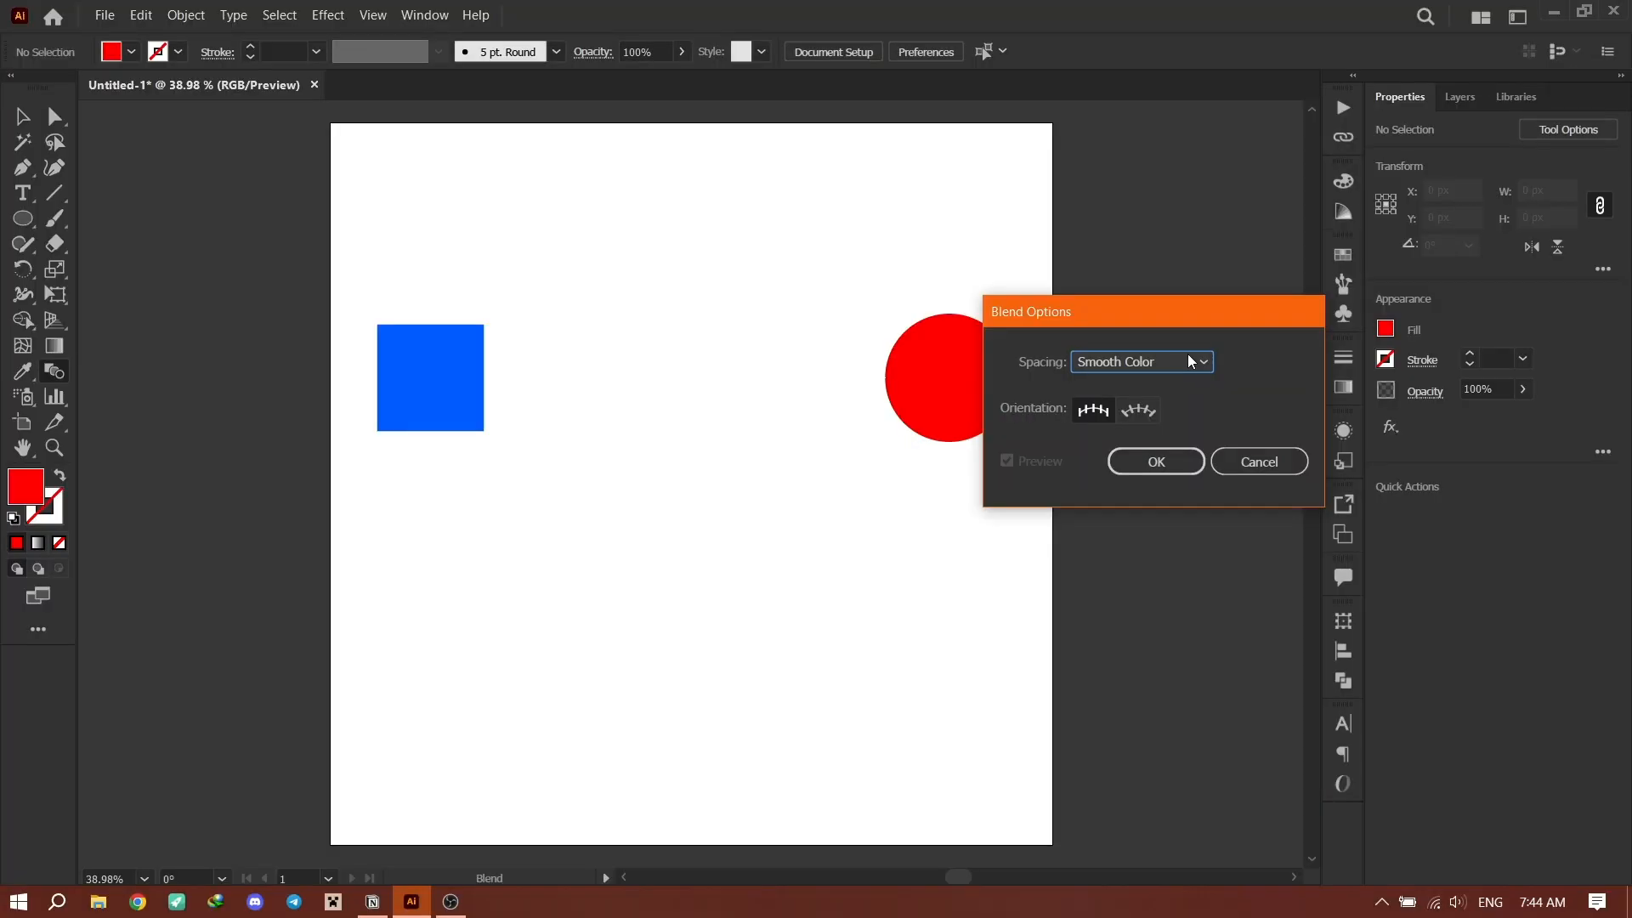
Step: Set the blend spacing to Specified Steps with 5 steps and blend the blue square into the red circle
left_click(1188, 361)
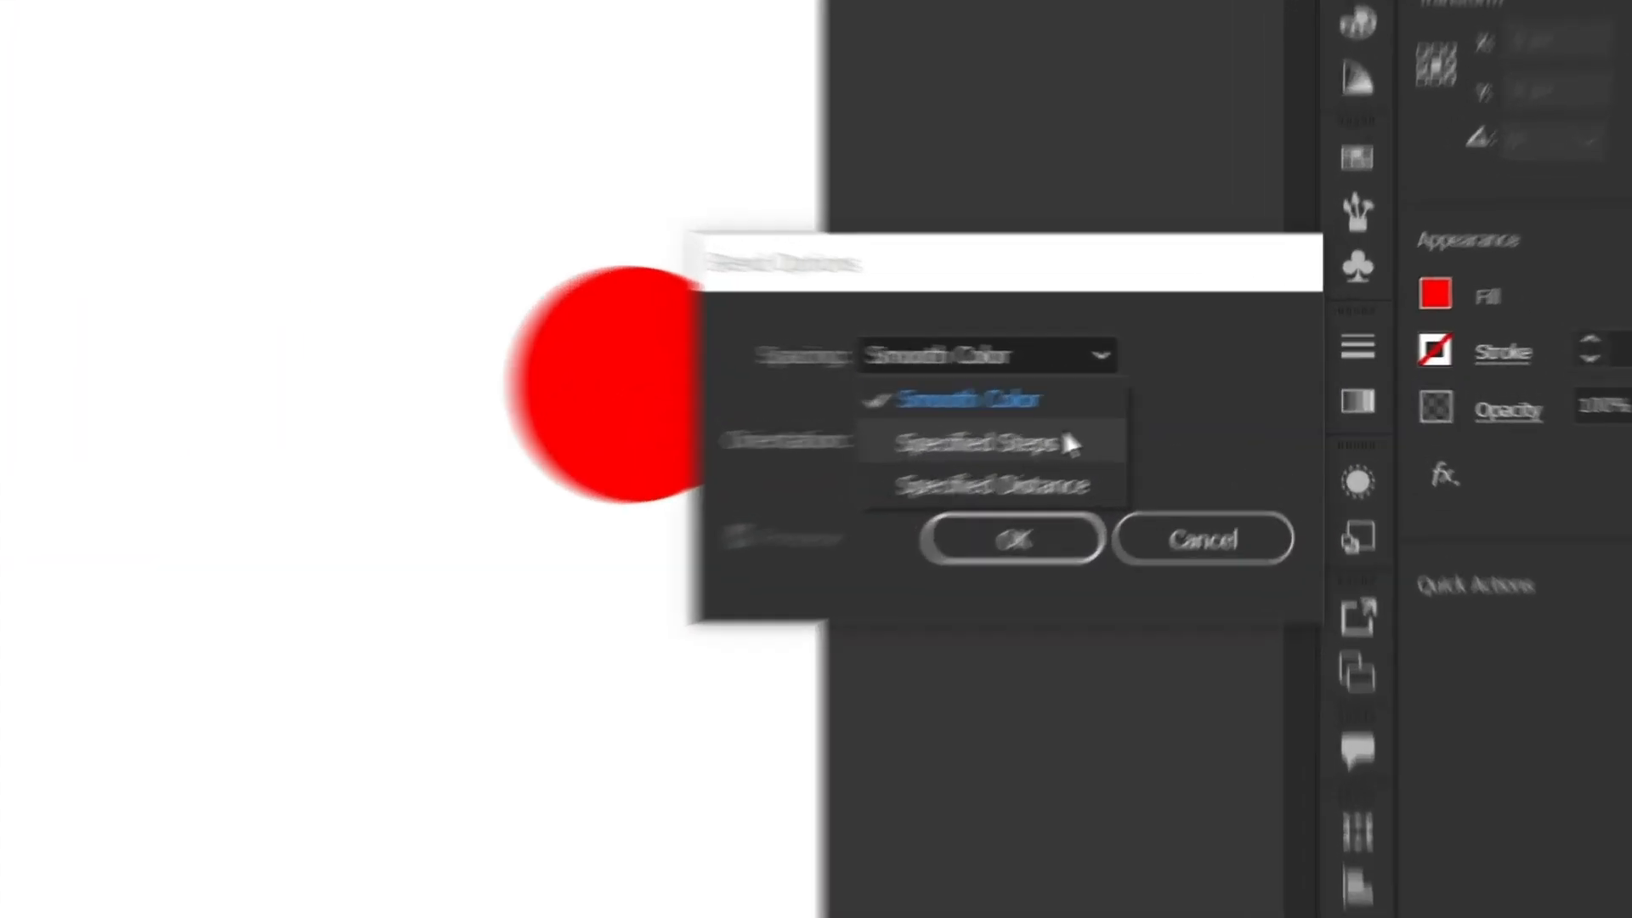
left_click(1185, 409)
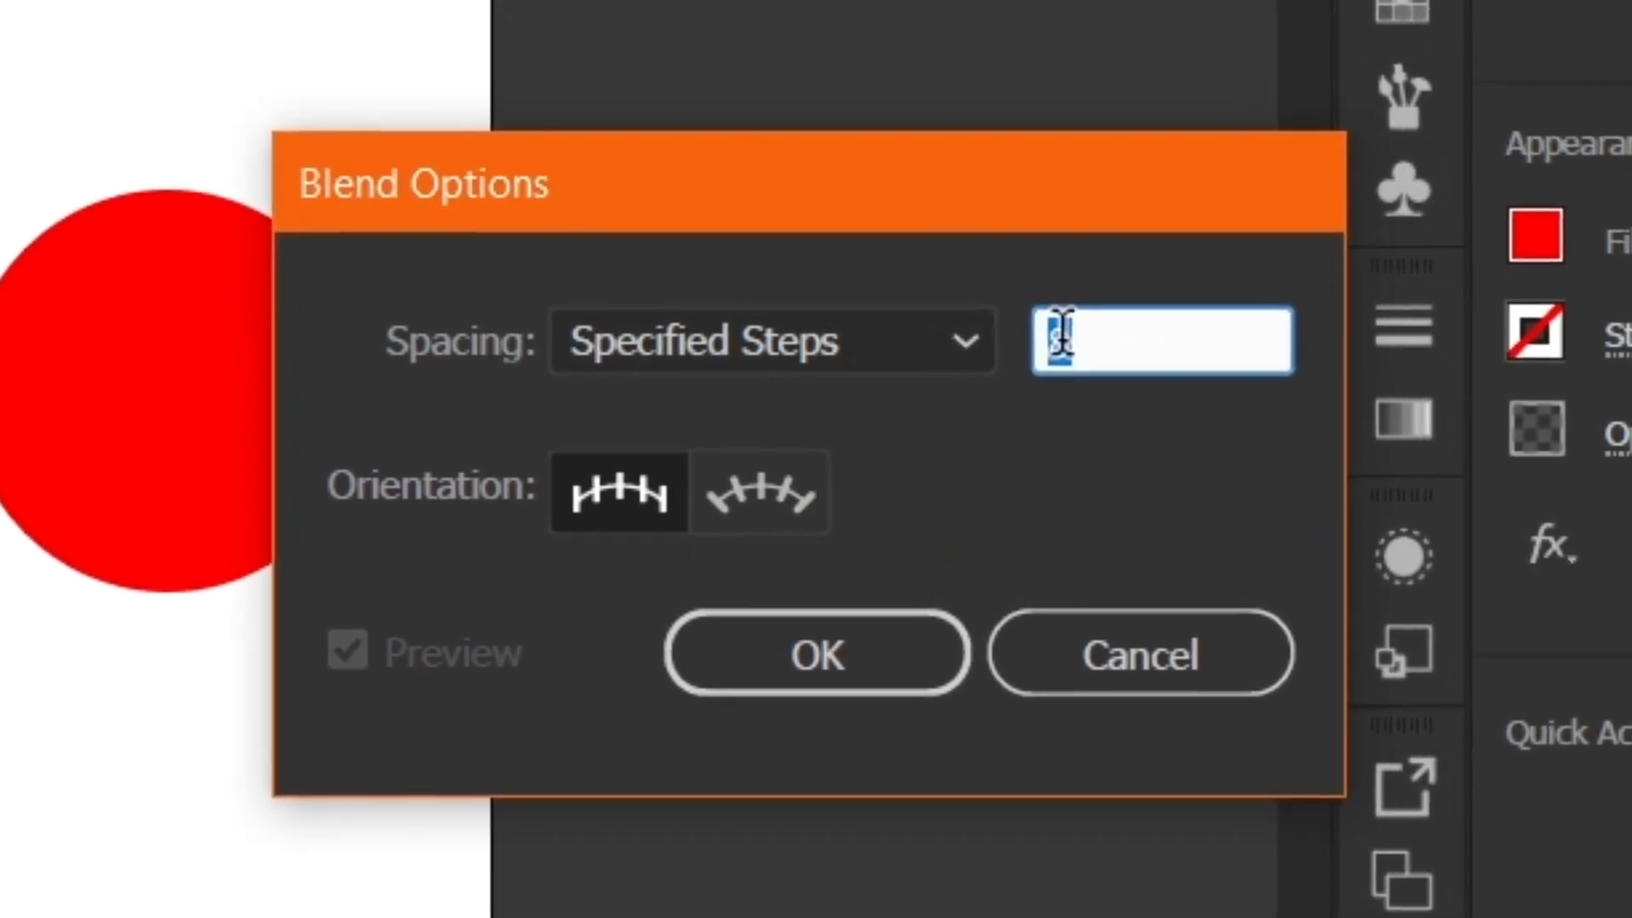
scroll(1059, 335, "up", 2)
scroll(1067, 331, "down", 4)
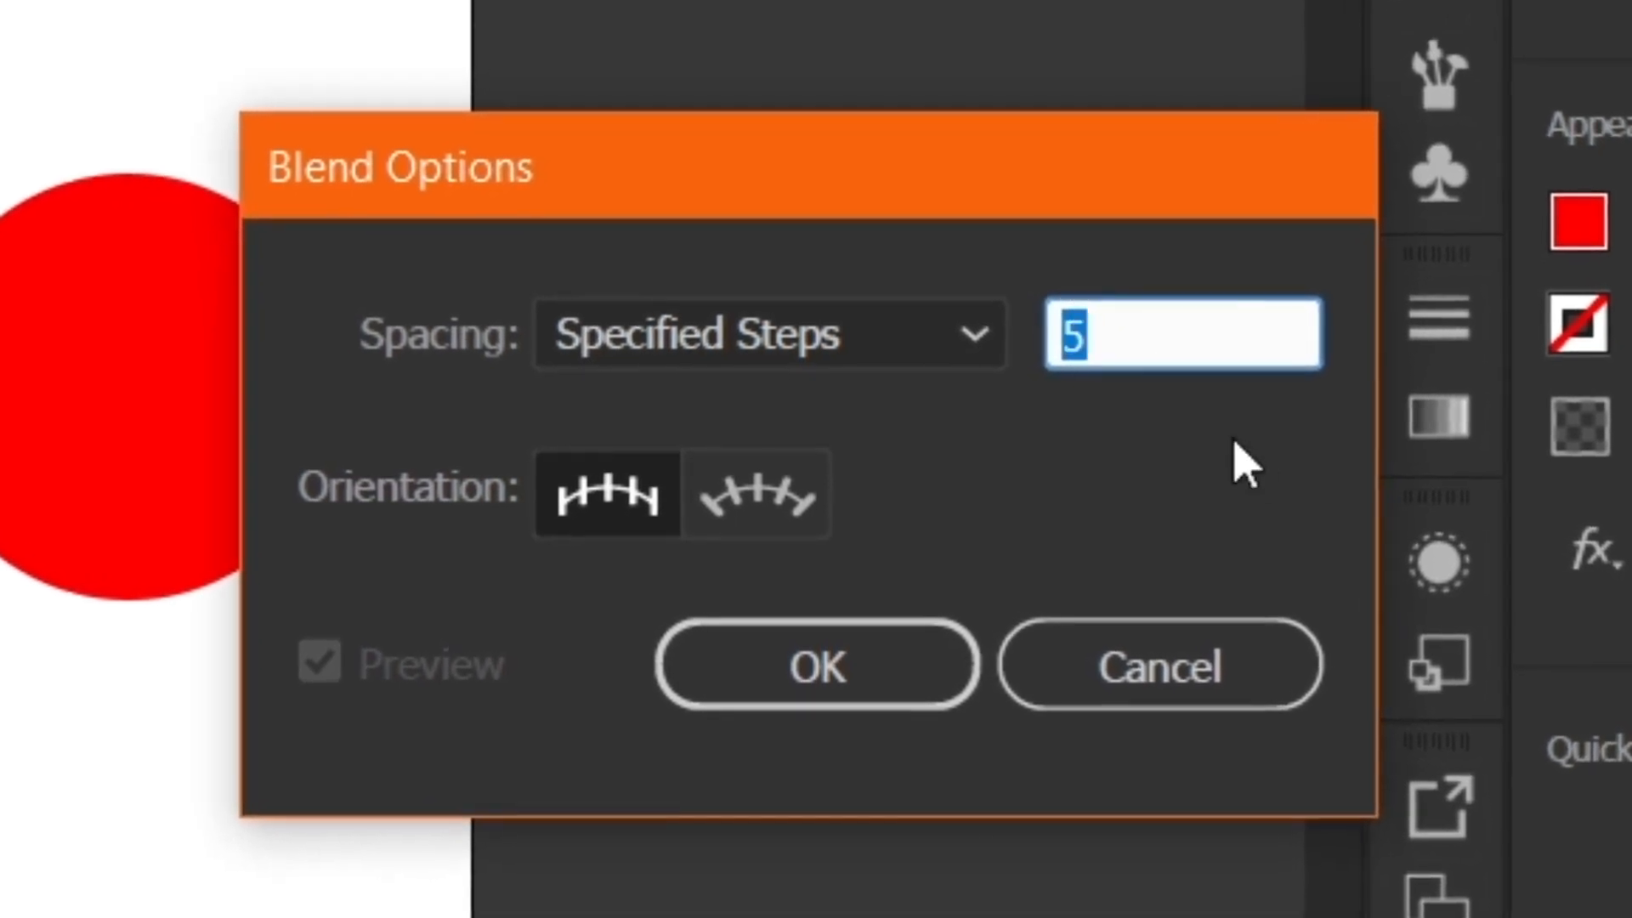
left_click(897, 678)
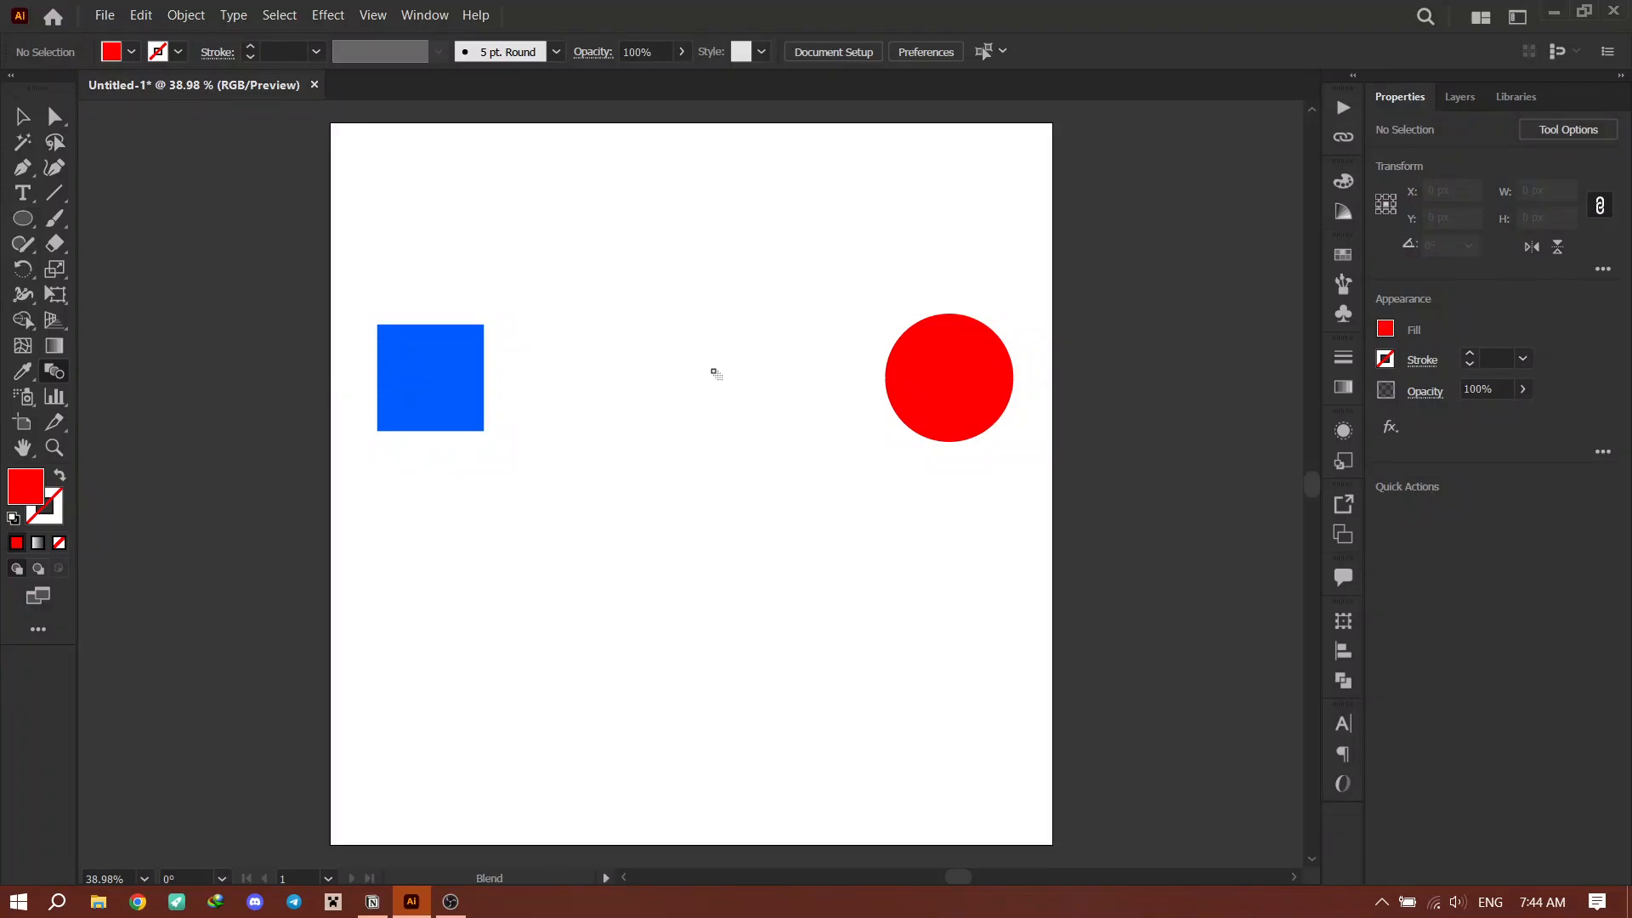
left_click(955, 373)
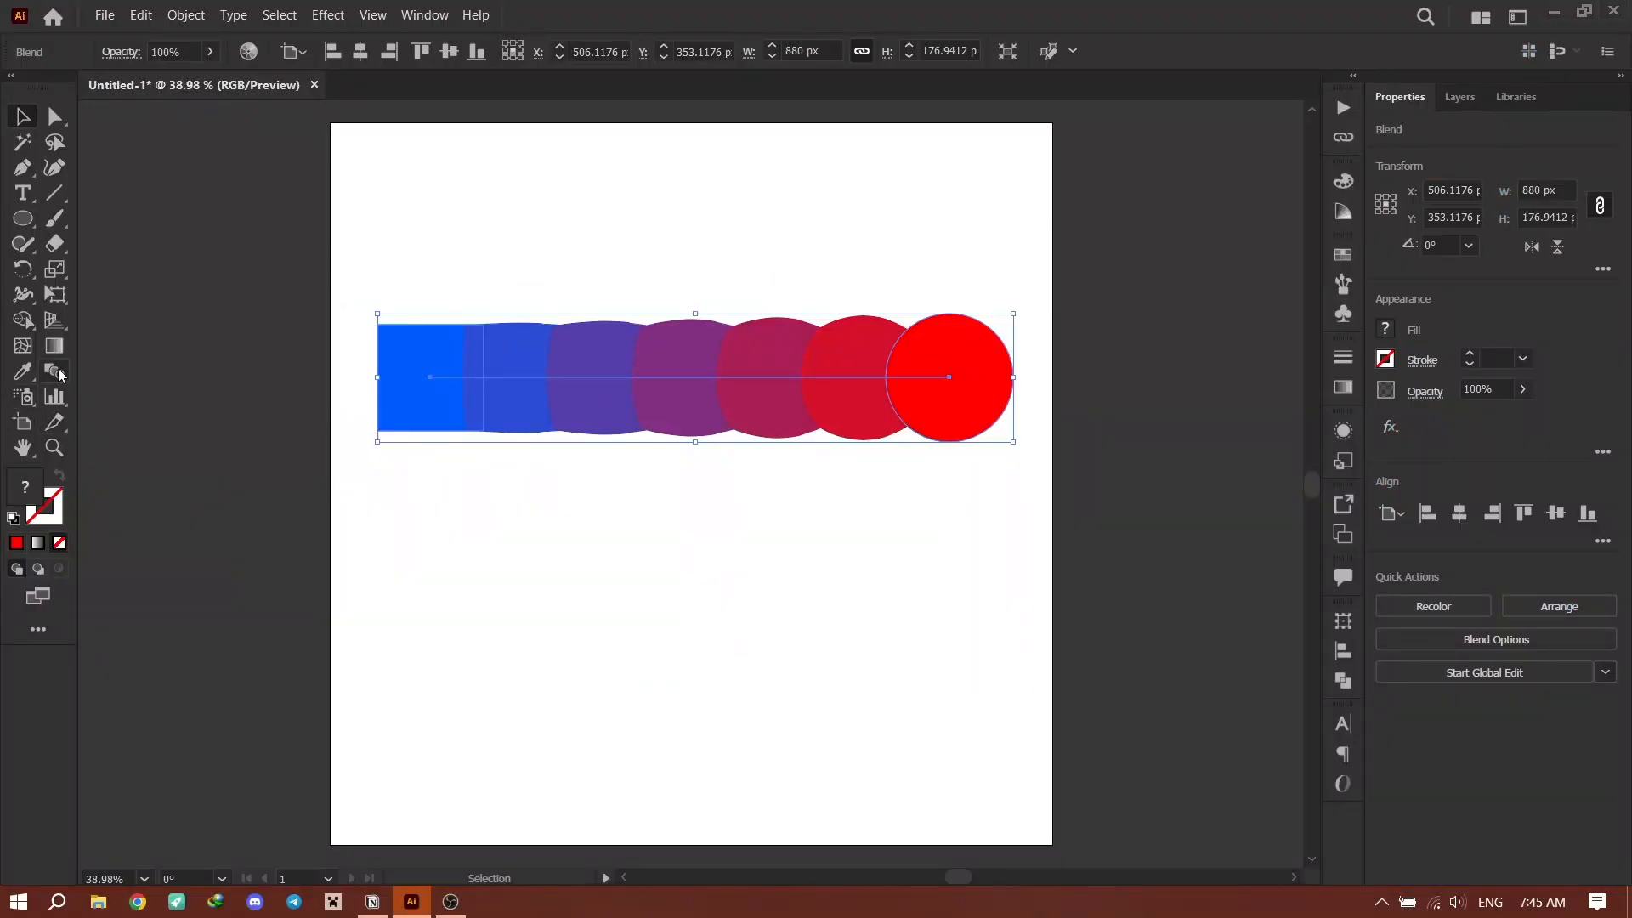
Step: Reopen the blend options for the selected blend and try a different step count, such as 8, with the preview
double_click(52, 374)
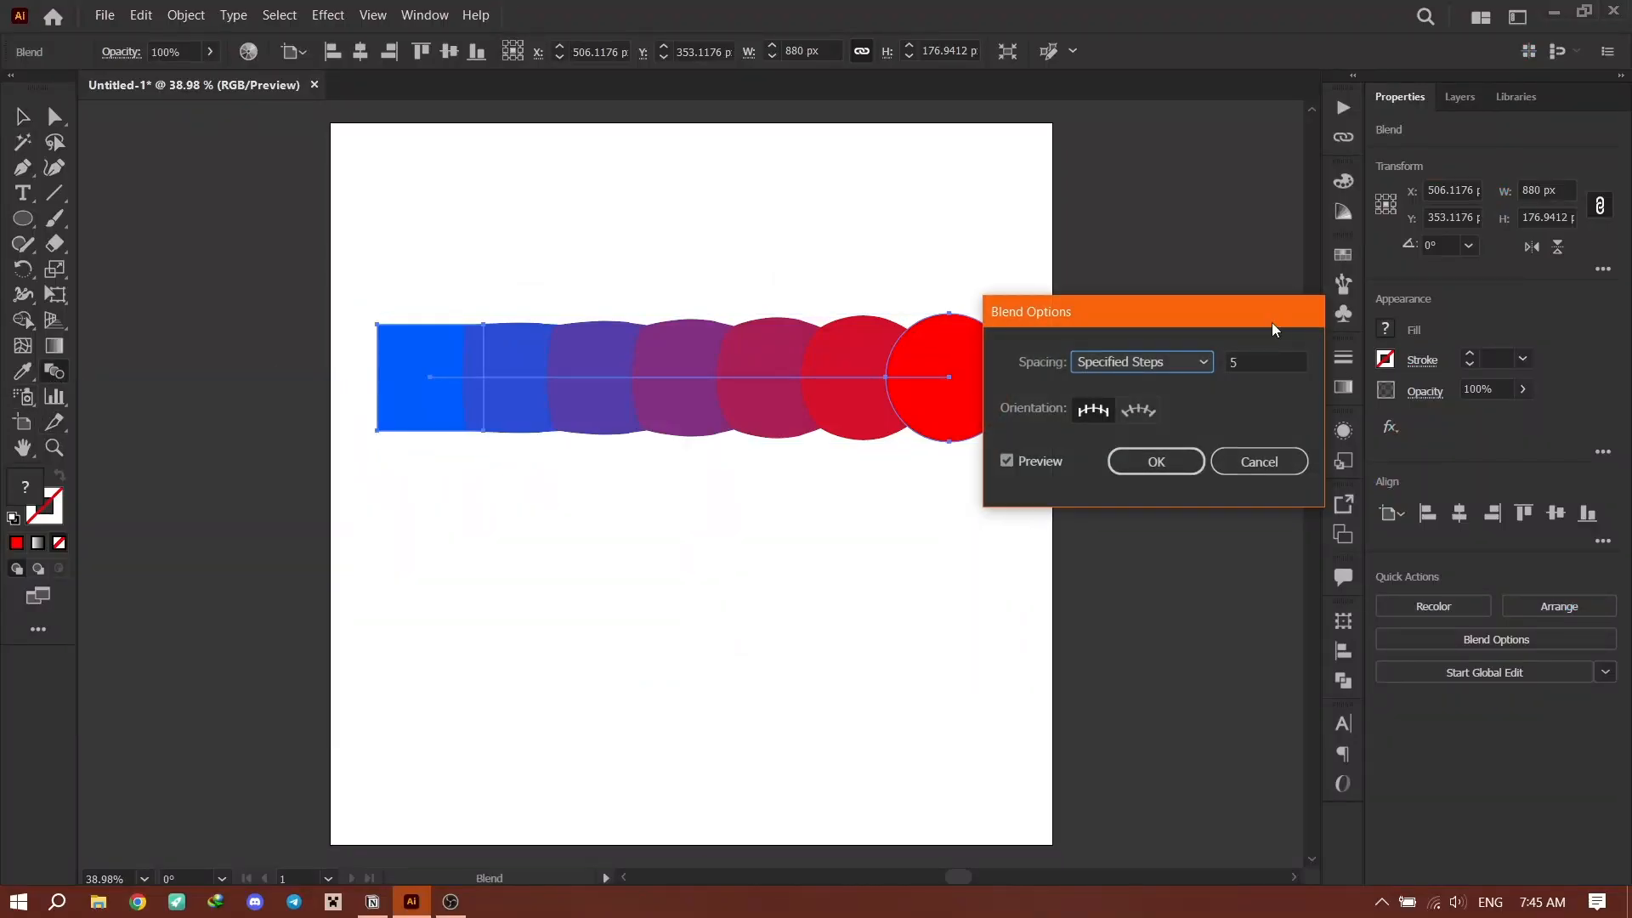
left_click(1268, 361)
key("Up")
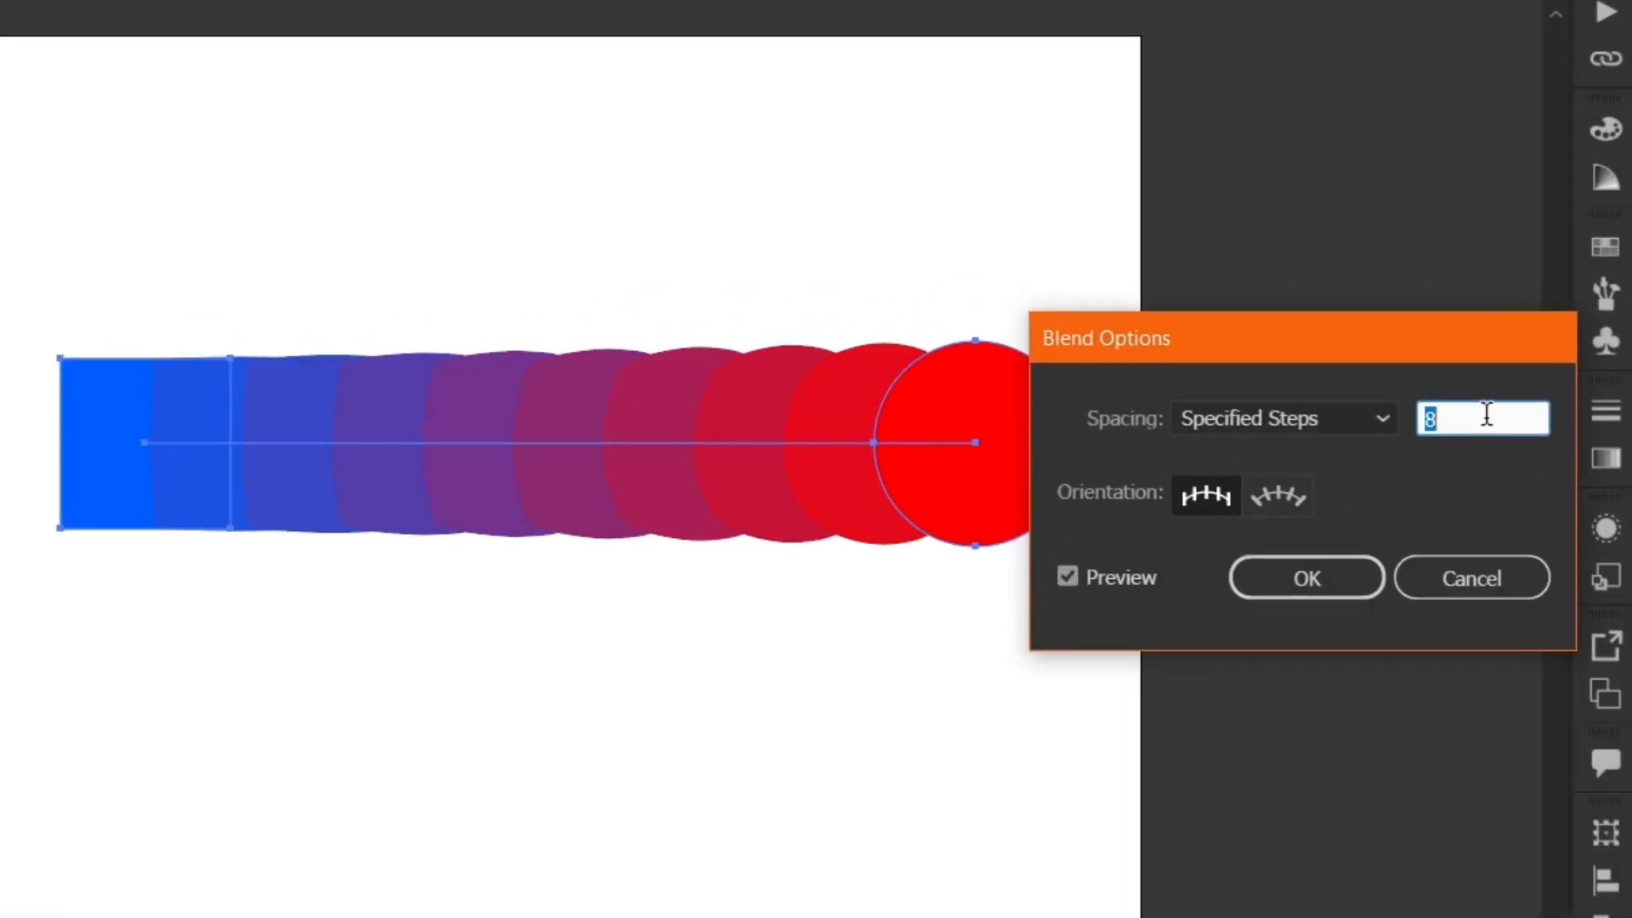
Step: Switch the blend's spacing to Specified Distance and change the distance entry to 122 cm
left_click(1327, 415)
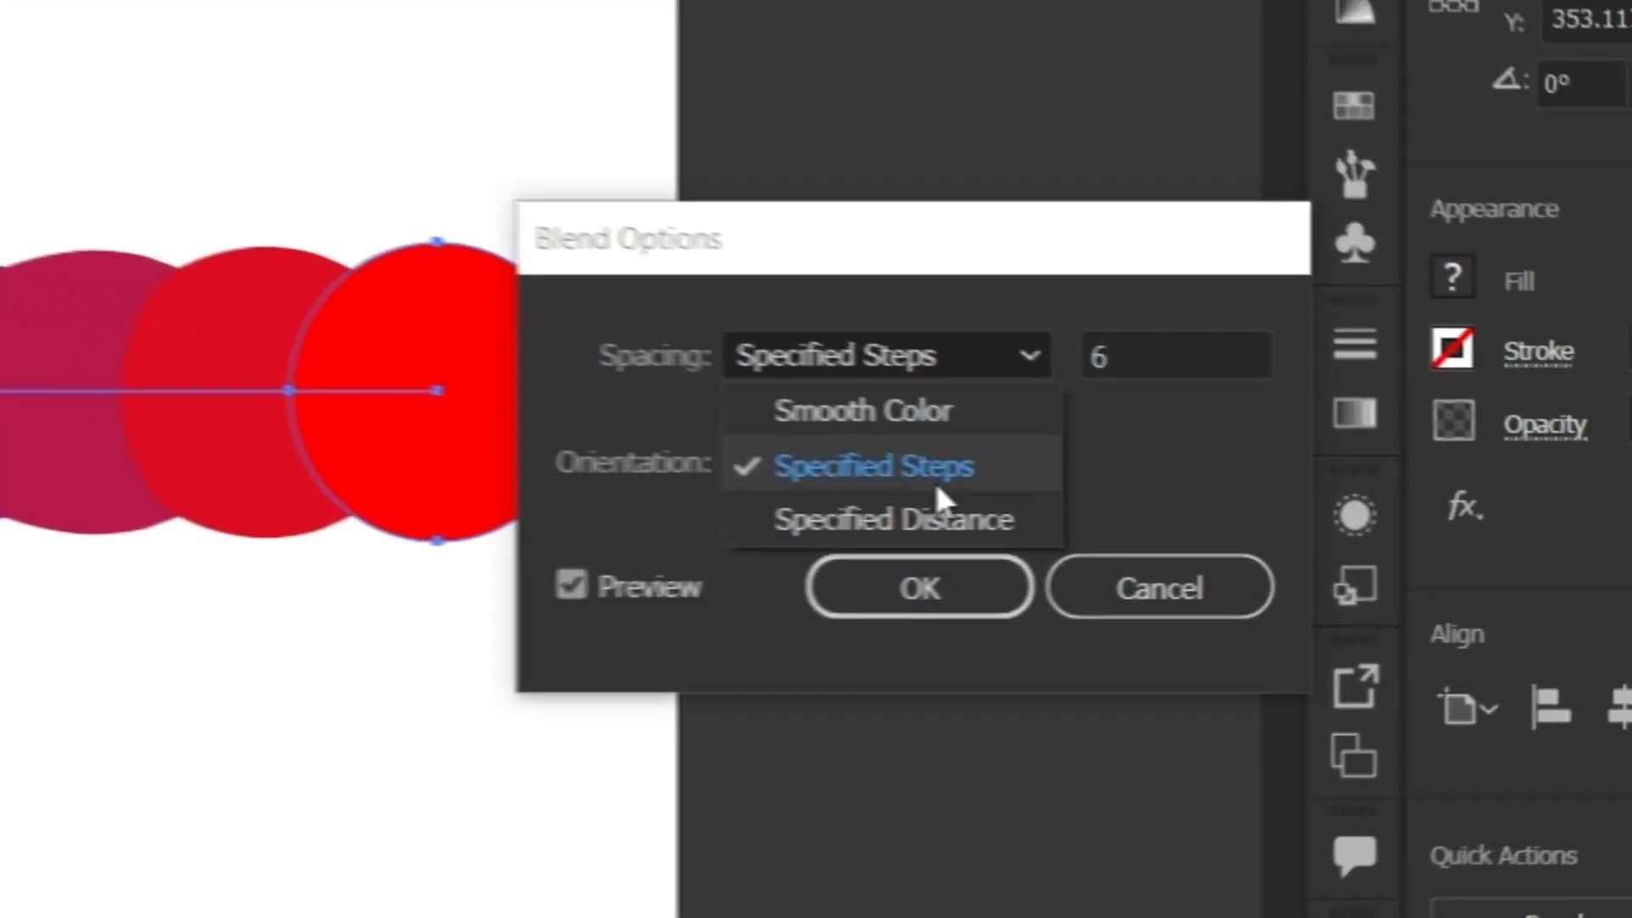
left_click(901, 515)
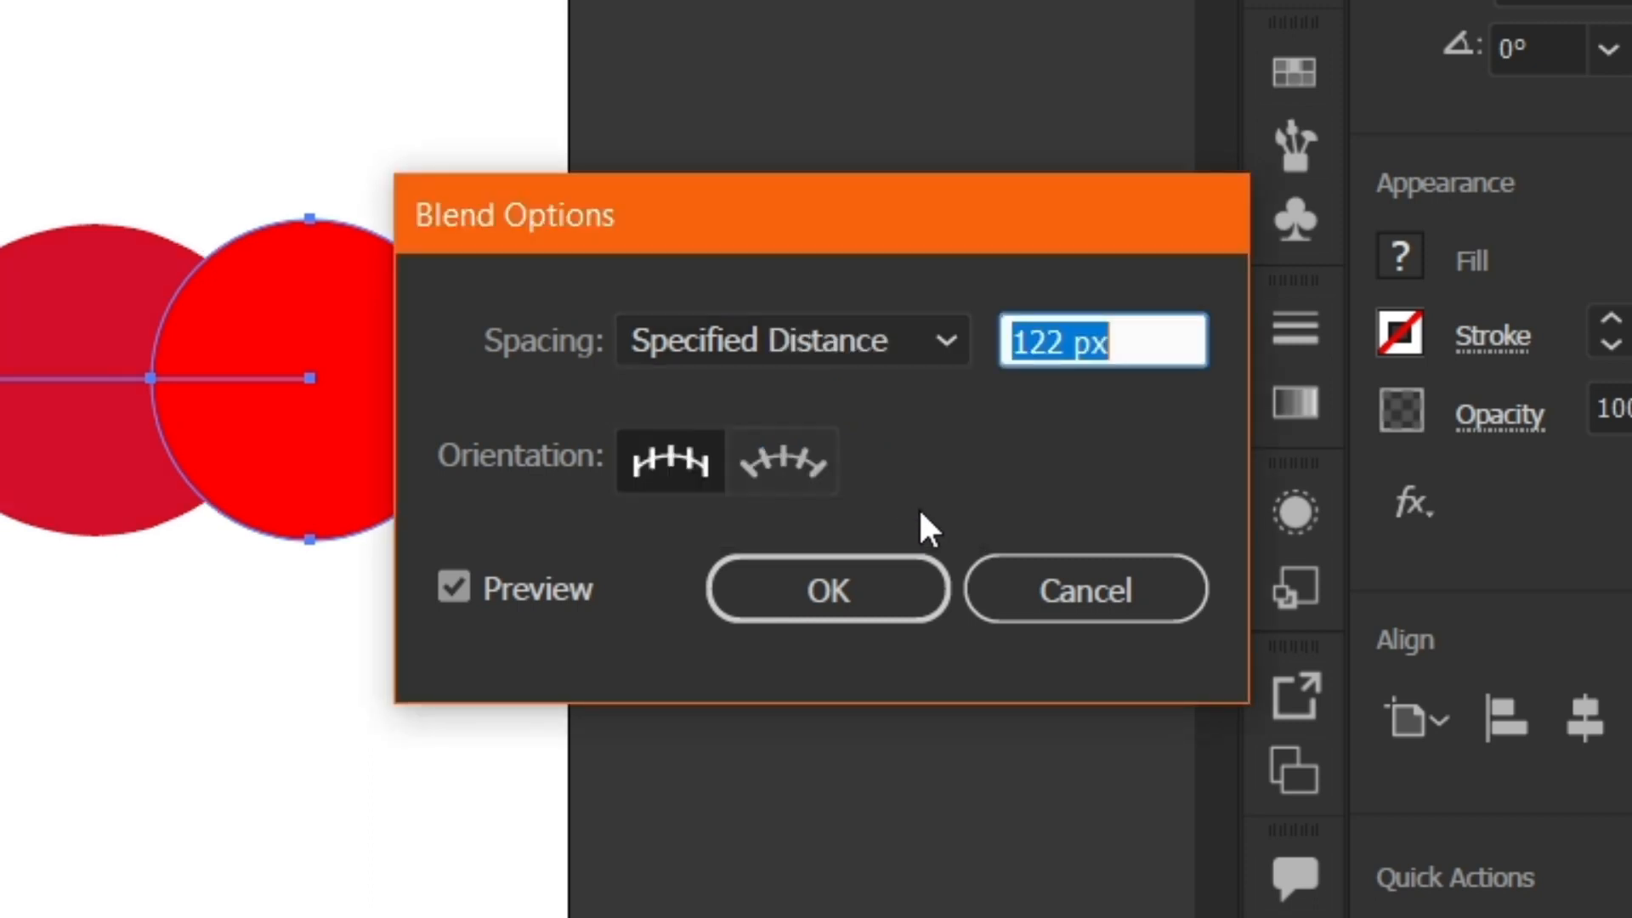
left_click(1109, 342)
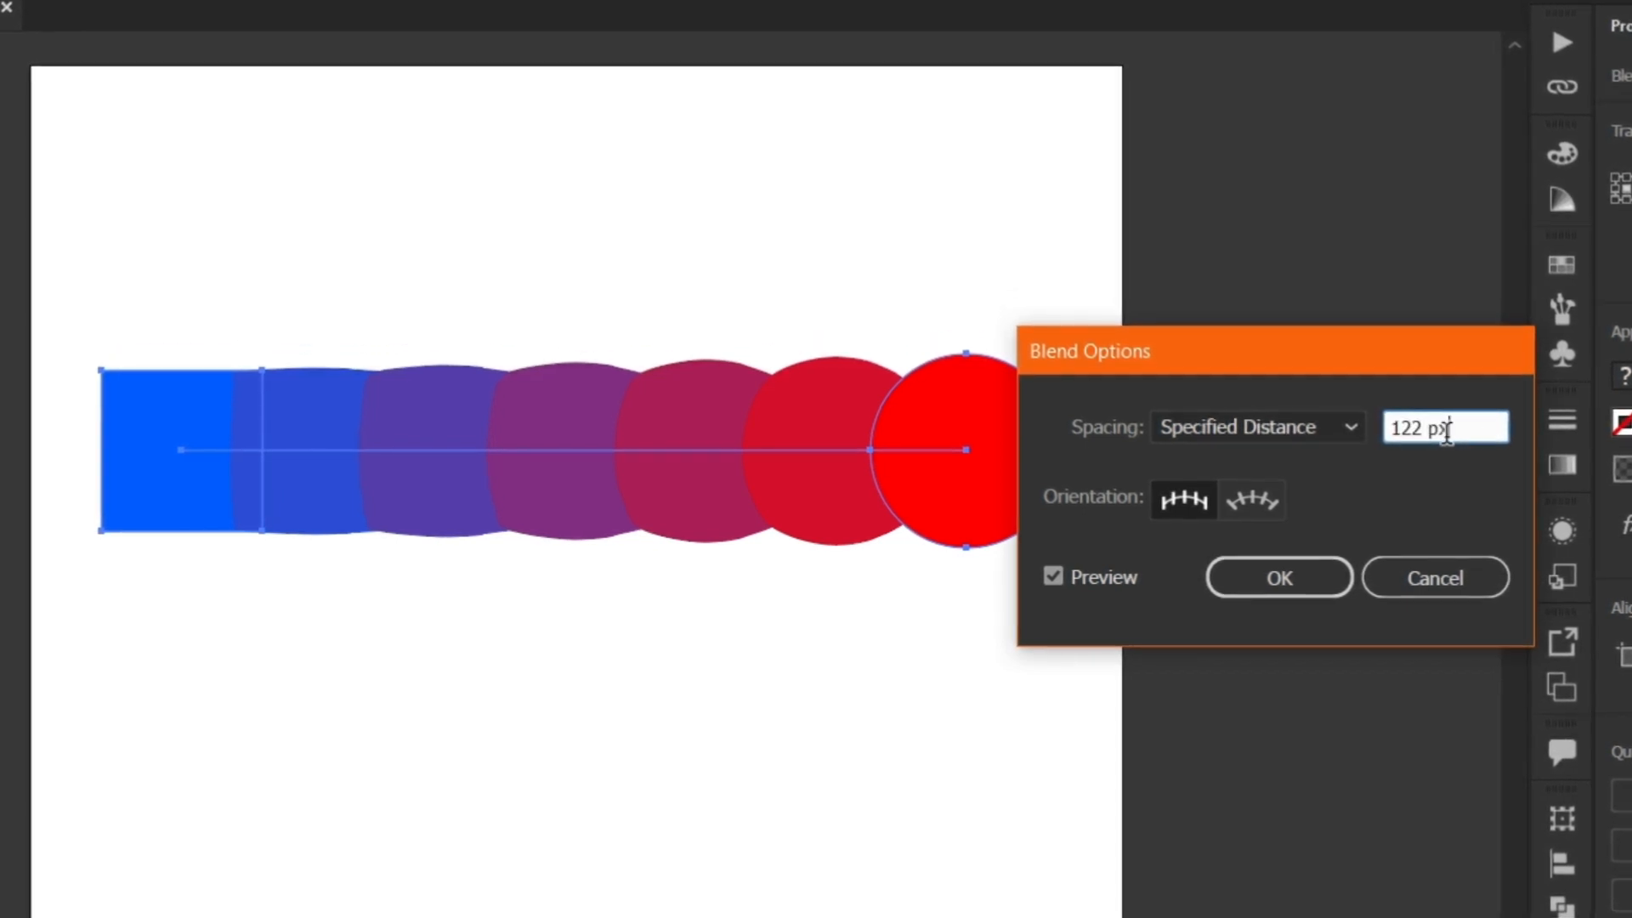
left_click_drag(1478, 433, 1443, 429)
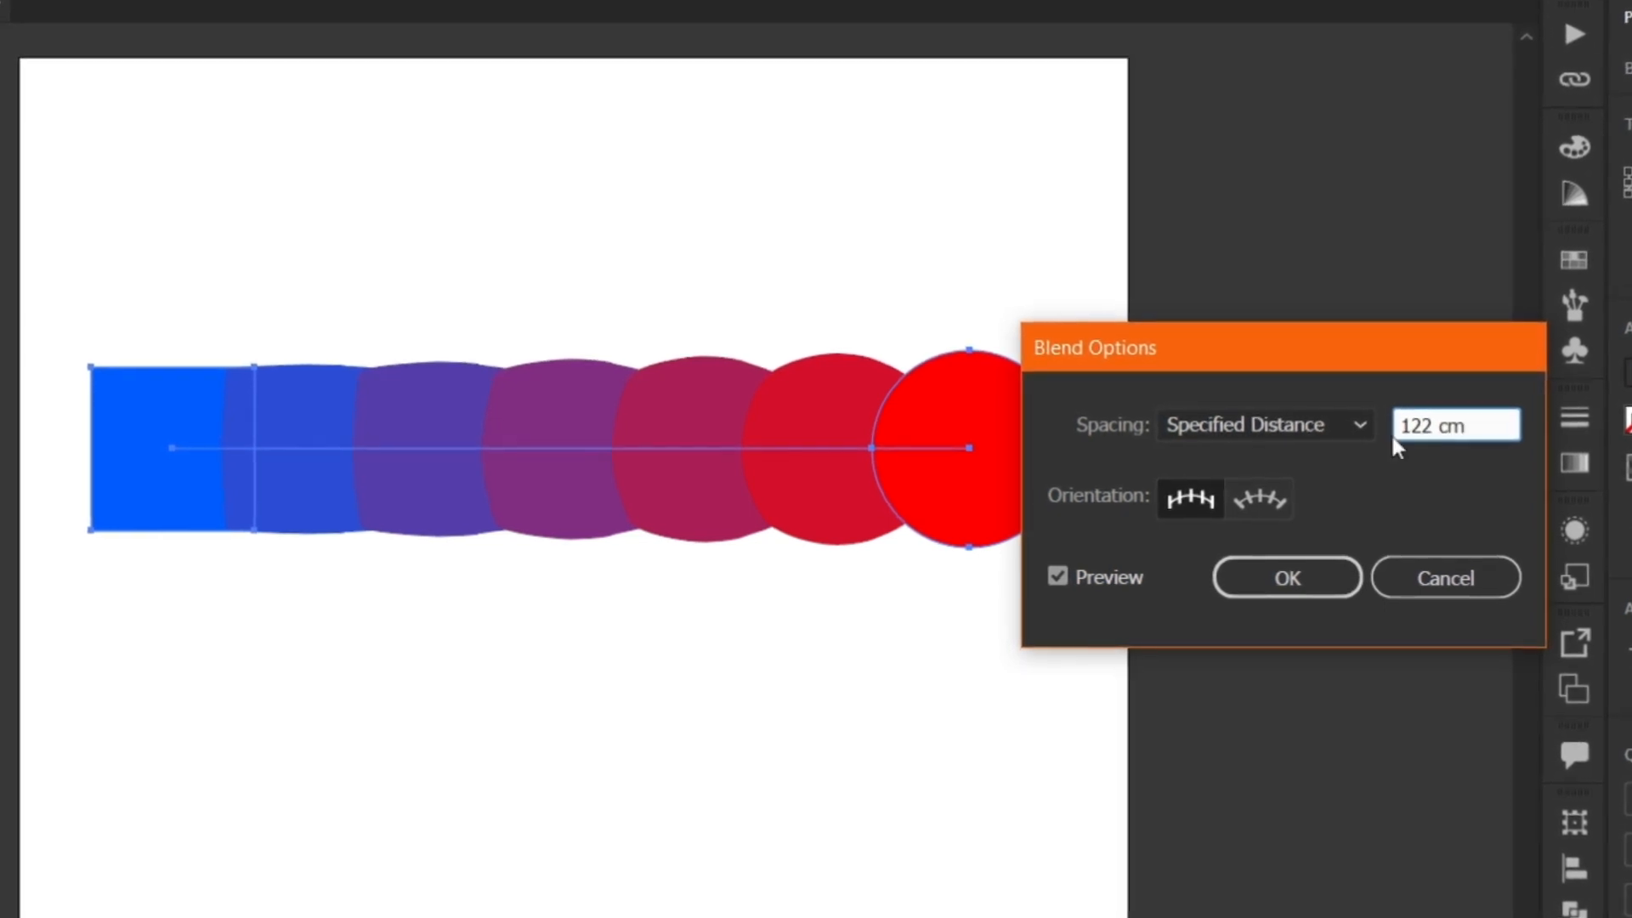
Step: Set the blend's specified distance to 10 px and preview it
double_click(1416, 427)
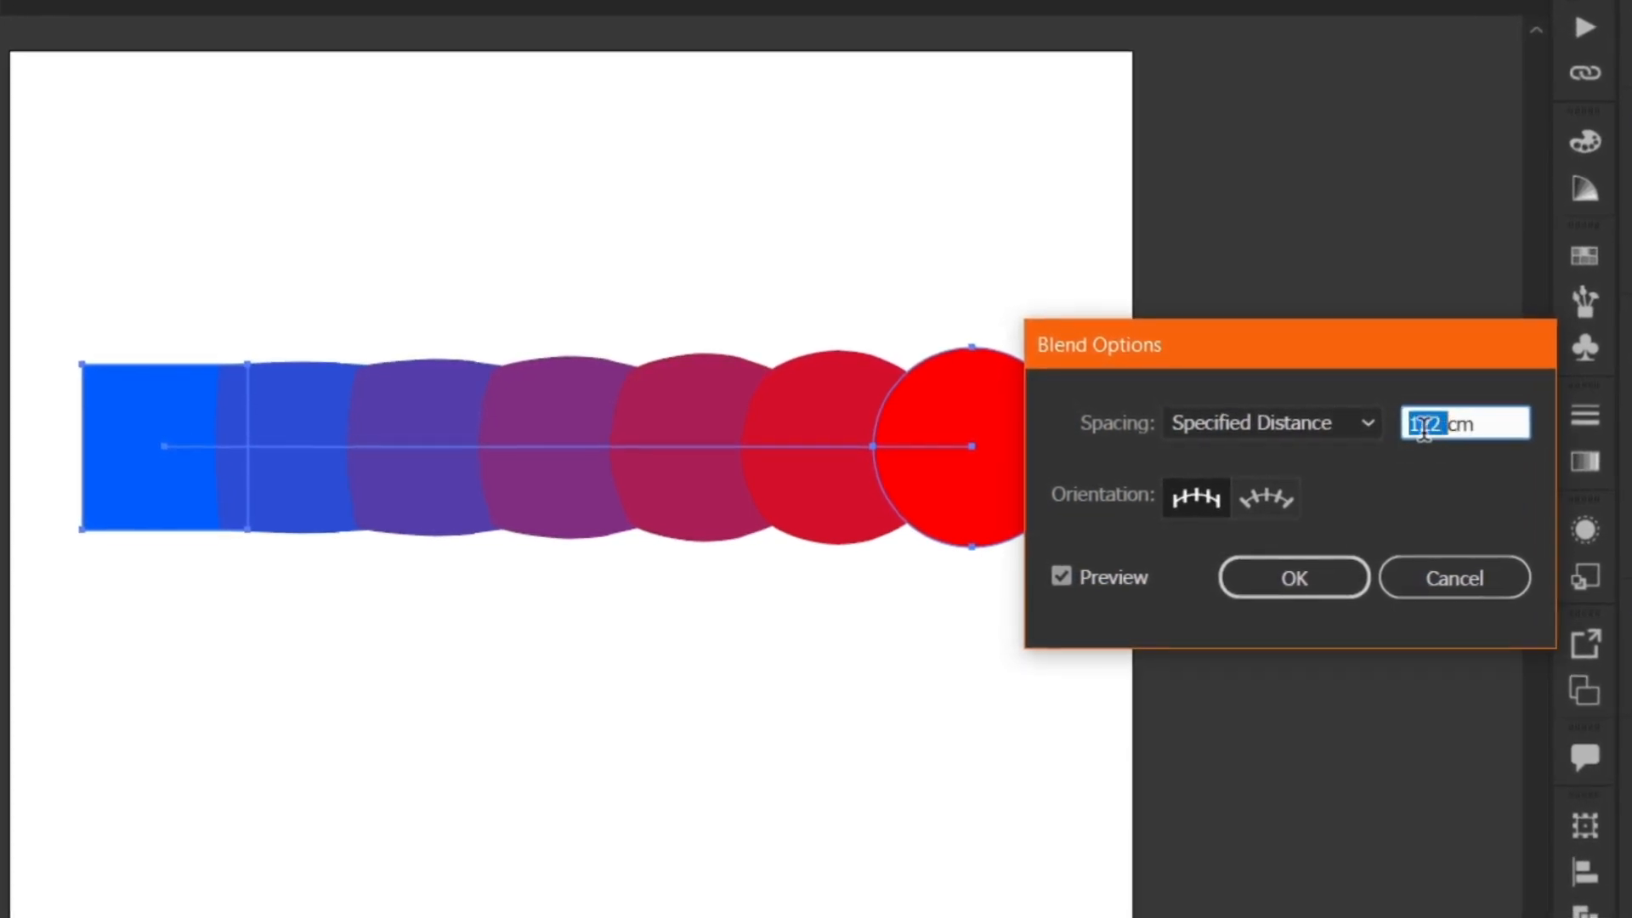
triple_click(1424, 428)
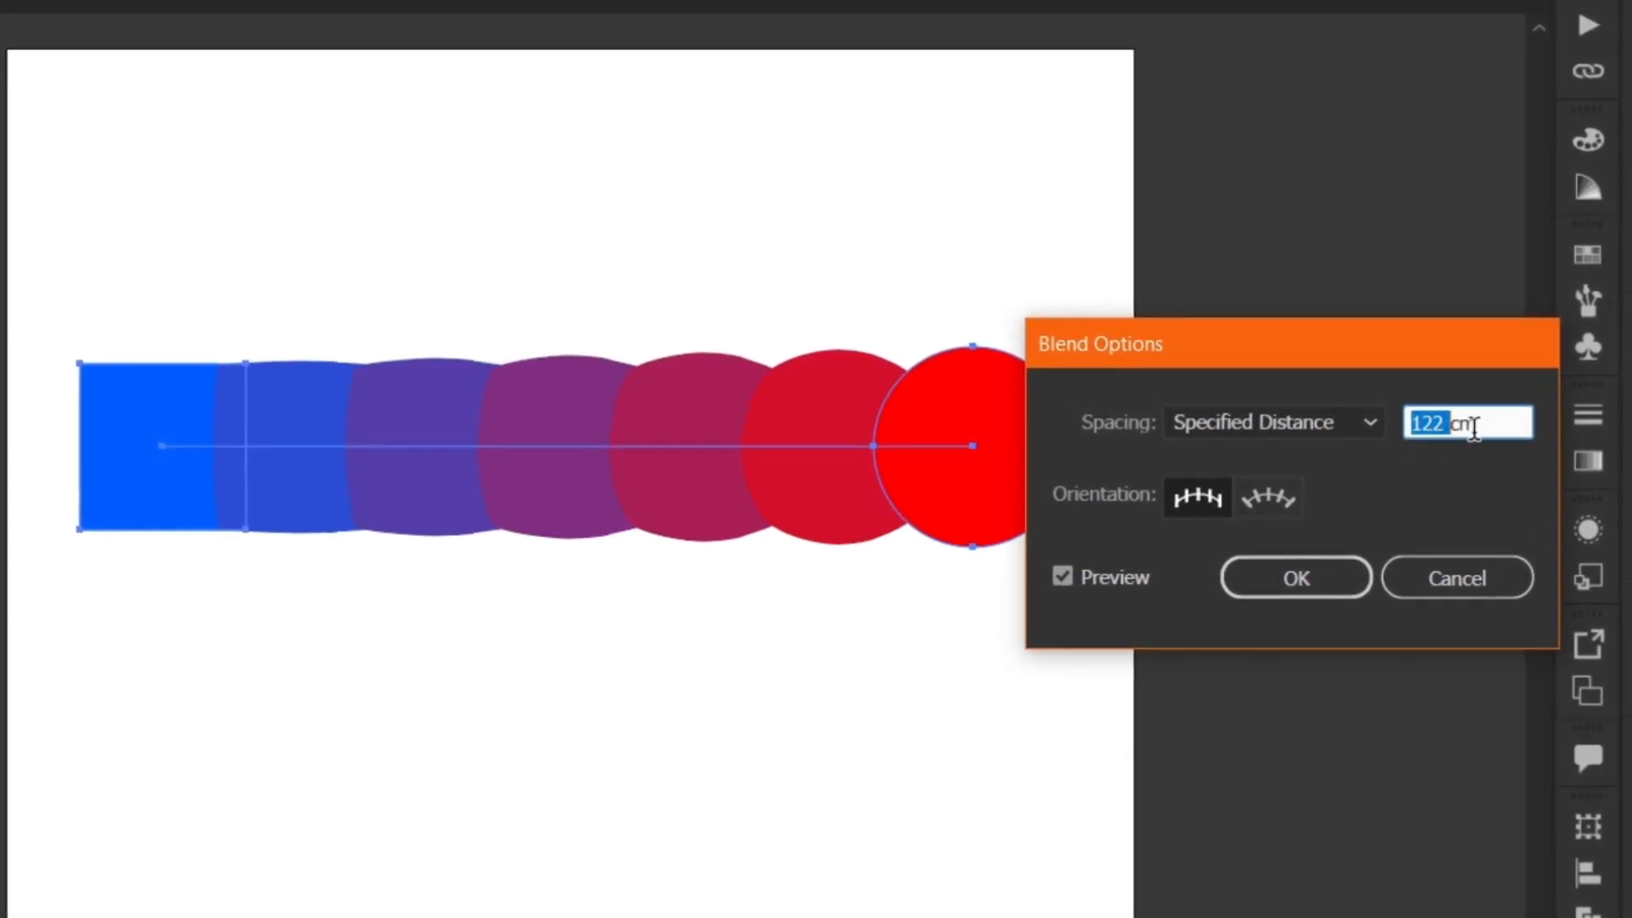
type("10 px")
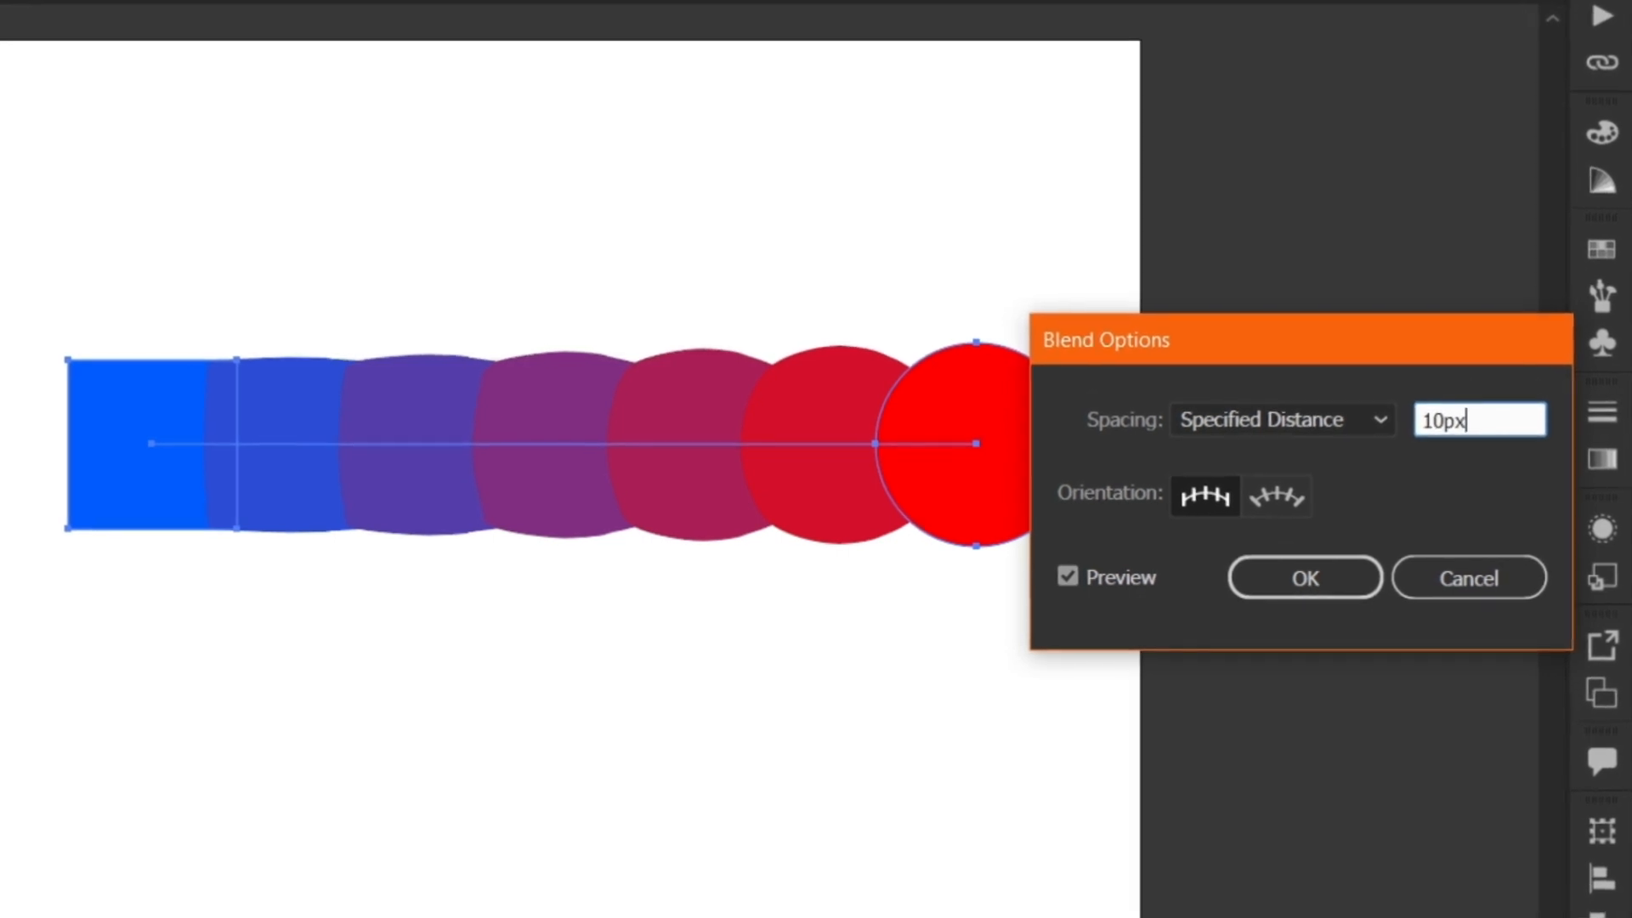
key("Tab")
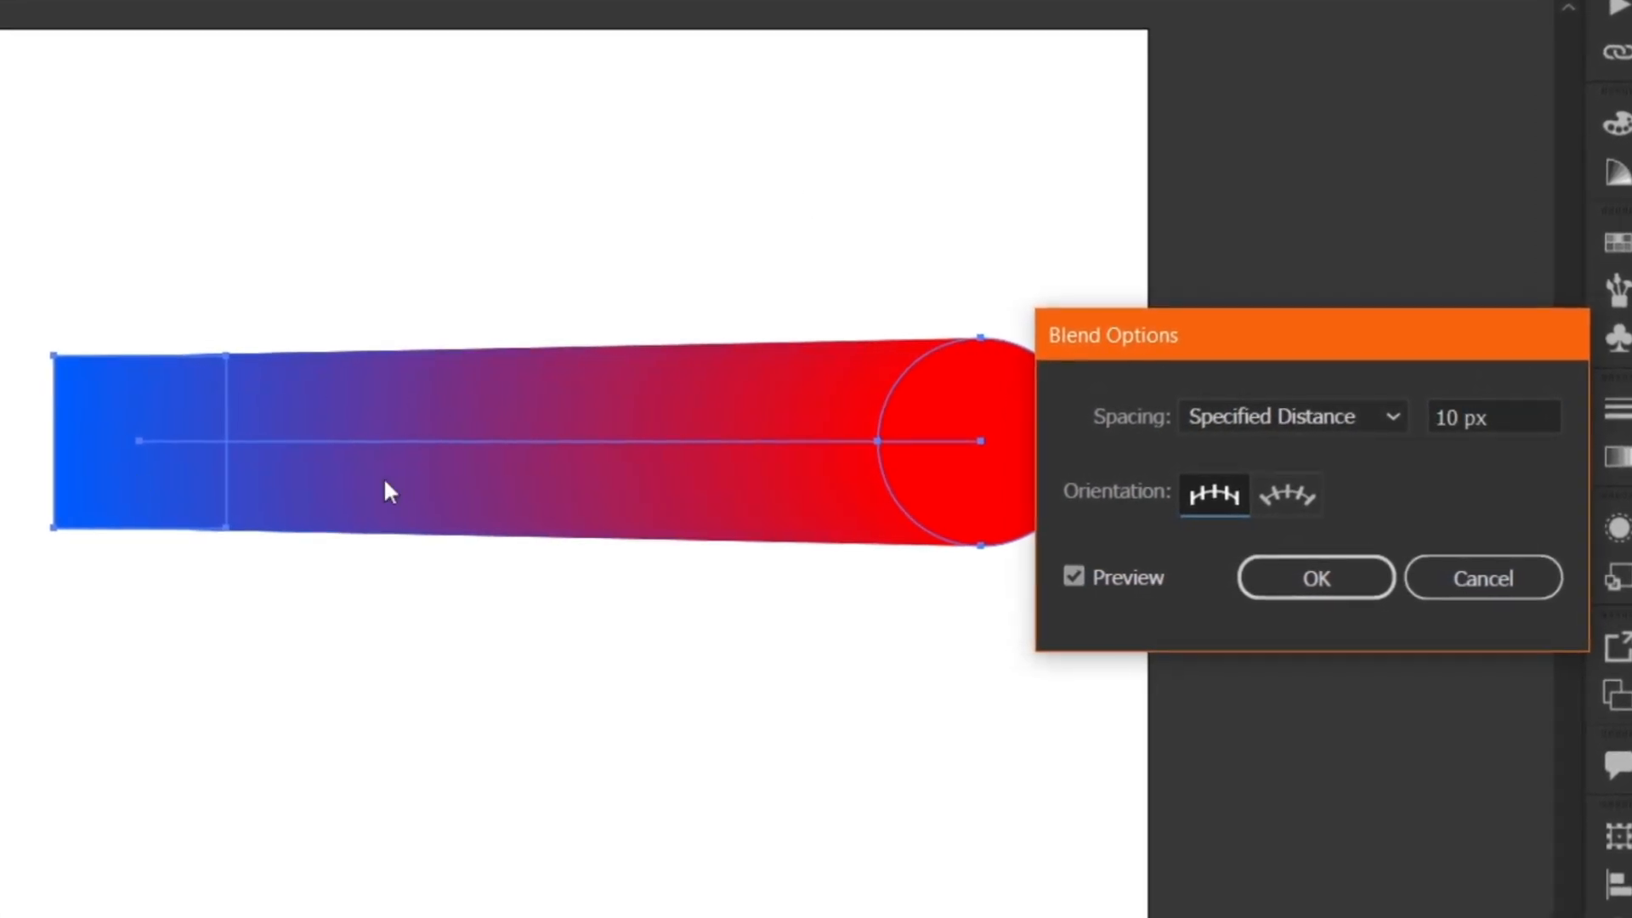
Step: Gradually increase the blend's specified distance until four intermediate shapes remain between the square and the circle, and apply it
left_click(1460, 417)
key("Up")
key("Up")
key("Up")
key("Up")
key("Up")
key("Up")
key("Up")
key("Up")
key("Up")
key("Up")
key("Up")
key("Up")
key("Up")
key("Up")
key("Up")
key("Up")
key("Up")
key("Up")
key("Up")
key("Up")
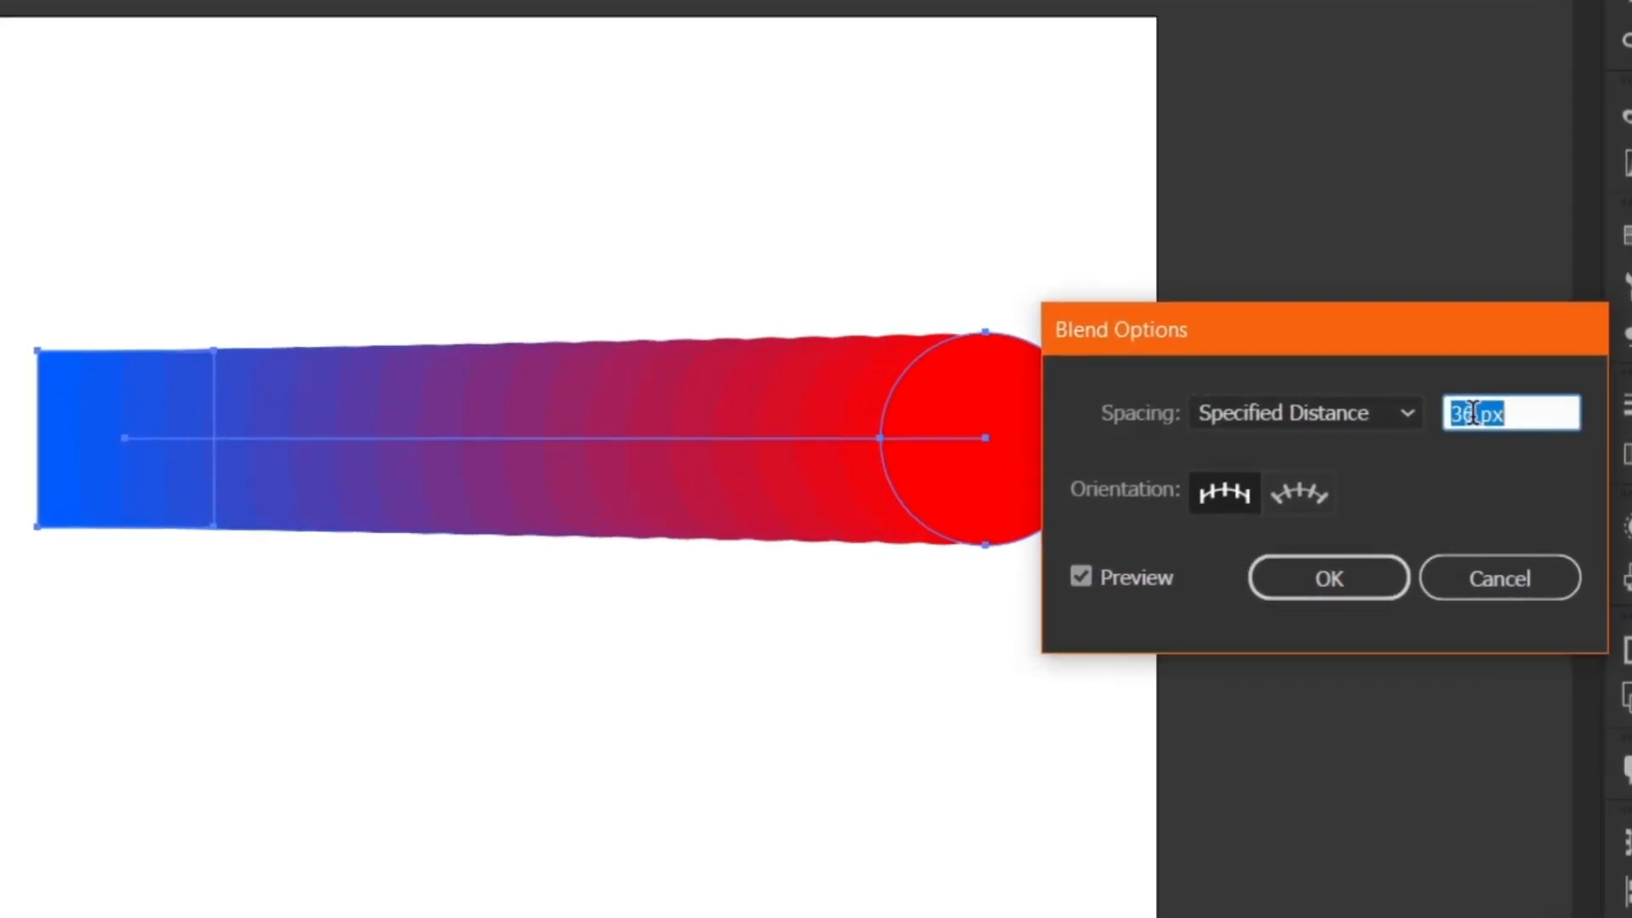
key("Up")
key("Up")
key("Up")
key("Up")
key("Up")
key("Up")
key("Up")
key("Up")
key("Up")
key("Up")
key("Up")
key("Up")
key("Up")
key("Up")
key("Up")
key("Up")
key("Up")
key("Up")
key("Up")
key("Up")
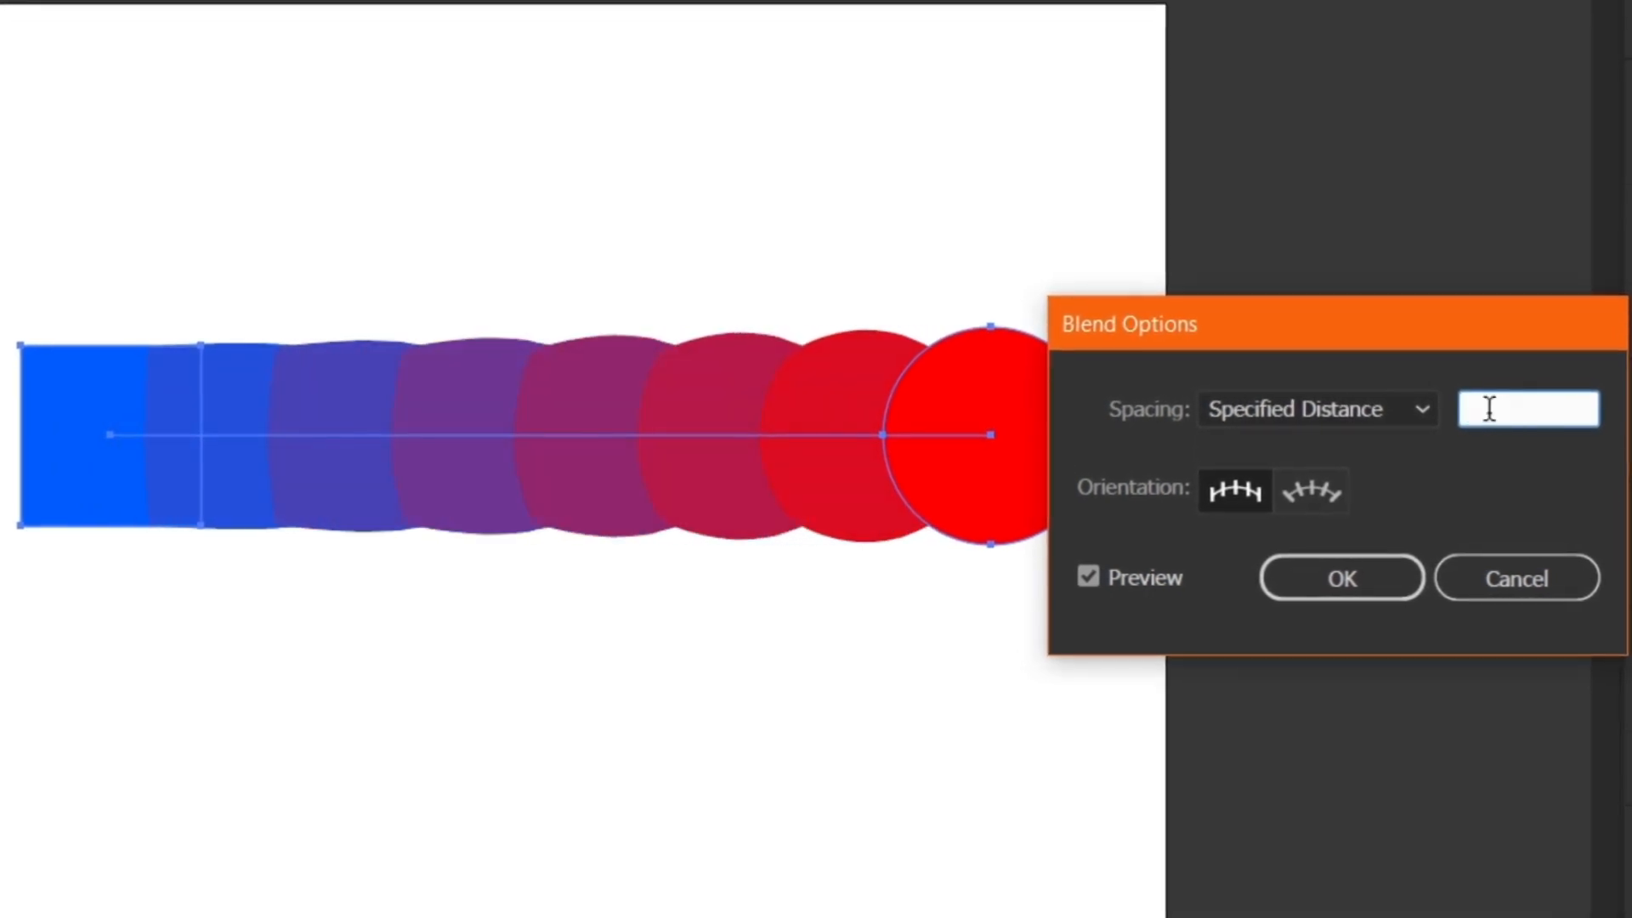
key("Up")
key("Up")
key("Up")
key("Up")
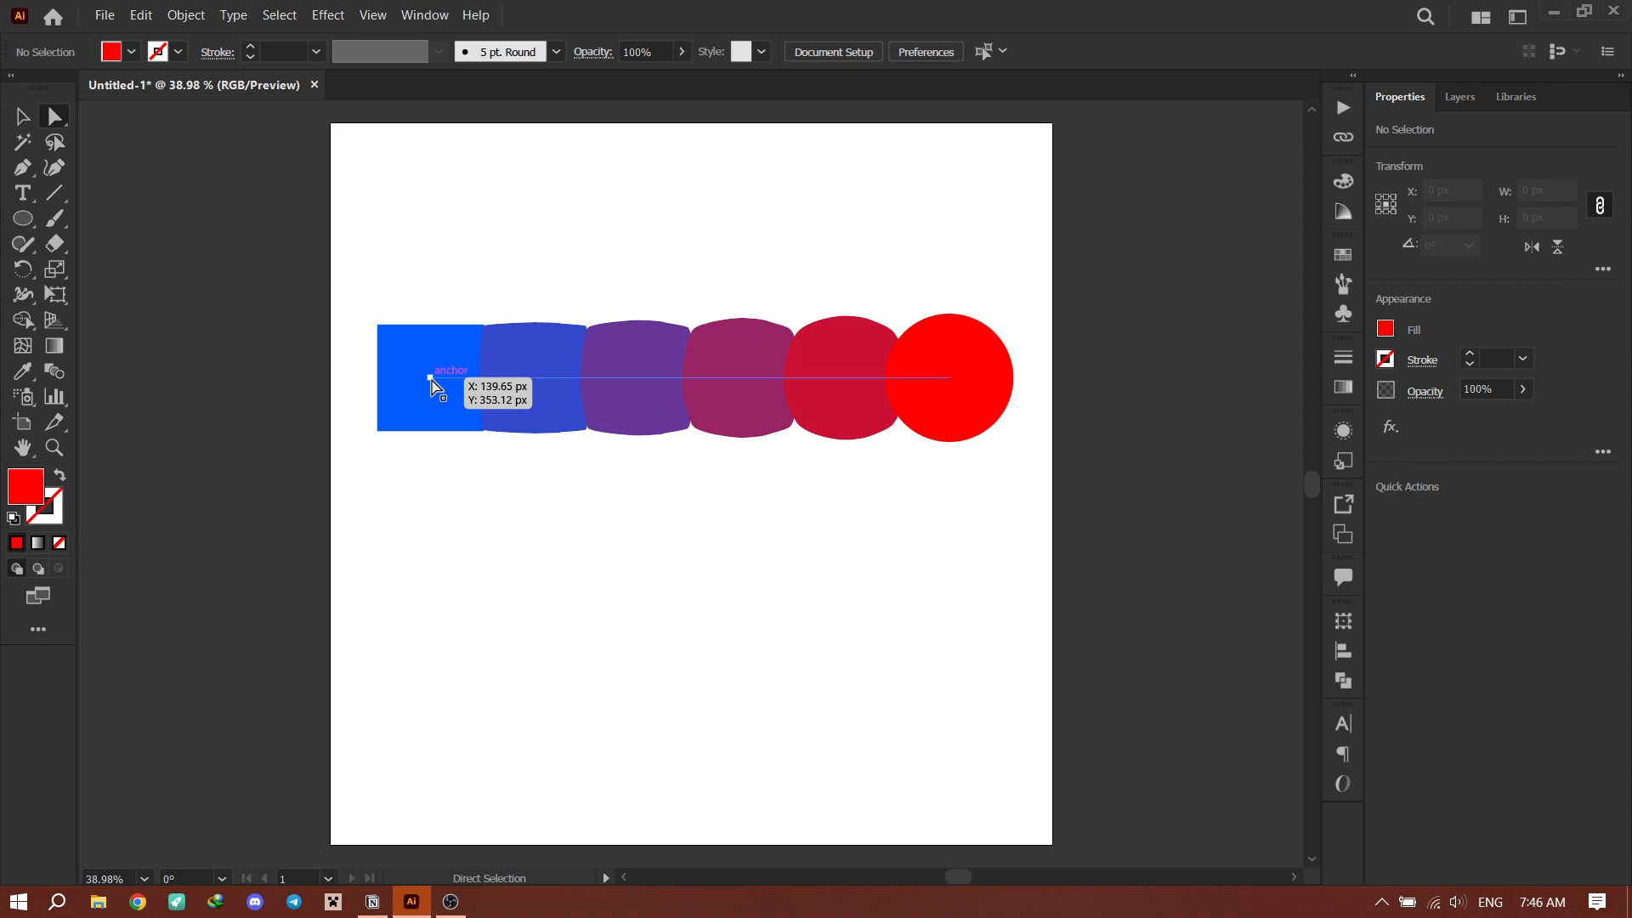
Step: Move the blend spine's anchor in the blue square downward so the blend runs diagonally up to the red circle
left_click(430, 378)
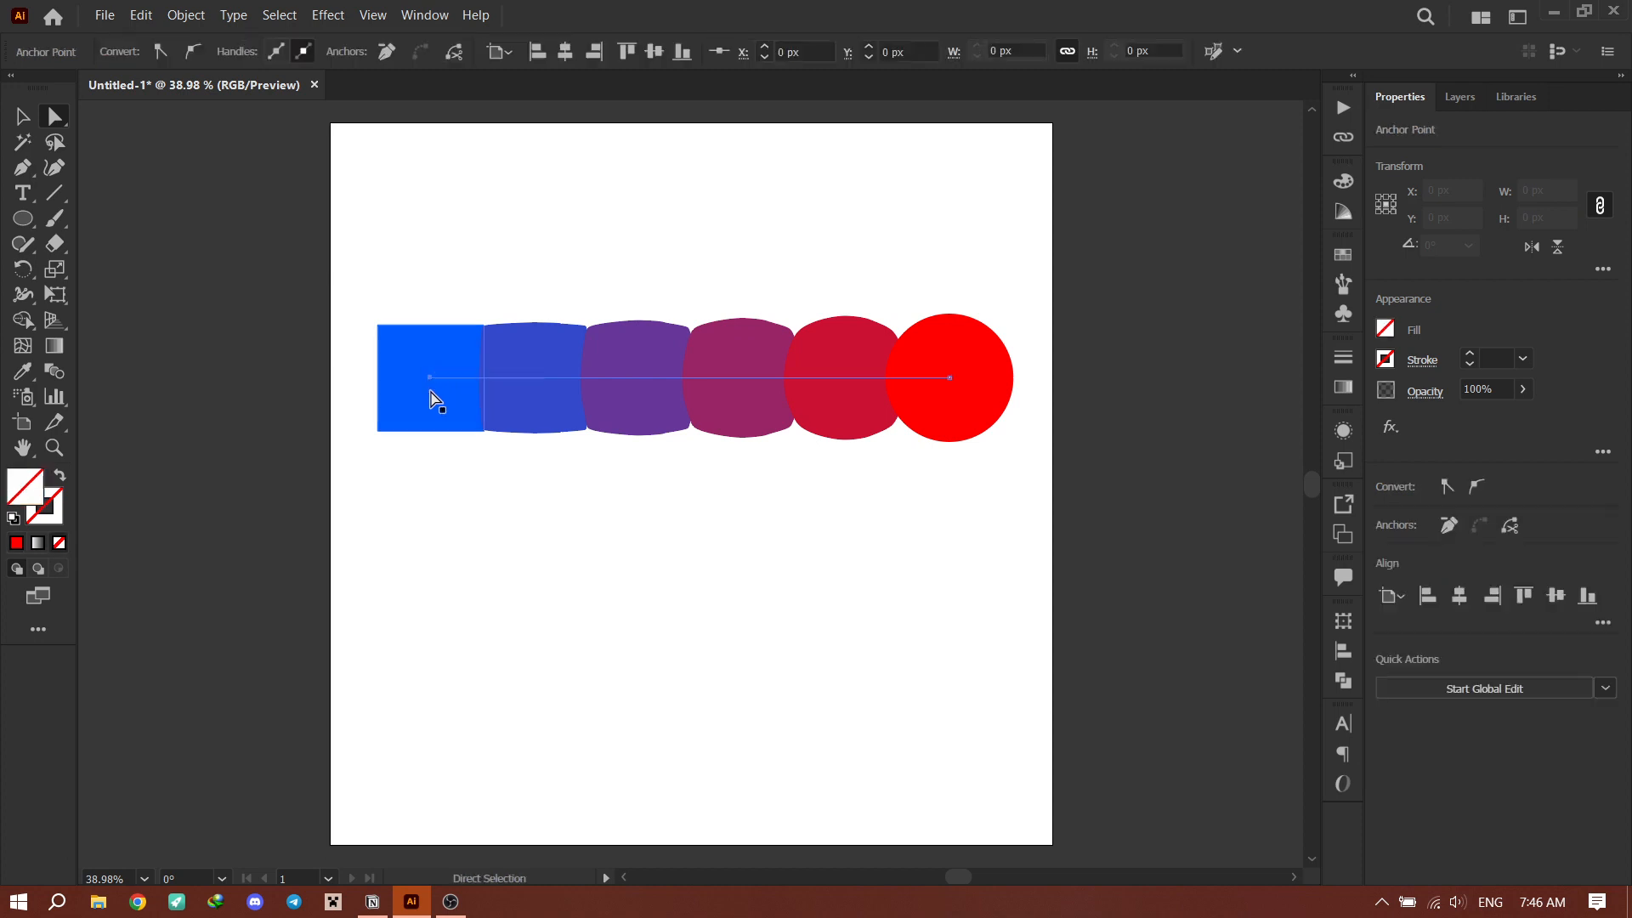
left_click_drag(430, 378, 444, 523)
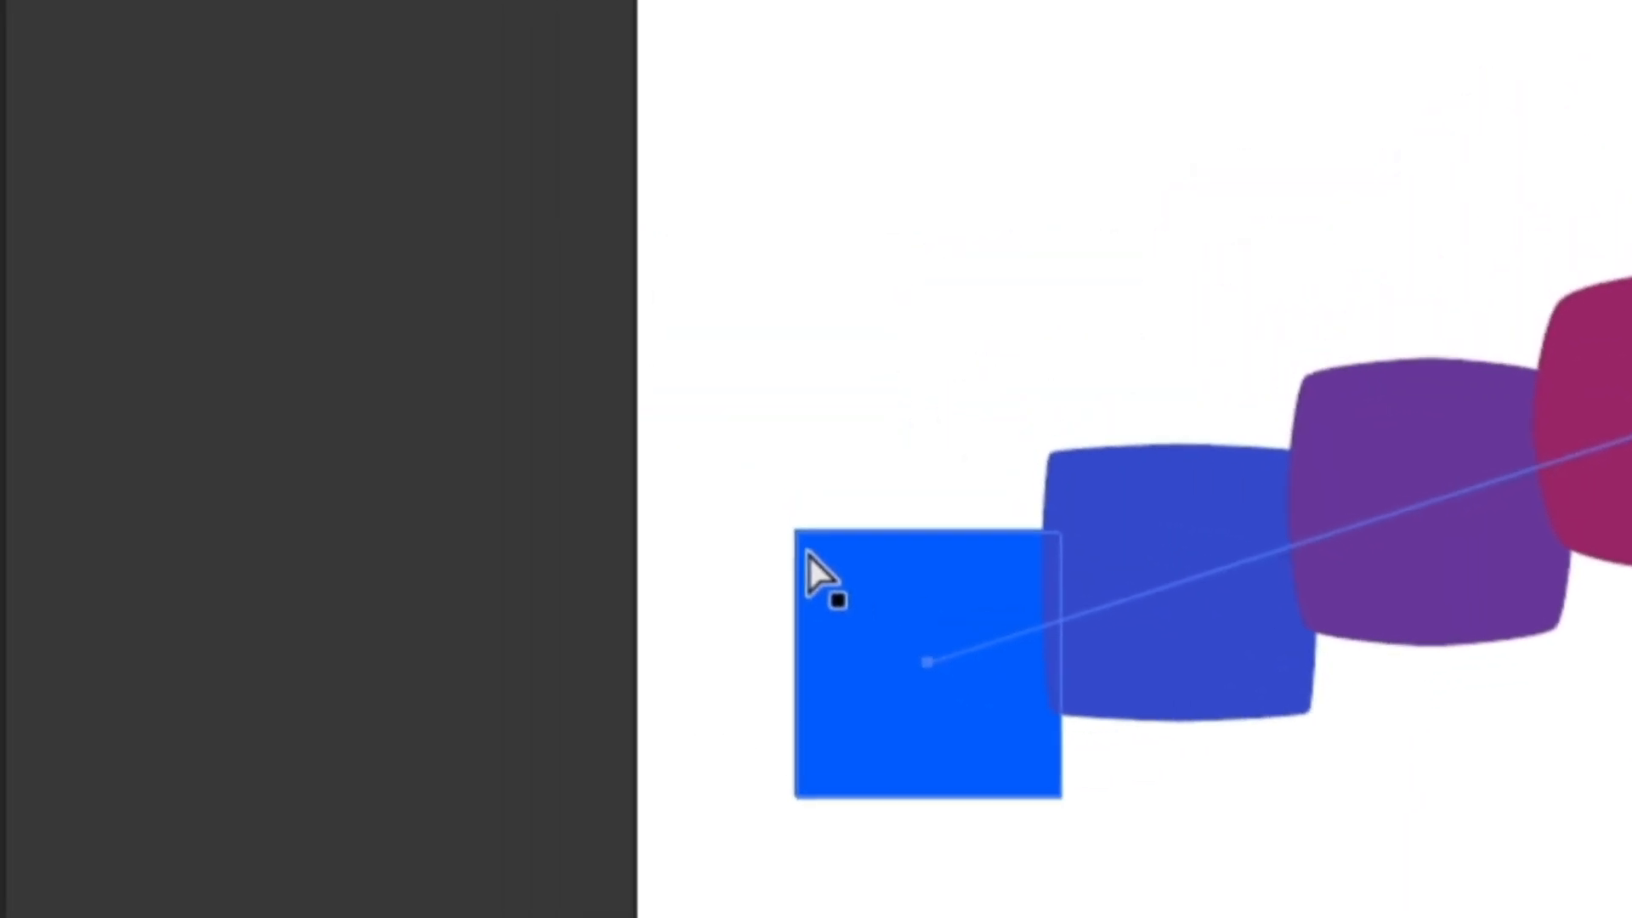
Step: Add an anchor at the middle of the blend spine and move it down toward the lower right to bend the path
left_click(716, 420)
left_click_drag(720, 364, 819, 429)
left_click_drag(816, 492, 627, 292)
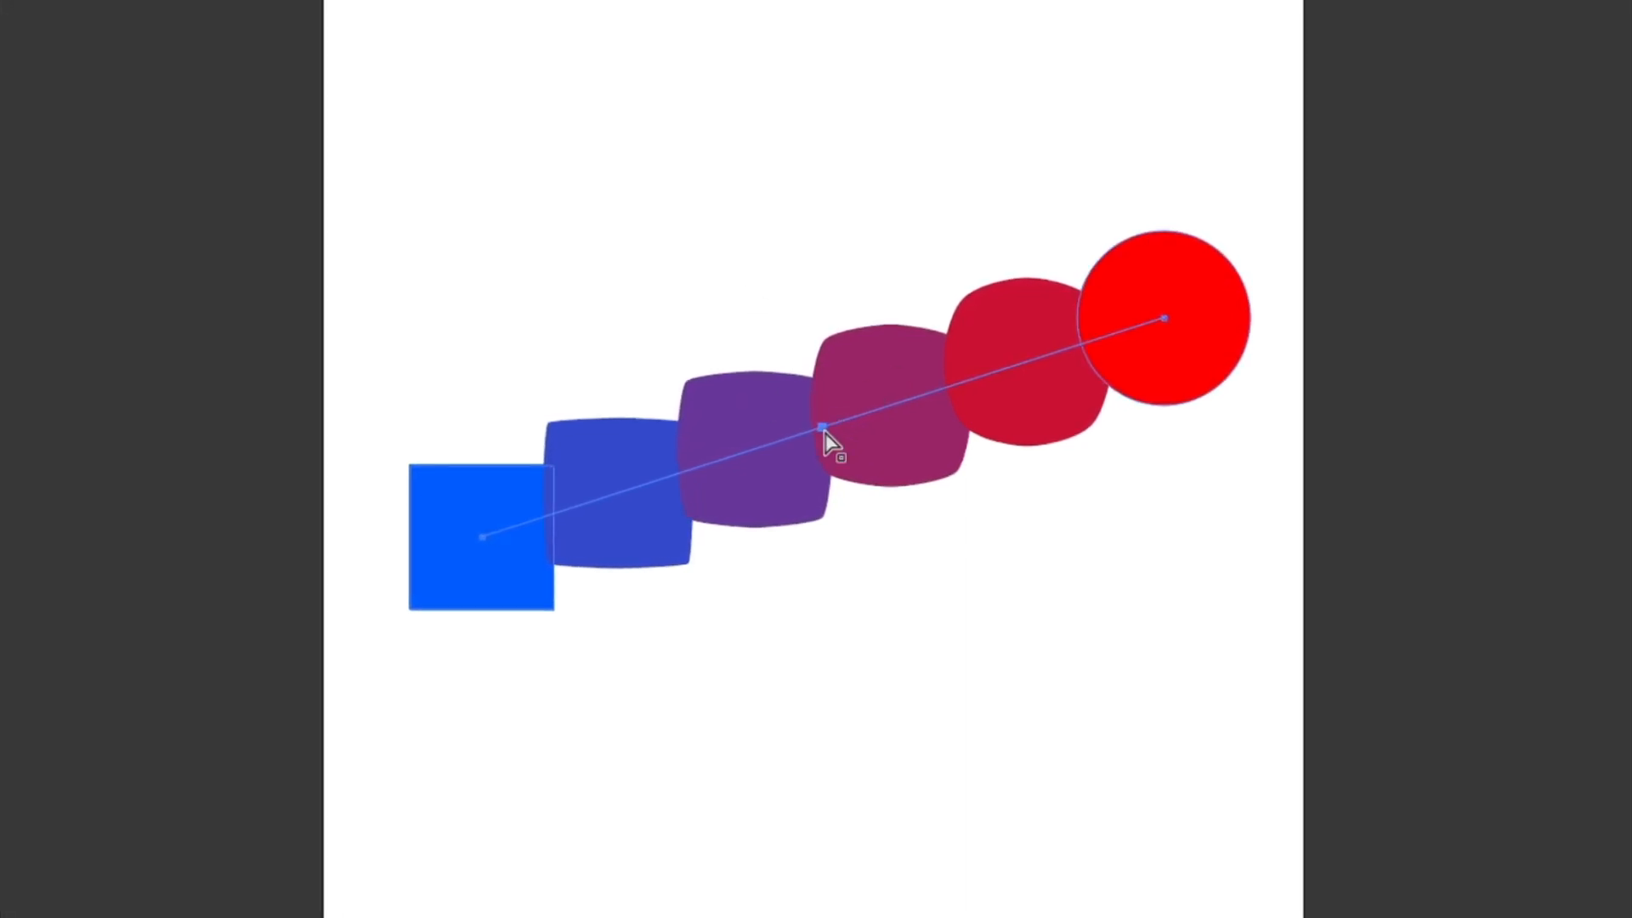
left_click_drag(844, 450, 956, 613)
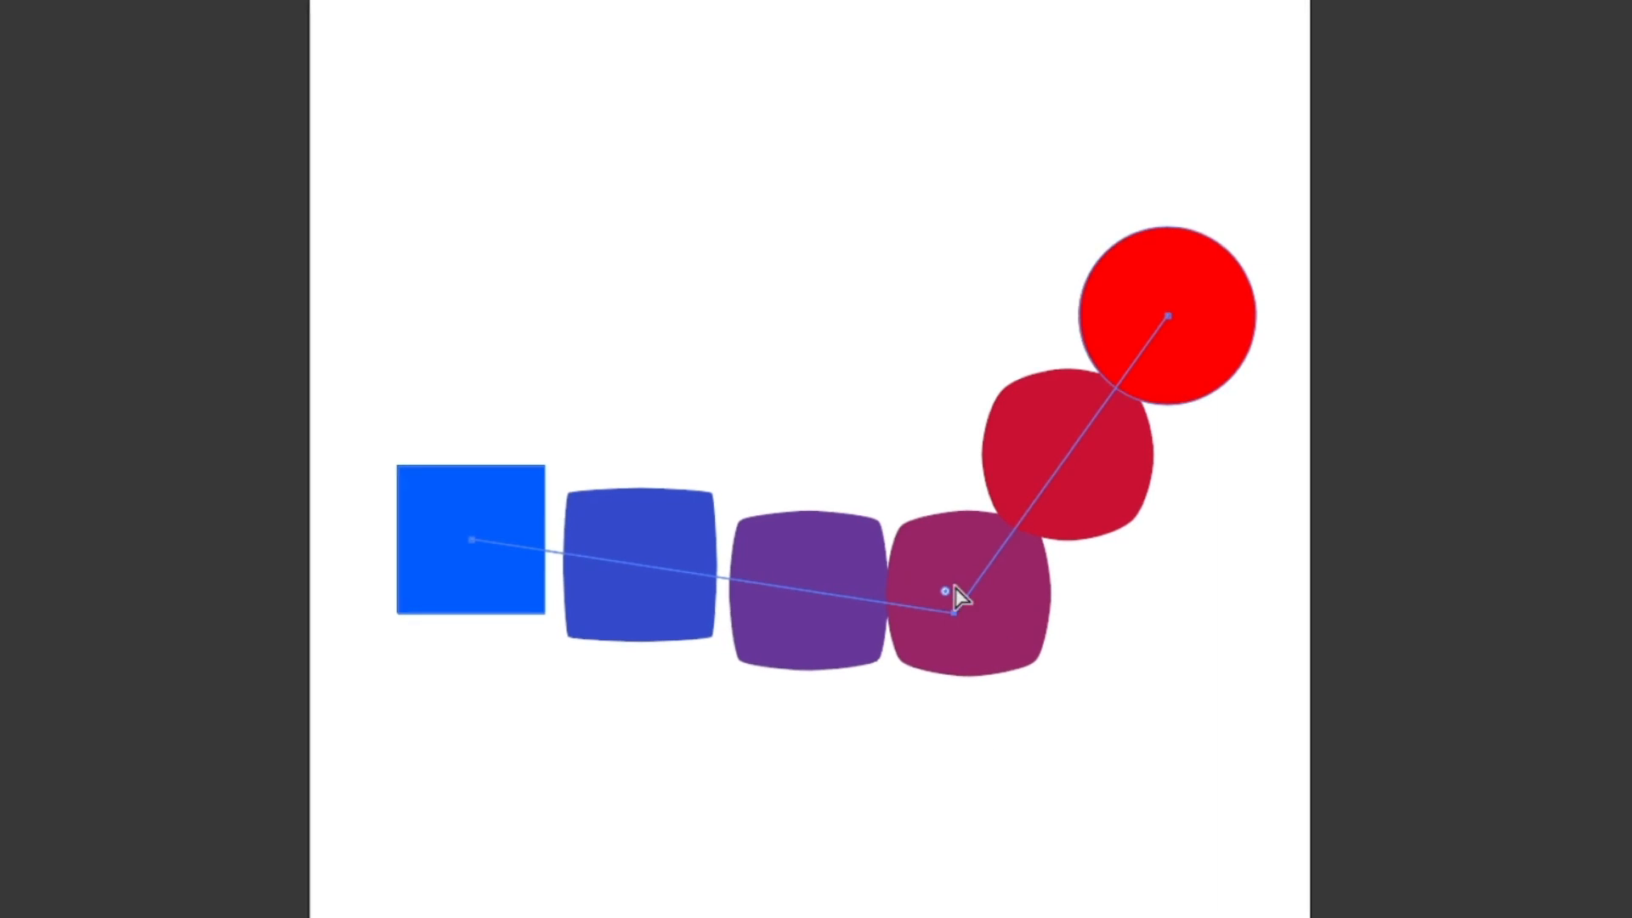
Step: Fully round the spine's middle corner with Direct Selection so the blend follows a smooth curve
key("a")
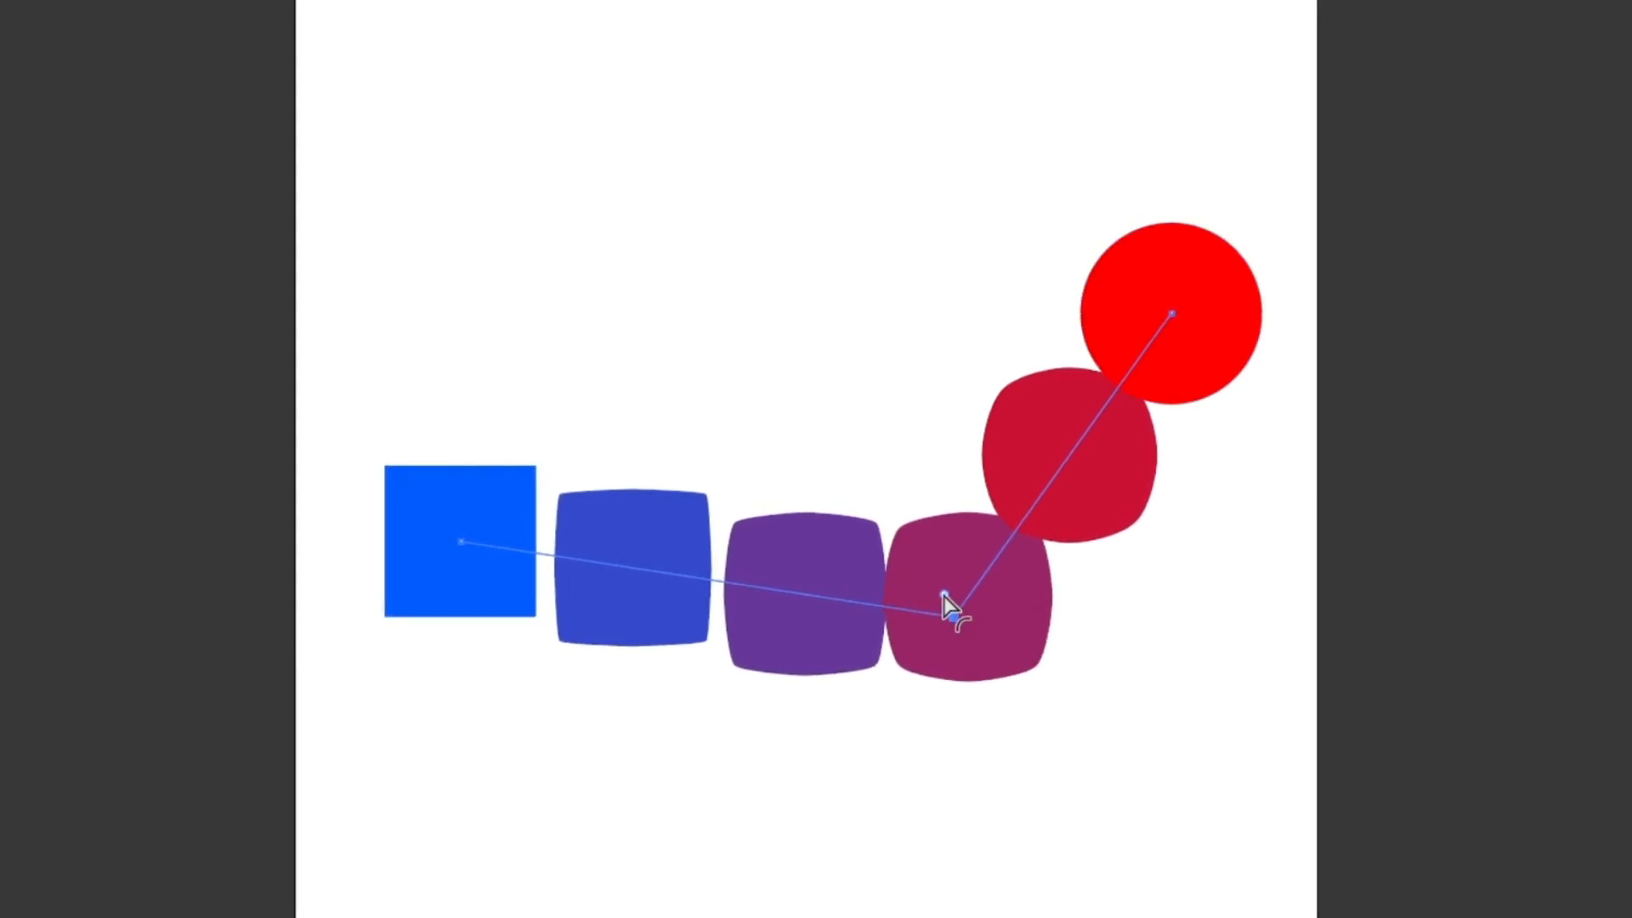
left_click_drag(943, 595, 723, 8)
left_click(672, 141)
scroll(901, 284, "up", 1)
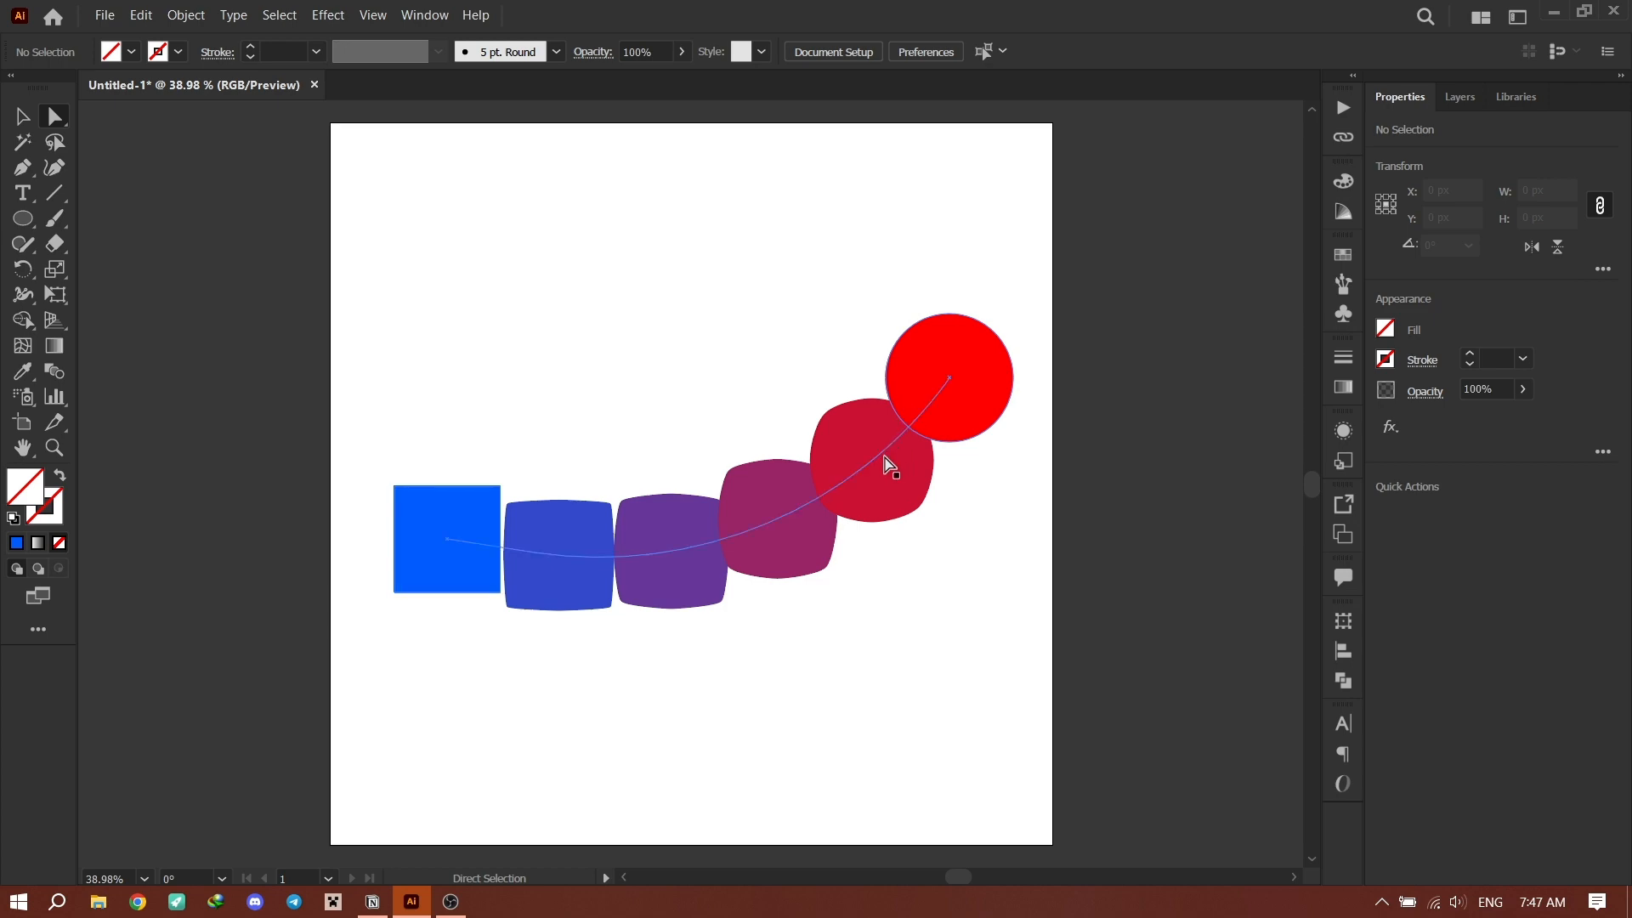
Step: Expand the curved blend into separate shapes, with Object and Fill included
left_click(888, 464)
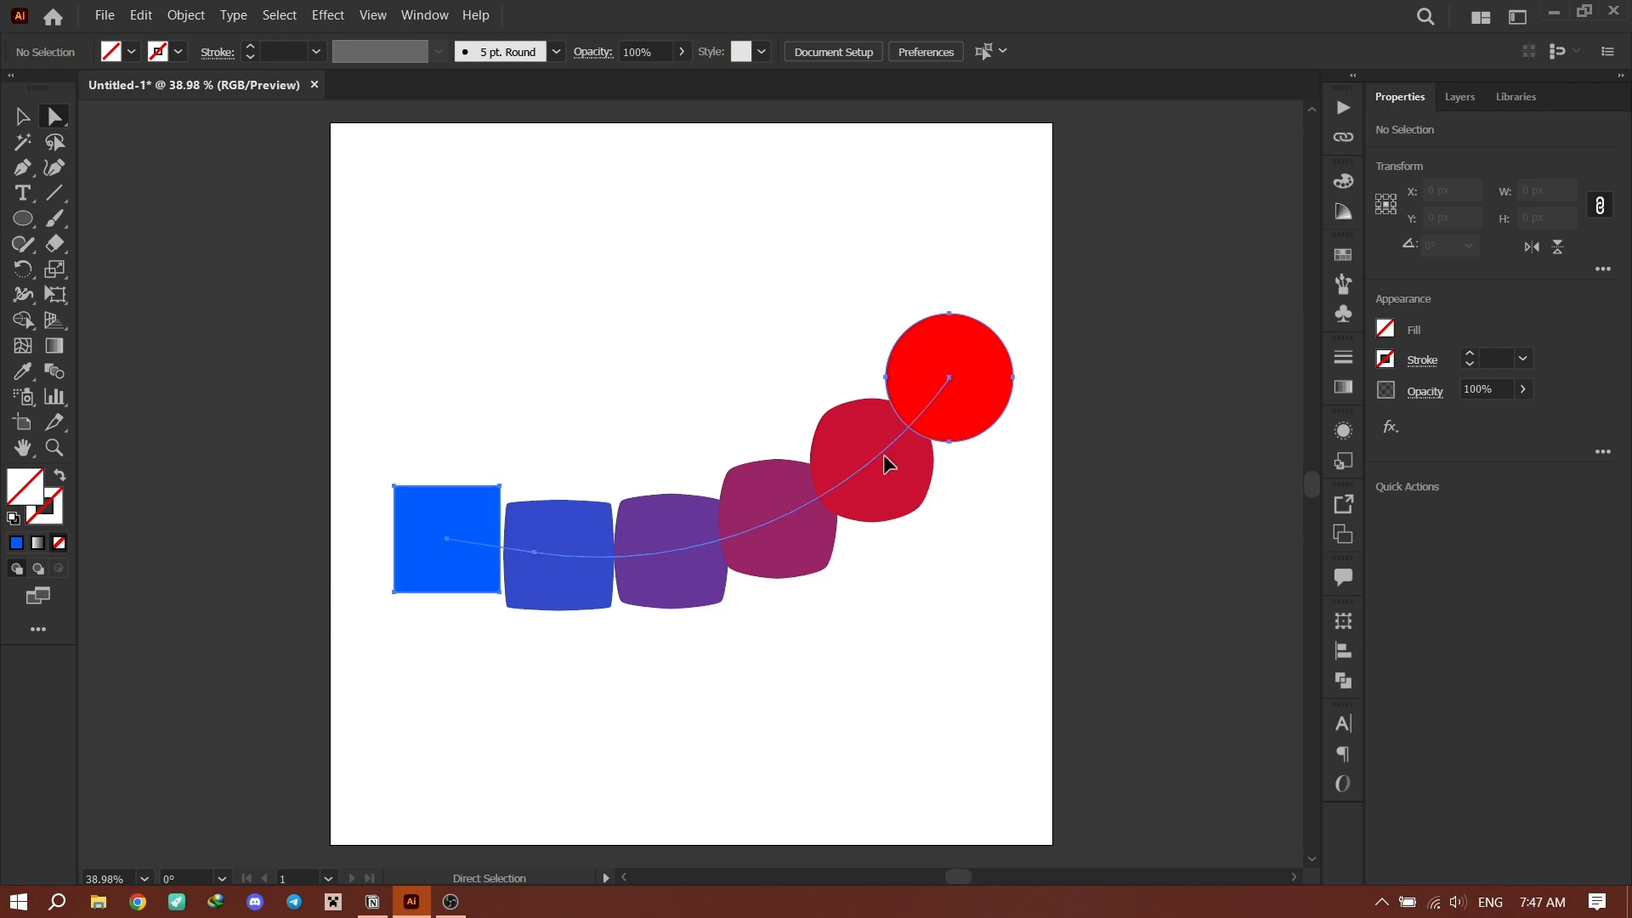
left_click(186, 16)
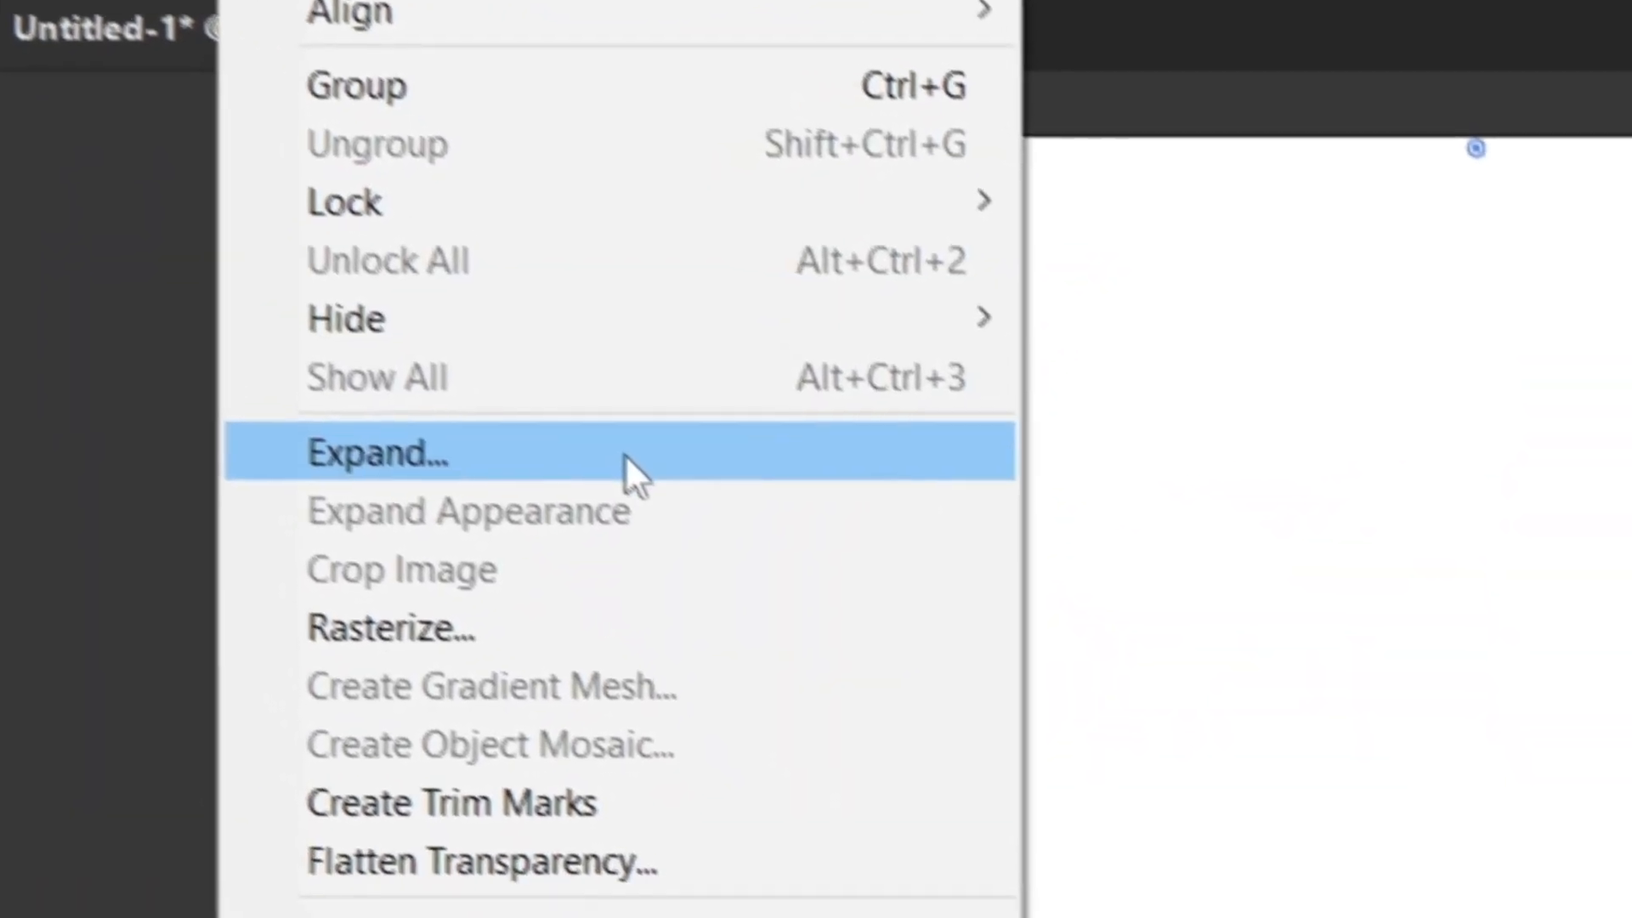
left_click(625, 459)
left_click(763, 536)
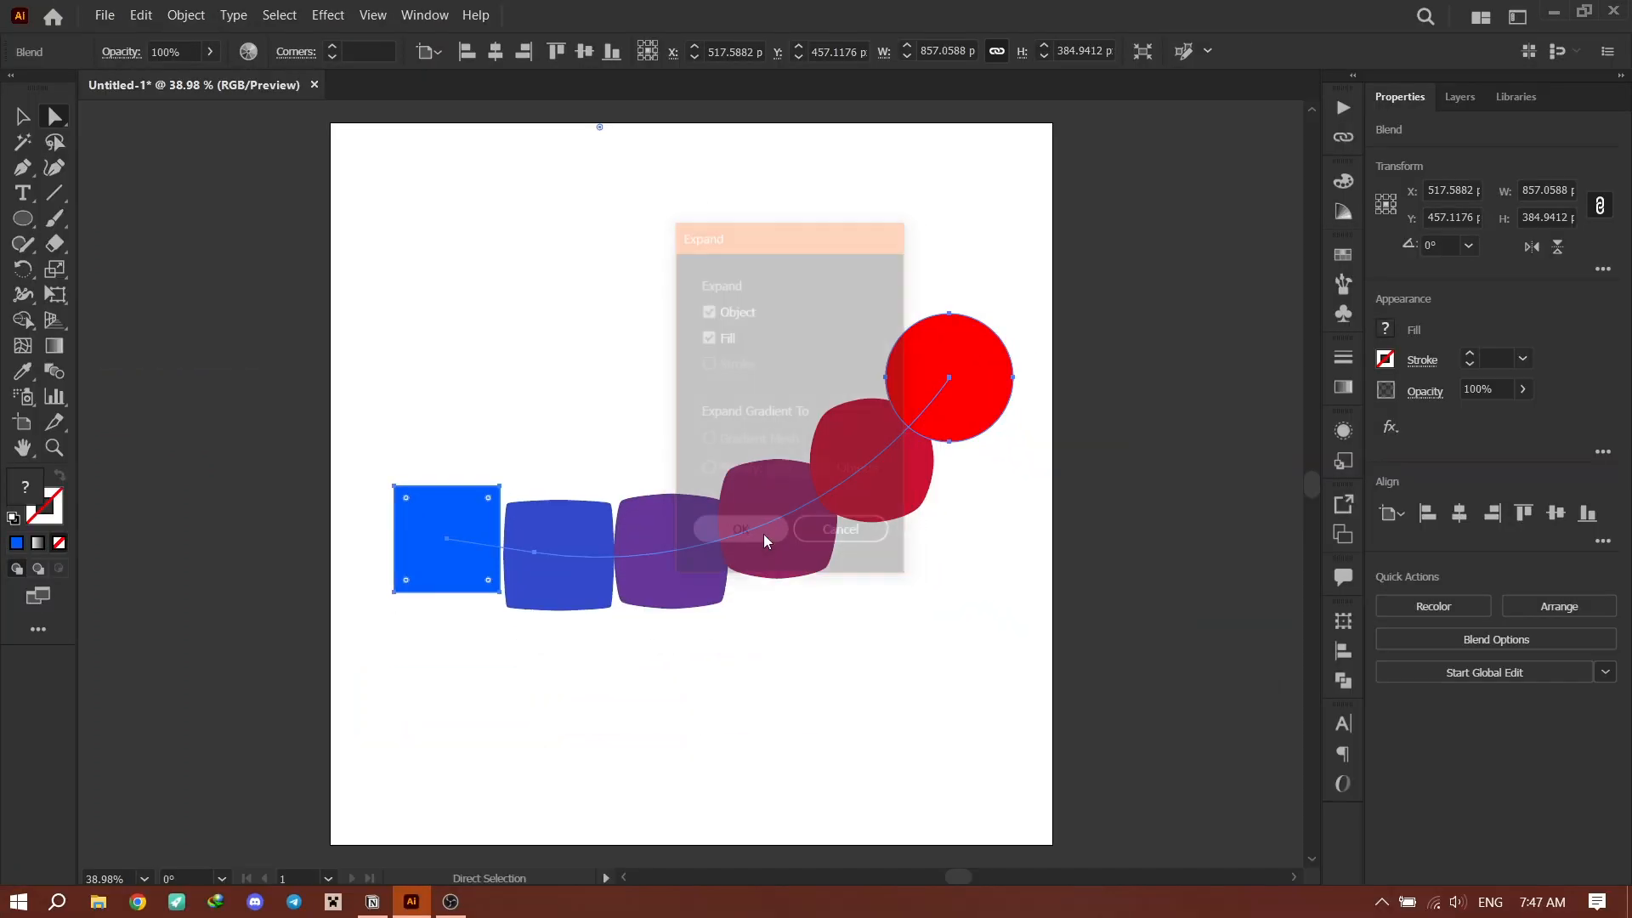
Step: Separate the expanded in-between shapes by moving the blue-violet, purple and magenta ones individually to empty spots on the artboard
key("ctrl+shift+a")
left_click_drag(558, 564, 642, 289)
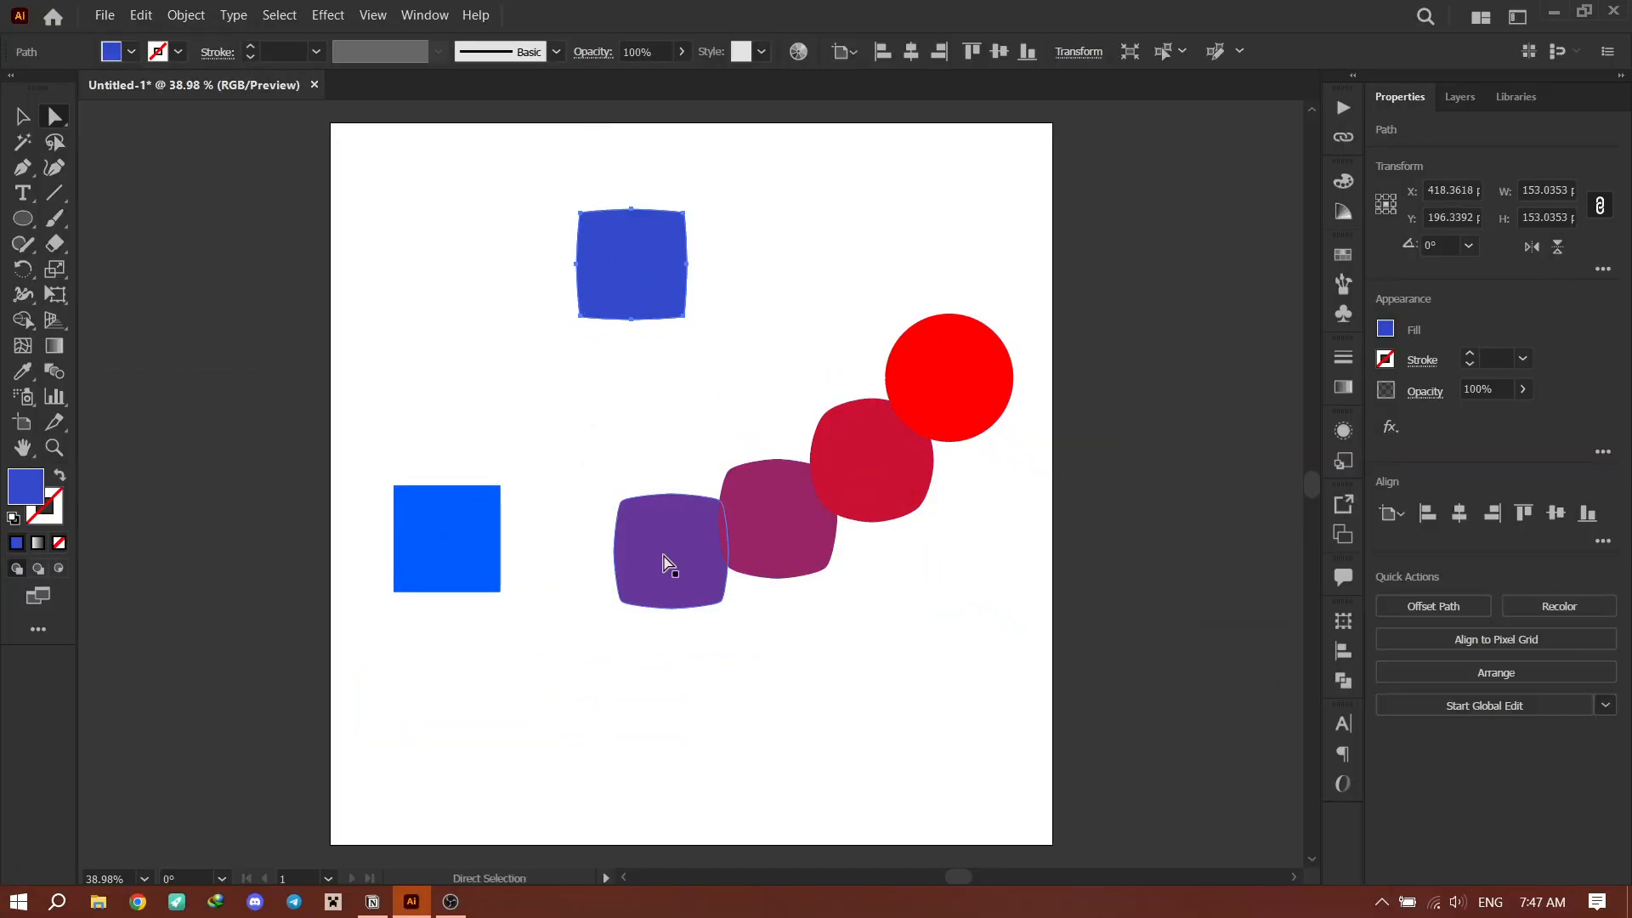
left_click_drag(667, 564, 812, 231)
left_click(763, 476)
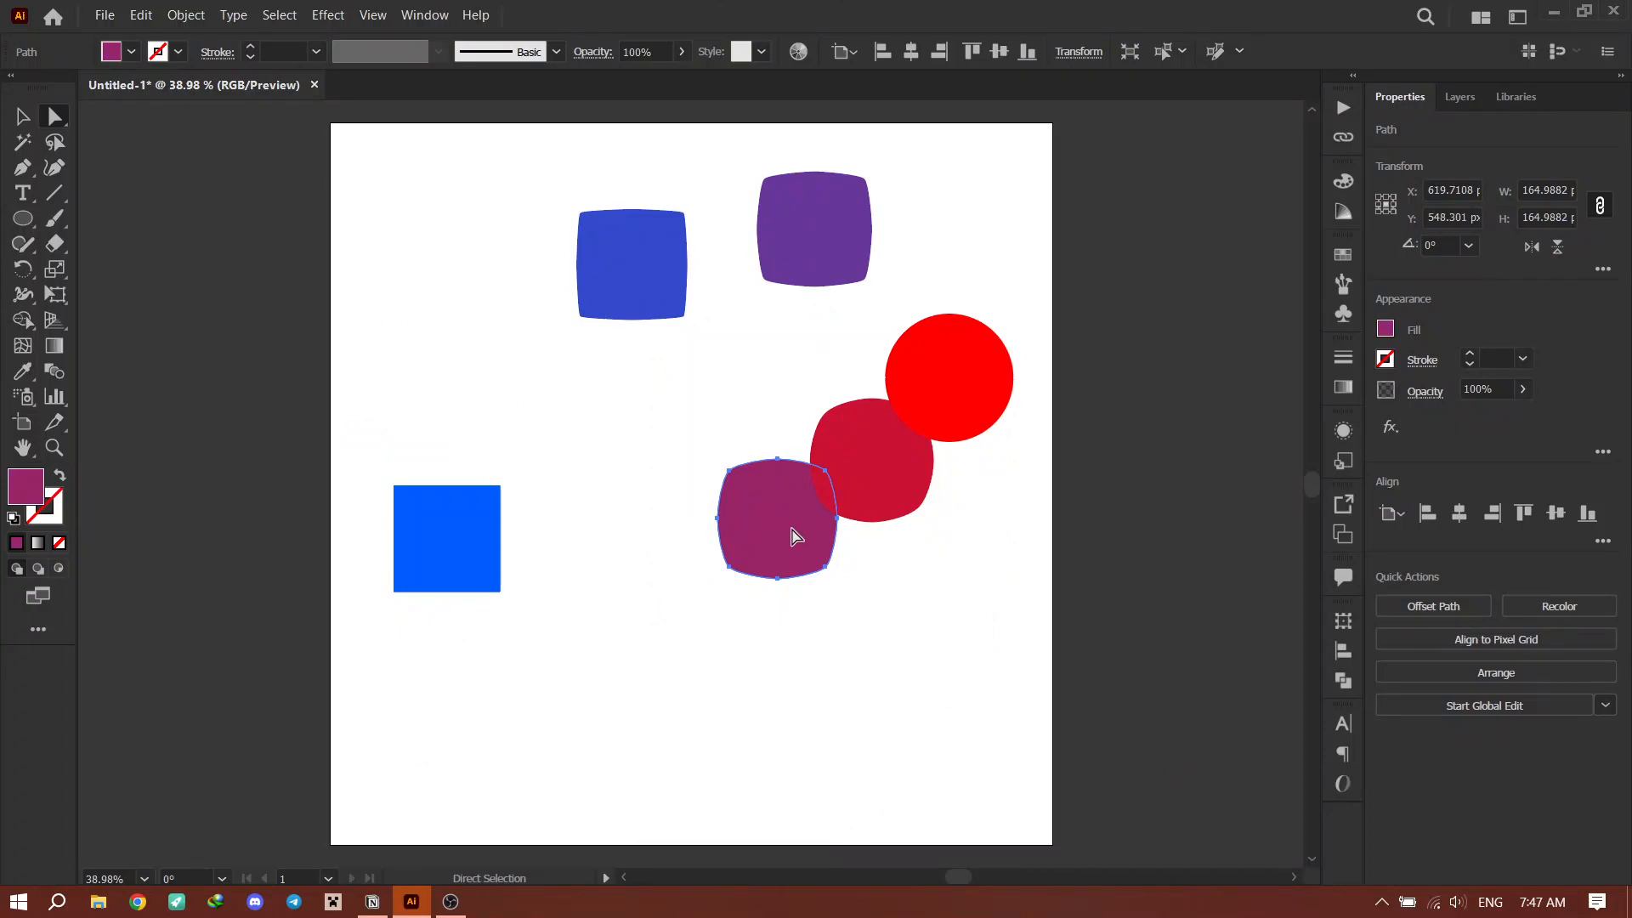
left_click_drag(790, 520, 354, 379)
left_click(240, 544)
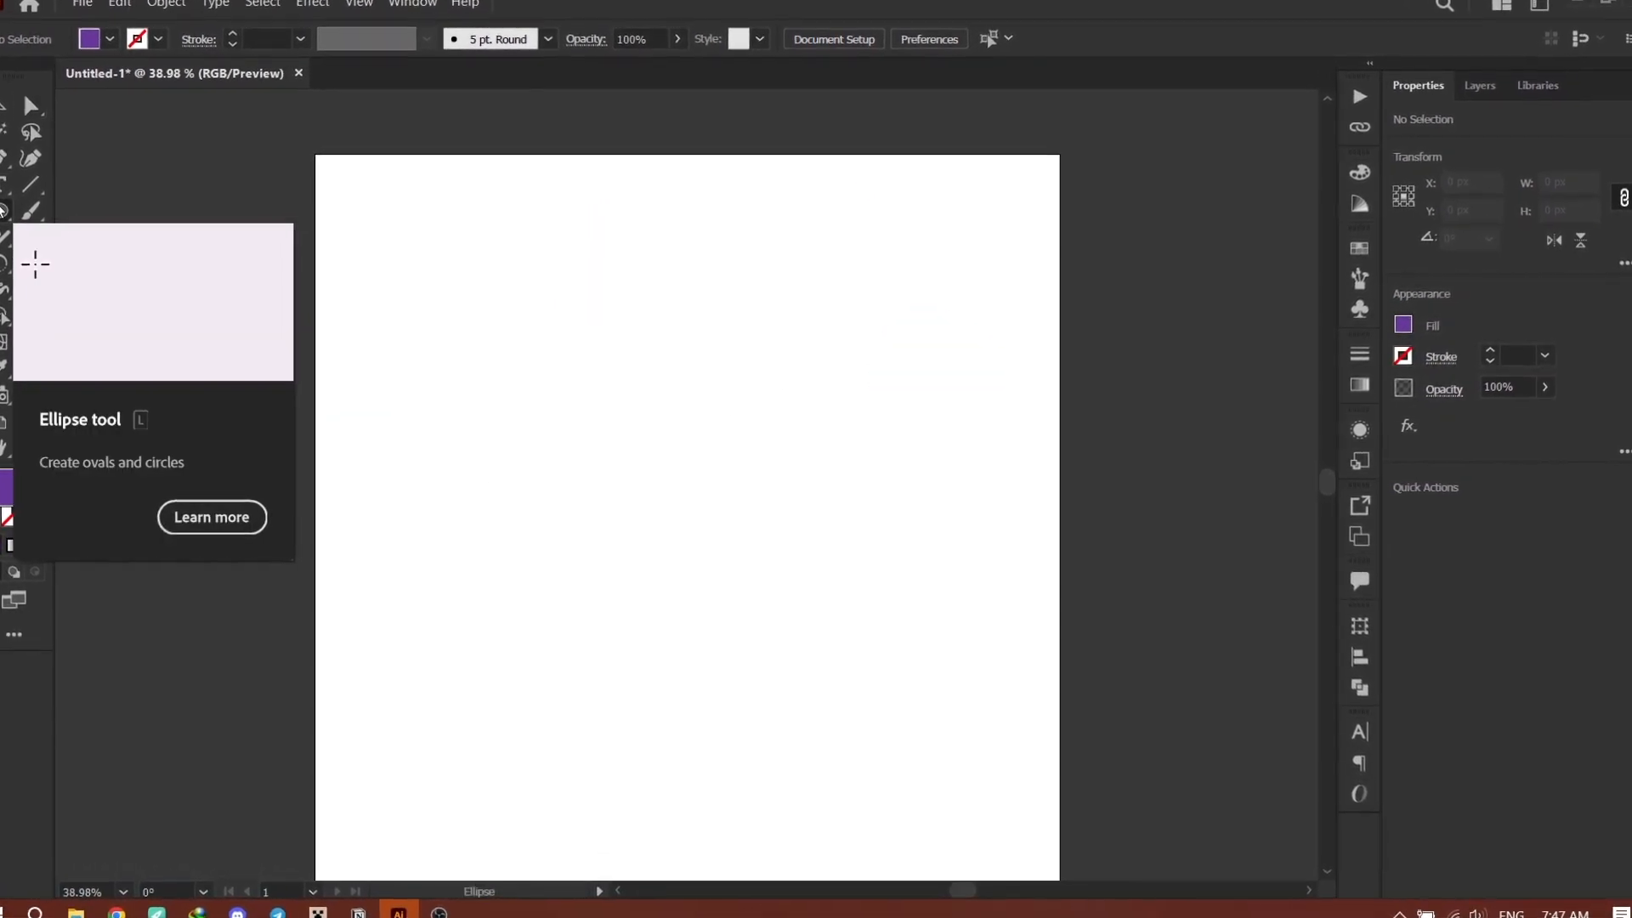
Step: Draw a circle about 95 px wide in the artboard's upper-left corner and fill it with a linear gradient from yellow to red
left_click_drag(364, 204, 420, 273)
left_click(1379, 382)
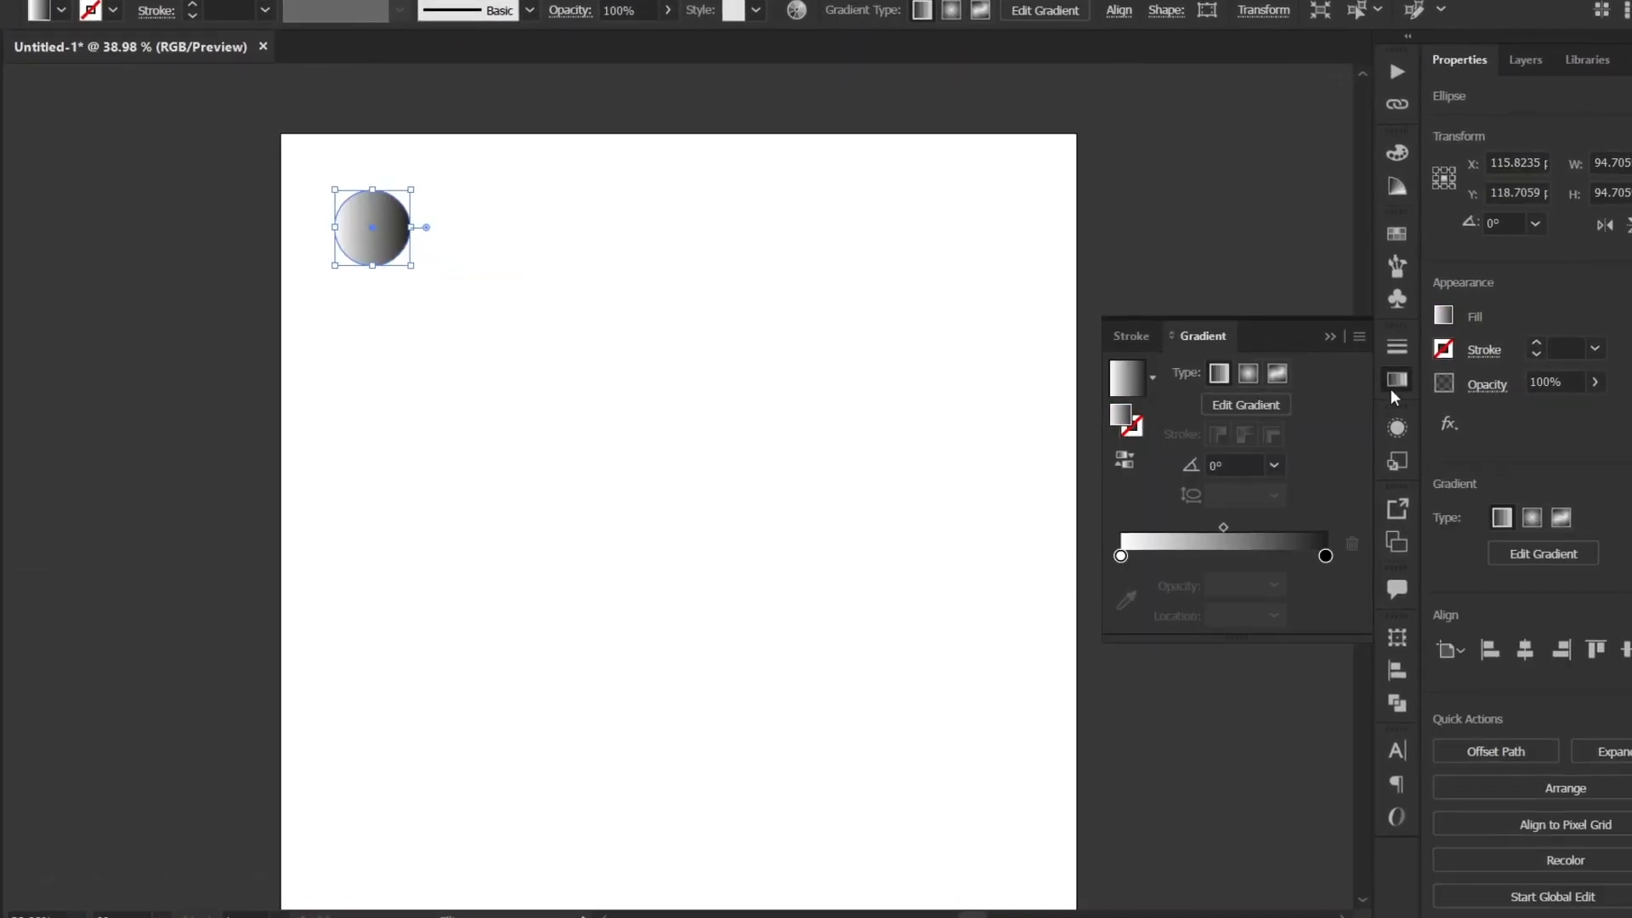
double_click(1121, 556)
left_click(1024, 681)
left_click(1141, 630)
double_click(1326, 556)
left_click(1322, 631)
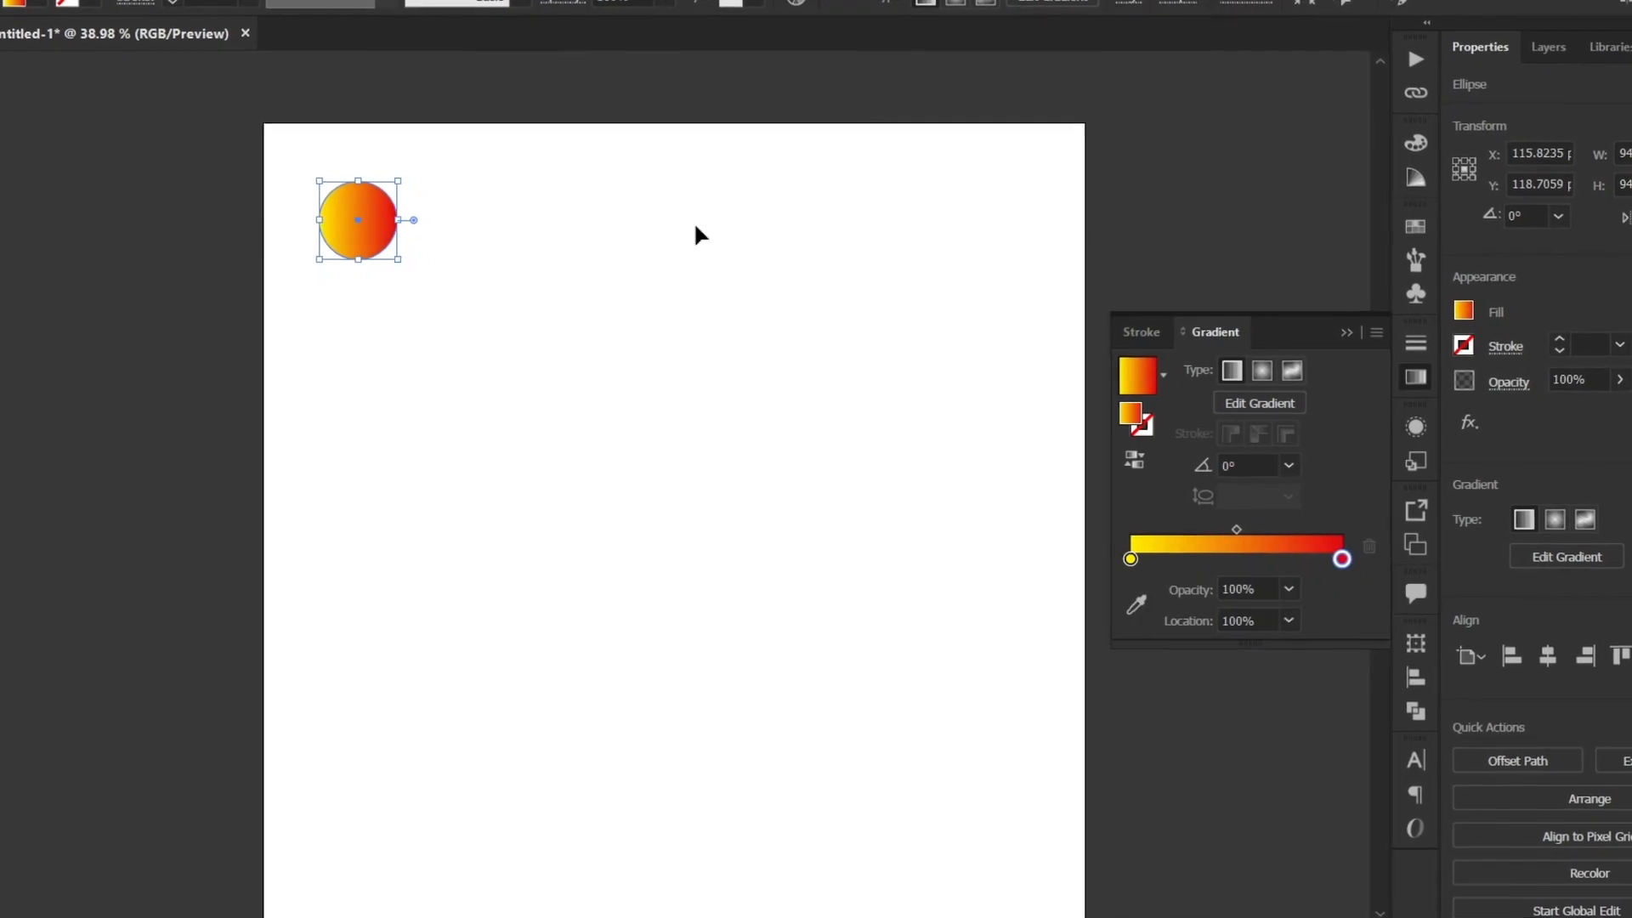
Step: Rotate the gradient circle about 73° clockwise so yellow lies at its top and red at its bottom
left_click_drag(403, 174, 452, 268)
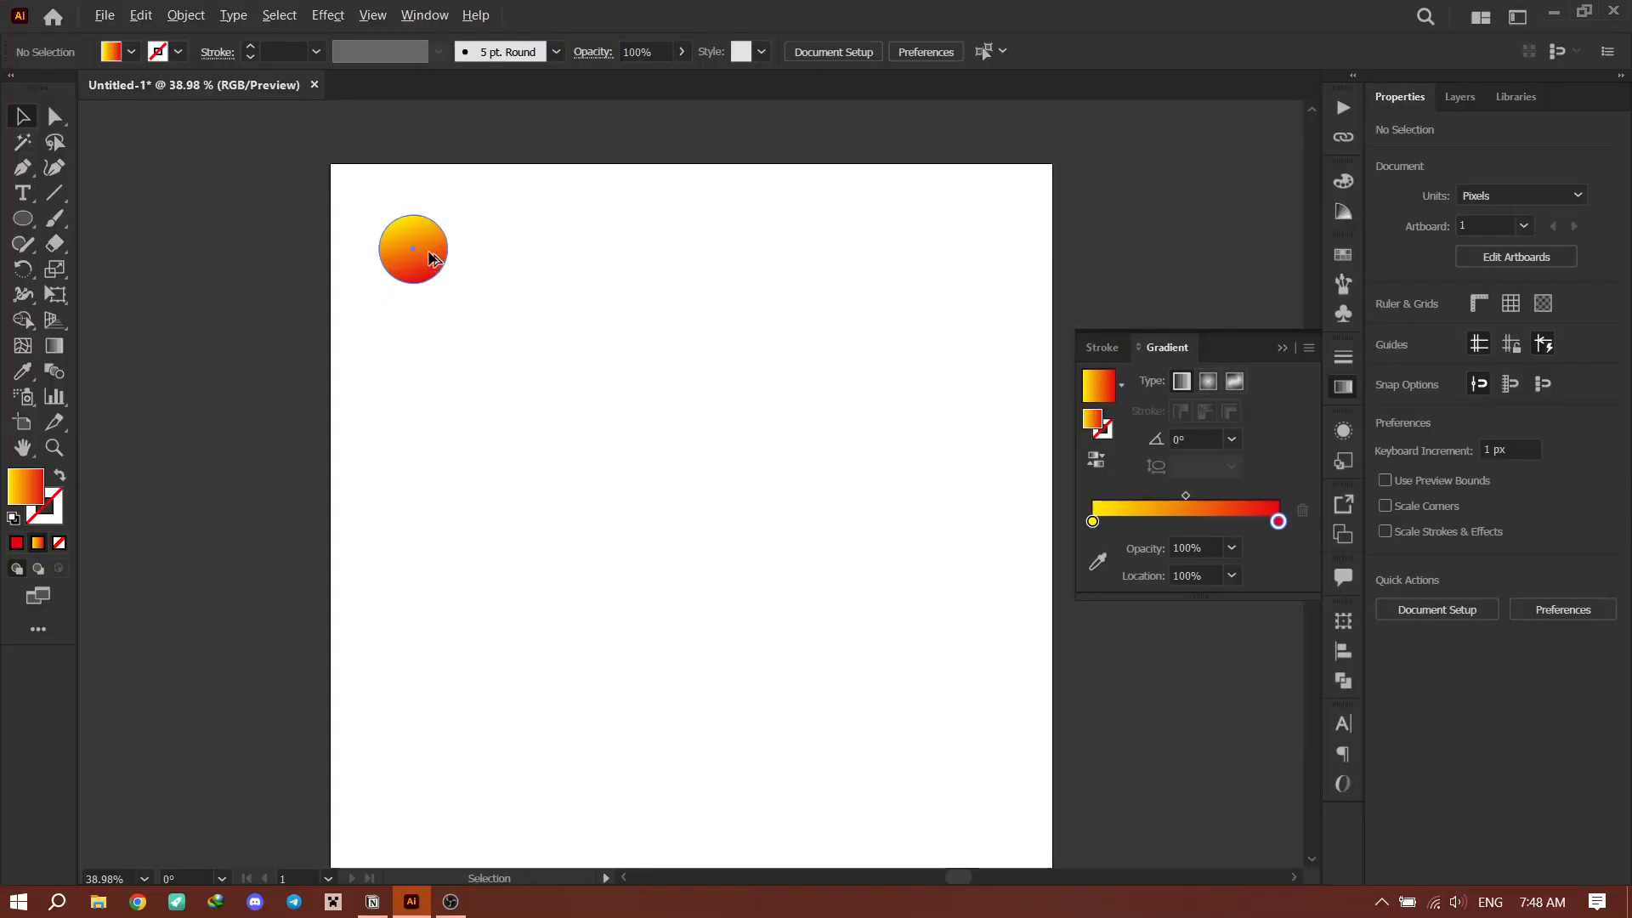
left_click(371, 233)
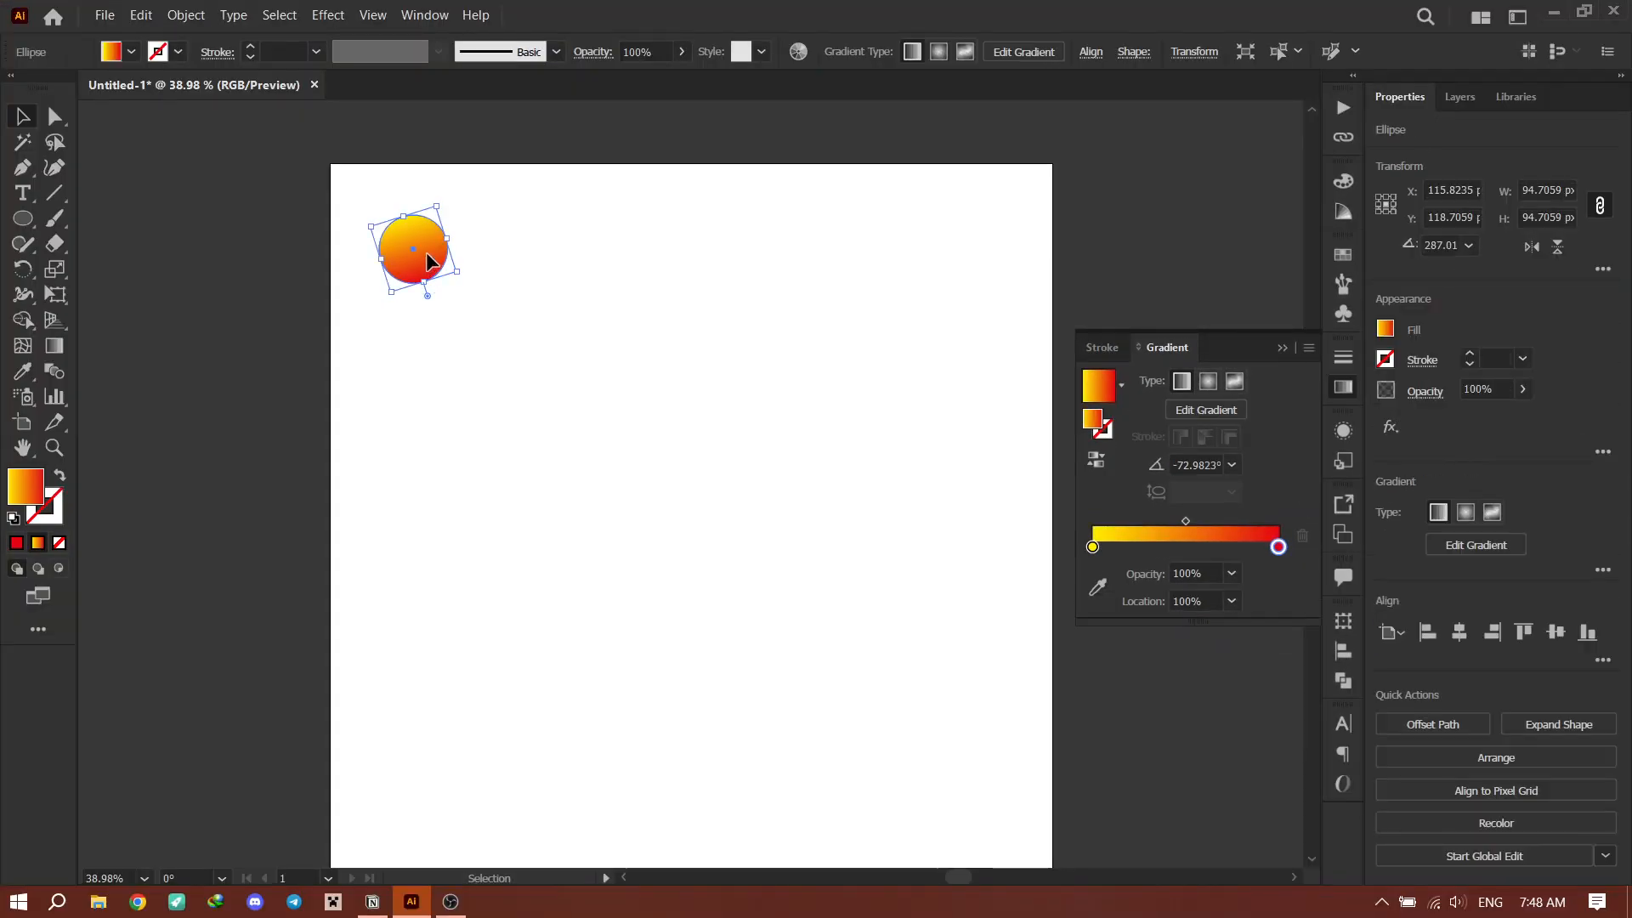
Step: Duplicate the gradient circle horizontally, about 780 px across to the artboard's upper-right corner, and make the copy slightly smaller
left_click_drag(429, 262, 990, 261)
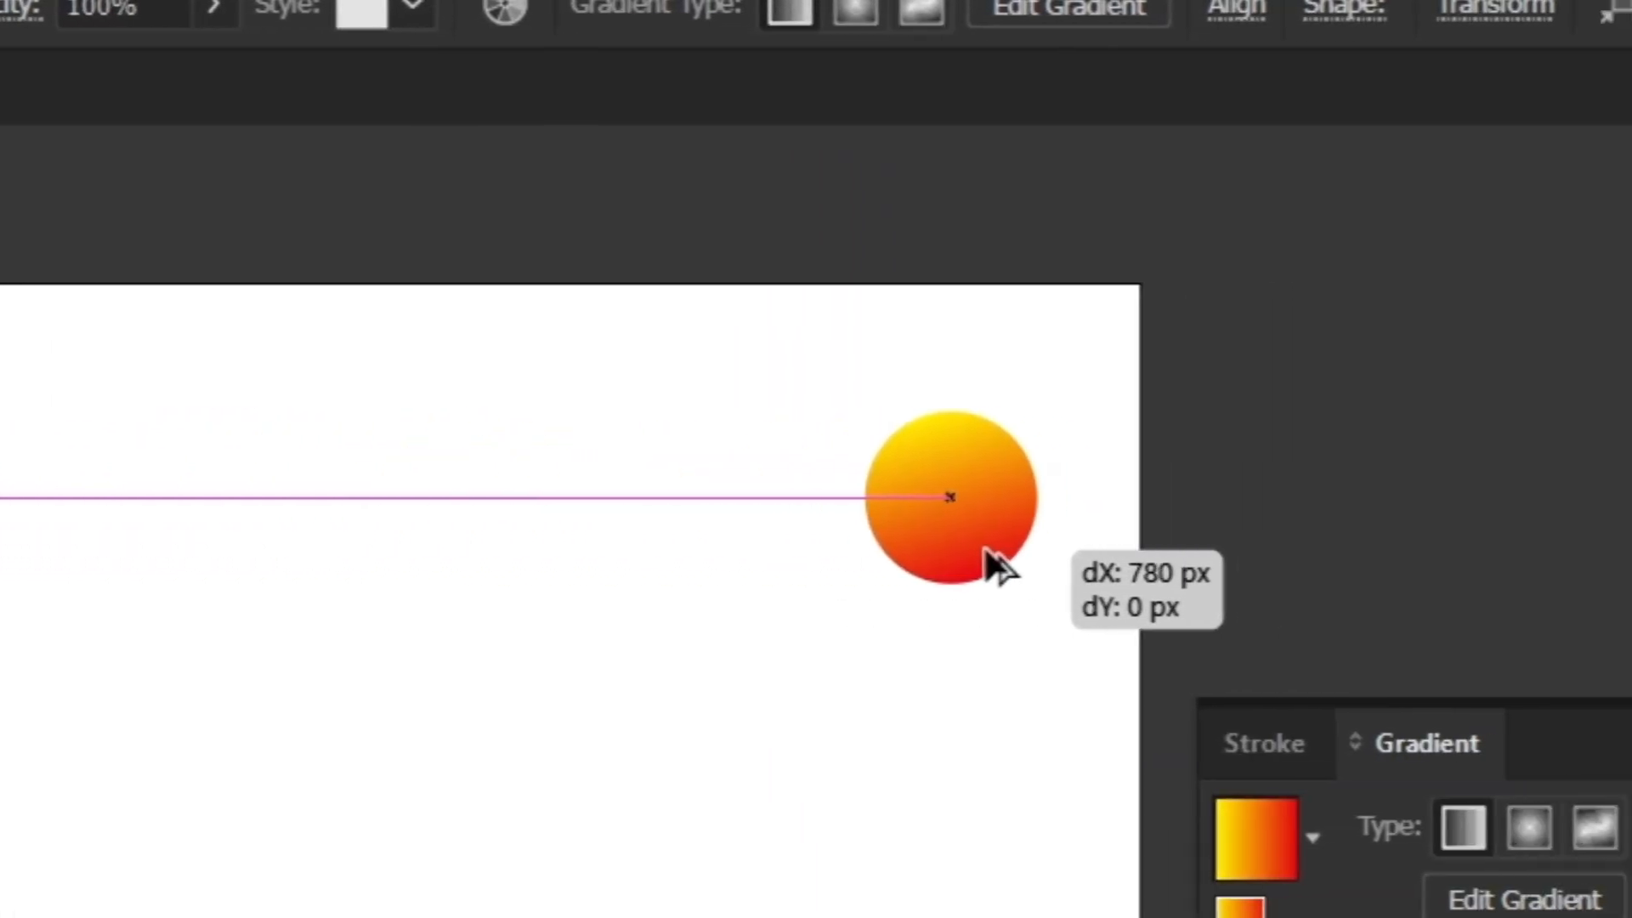
left_click_drag(998, 568, 1016, 568)
mouse_move(1030, 389)
left_mouse_down()
mouse_move(1047, 372)
mouse_move(1024, 399)
left_mouse_up()
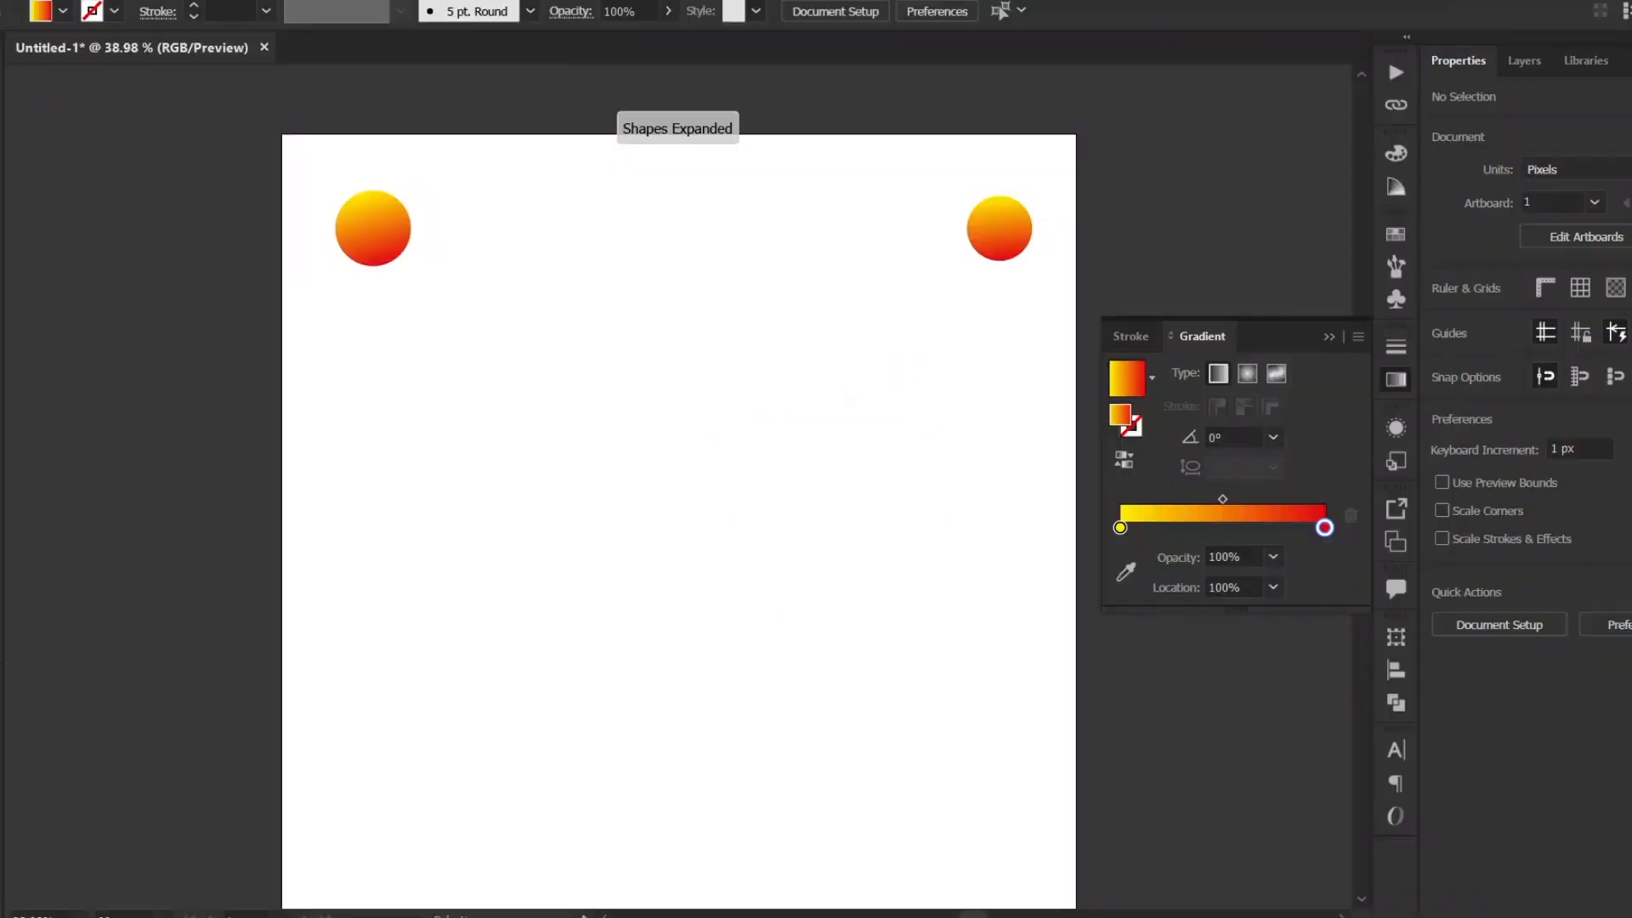
Step: Blend the two gradient circles into one smooth bar using Specified Steps spacing with 300 steps
left_click(998, 238)
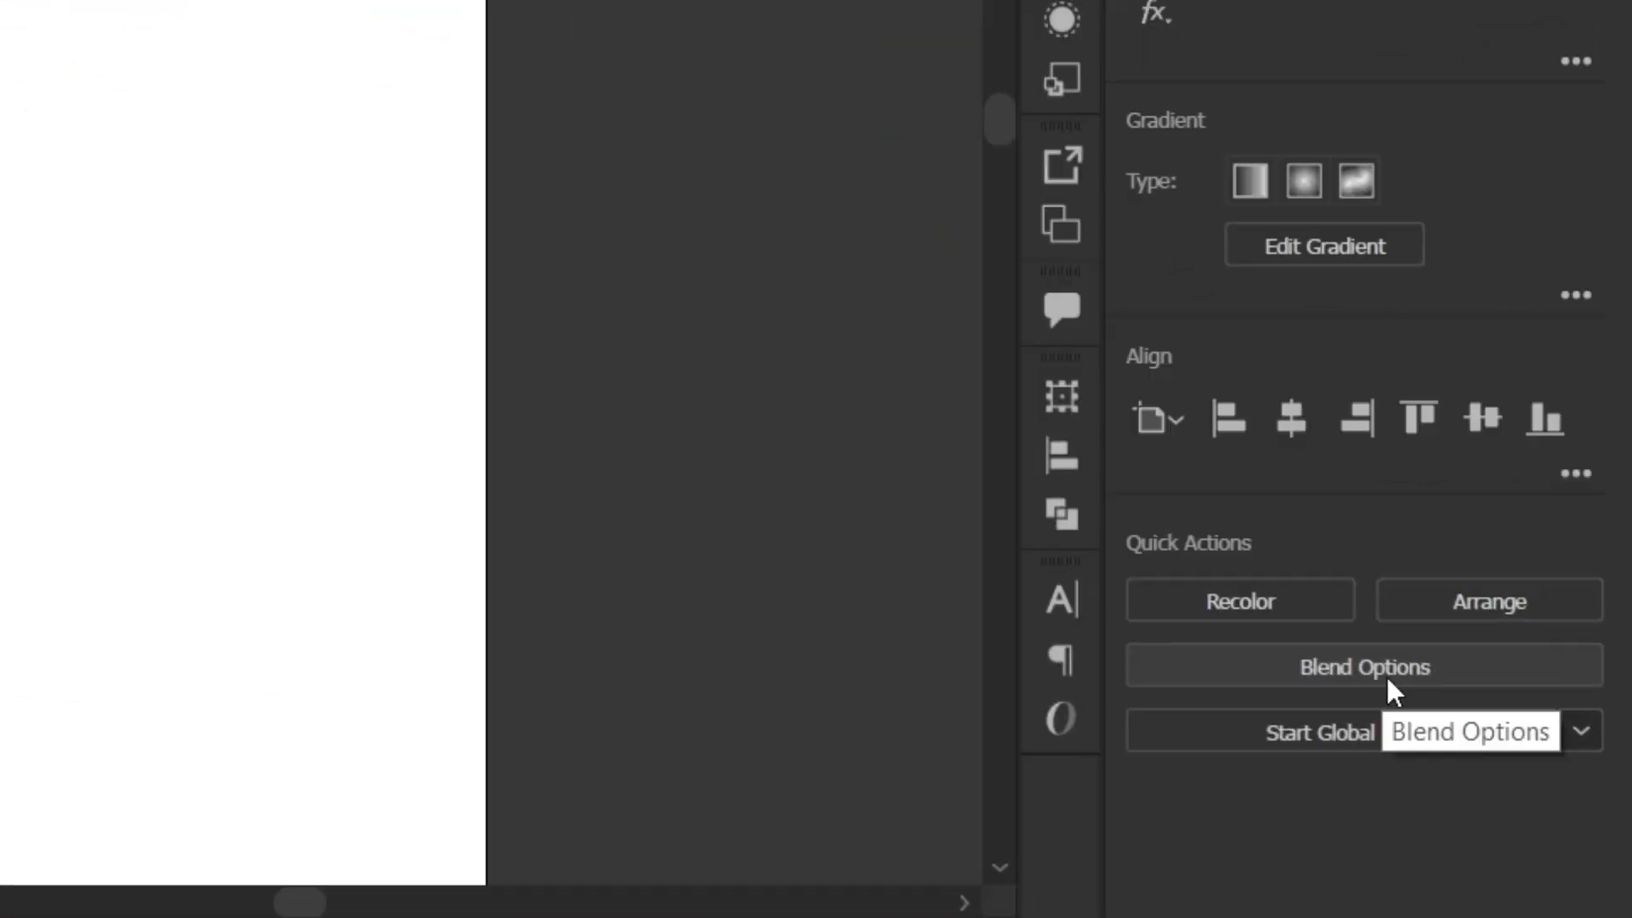
left_click(1394, 666)
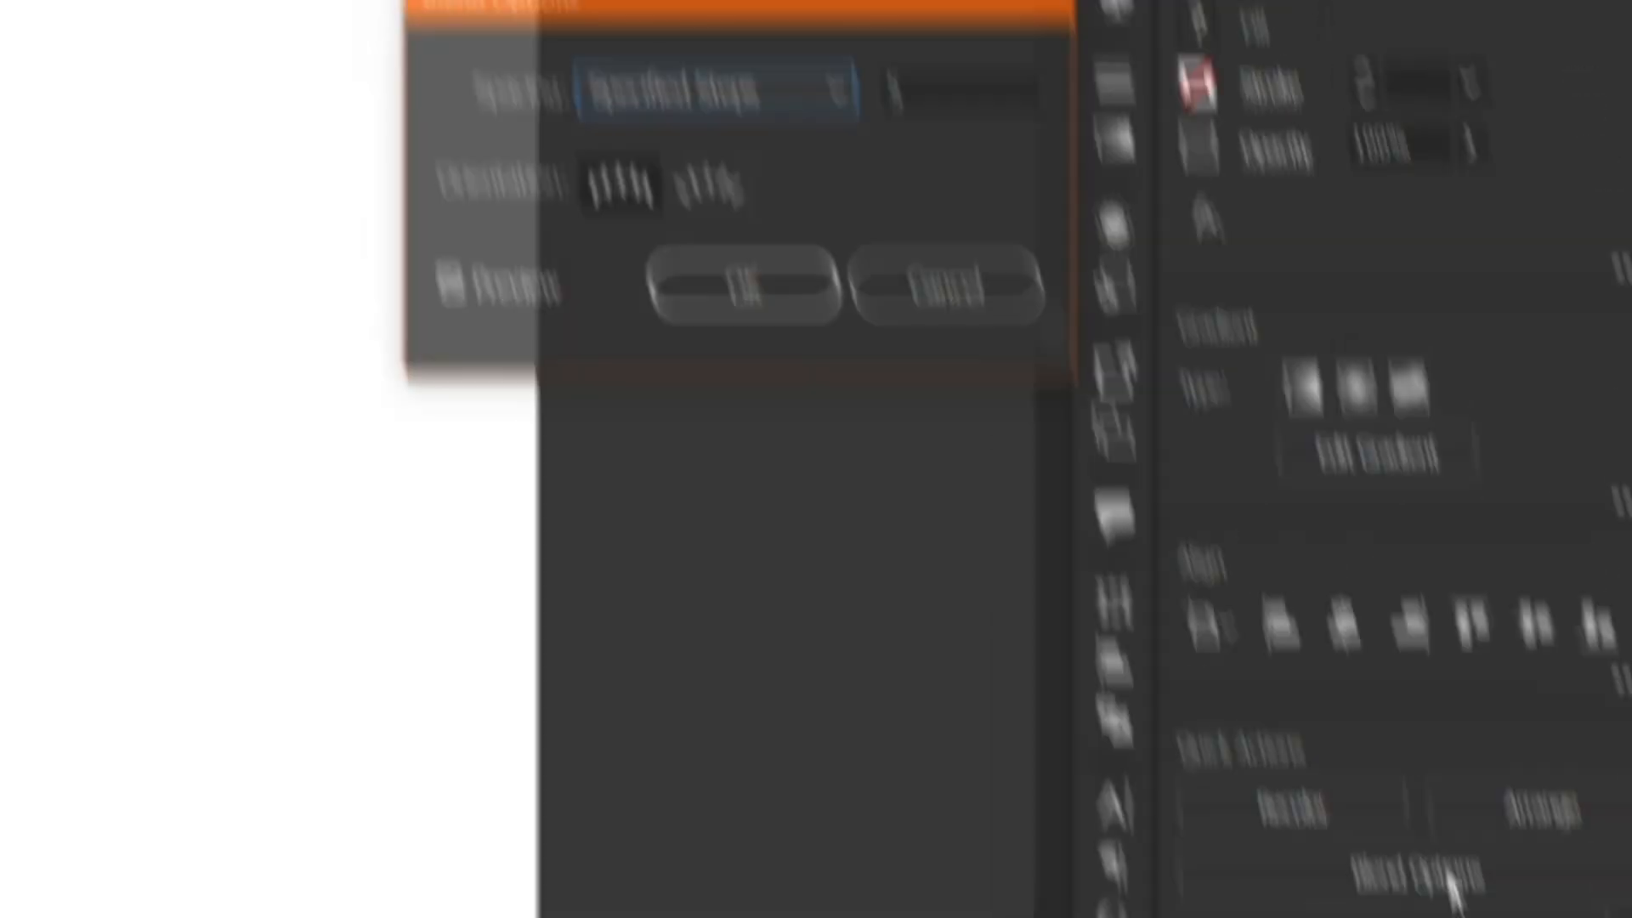
left_click(802, 399)
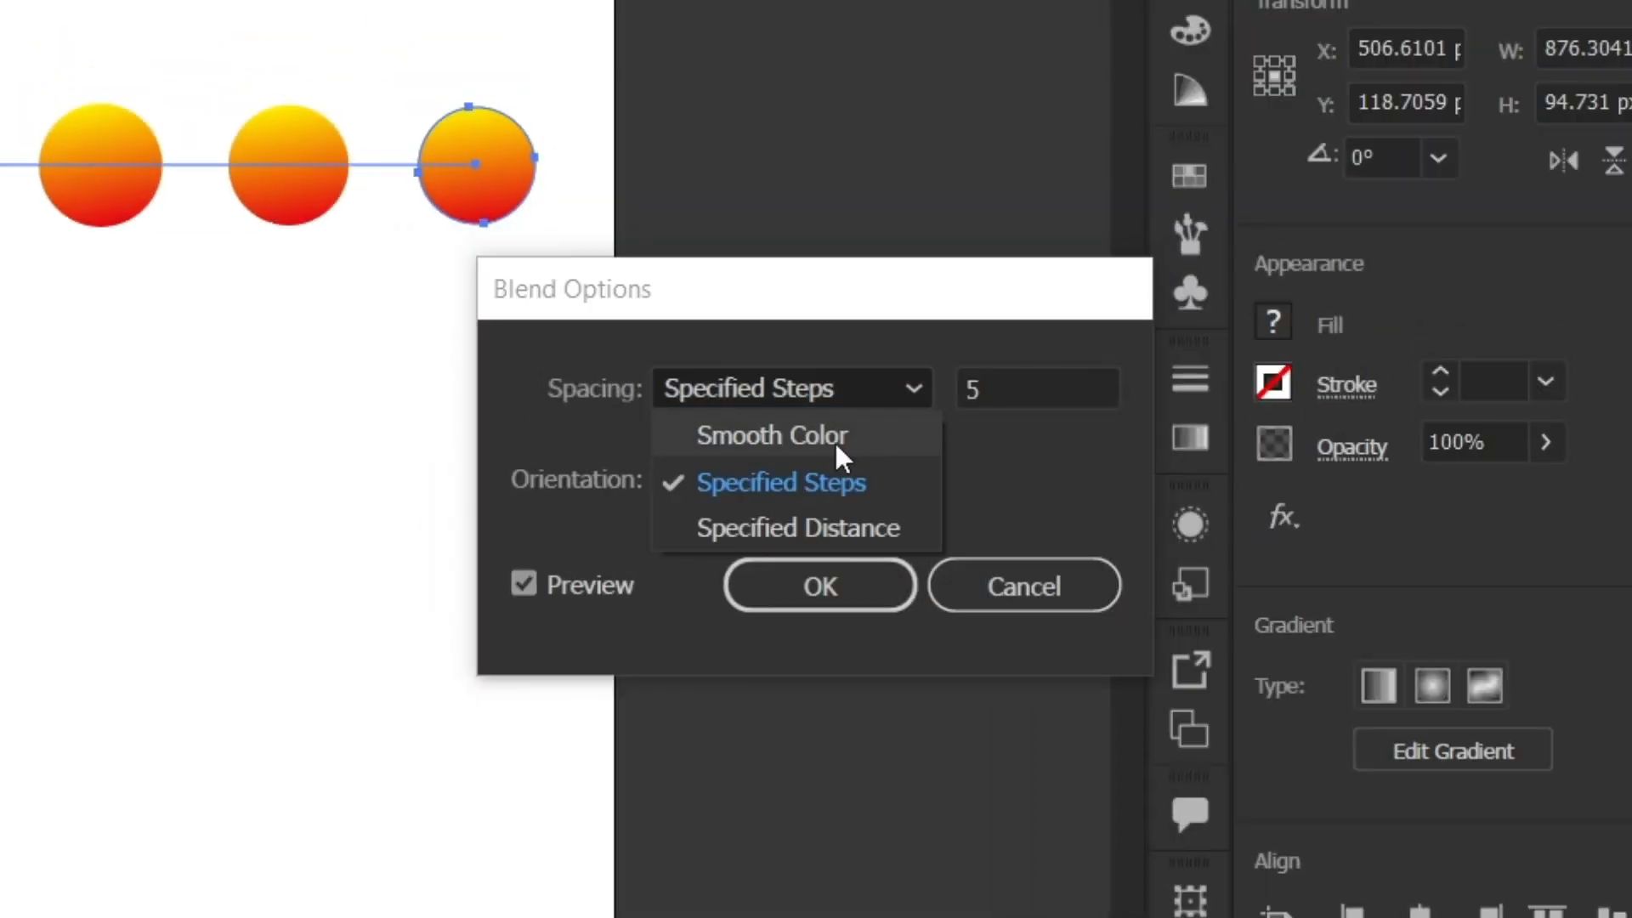
left_click(841, 482)
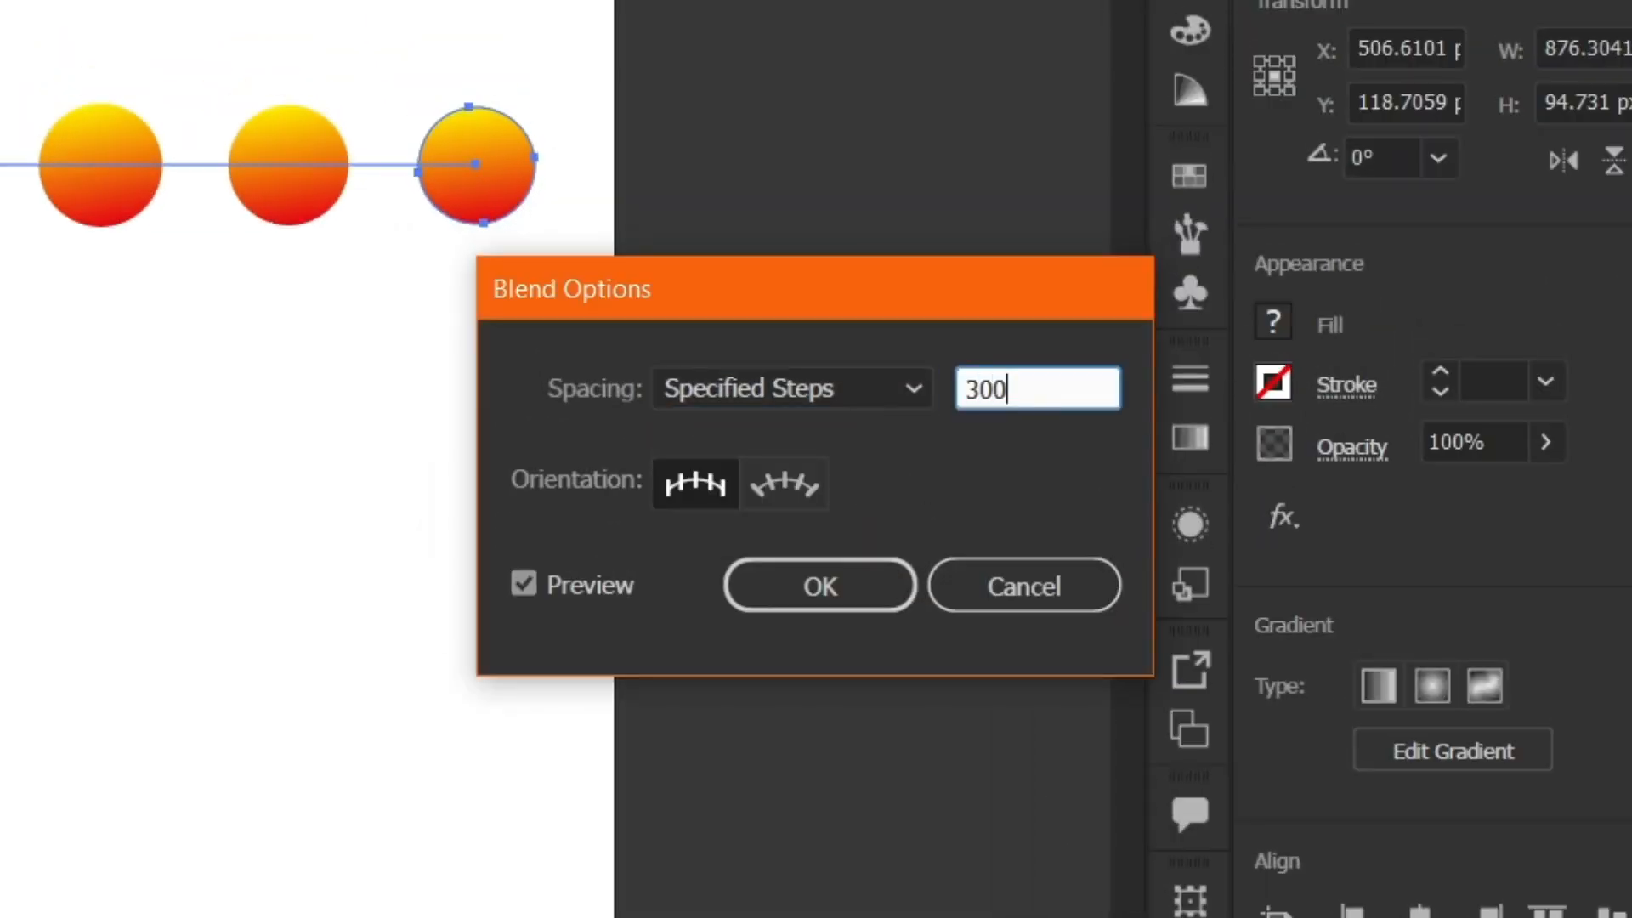
type("300")
key("Tab")
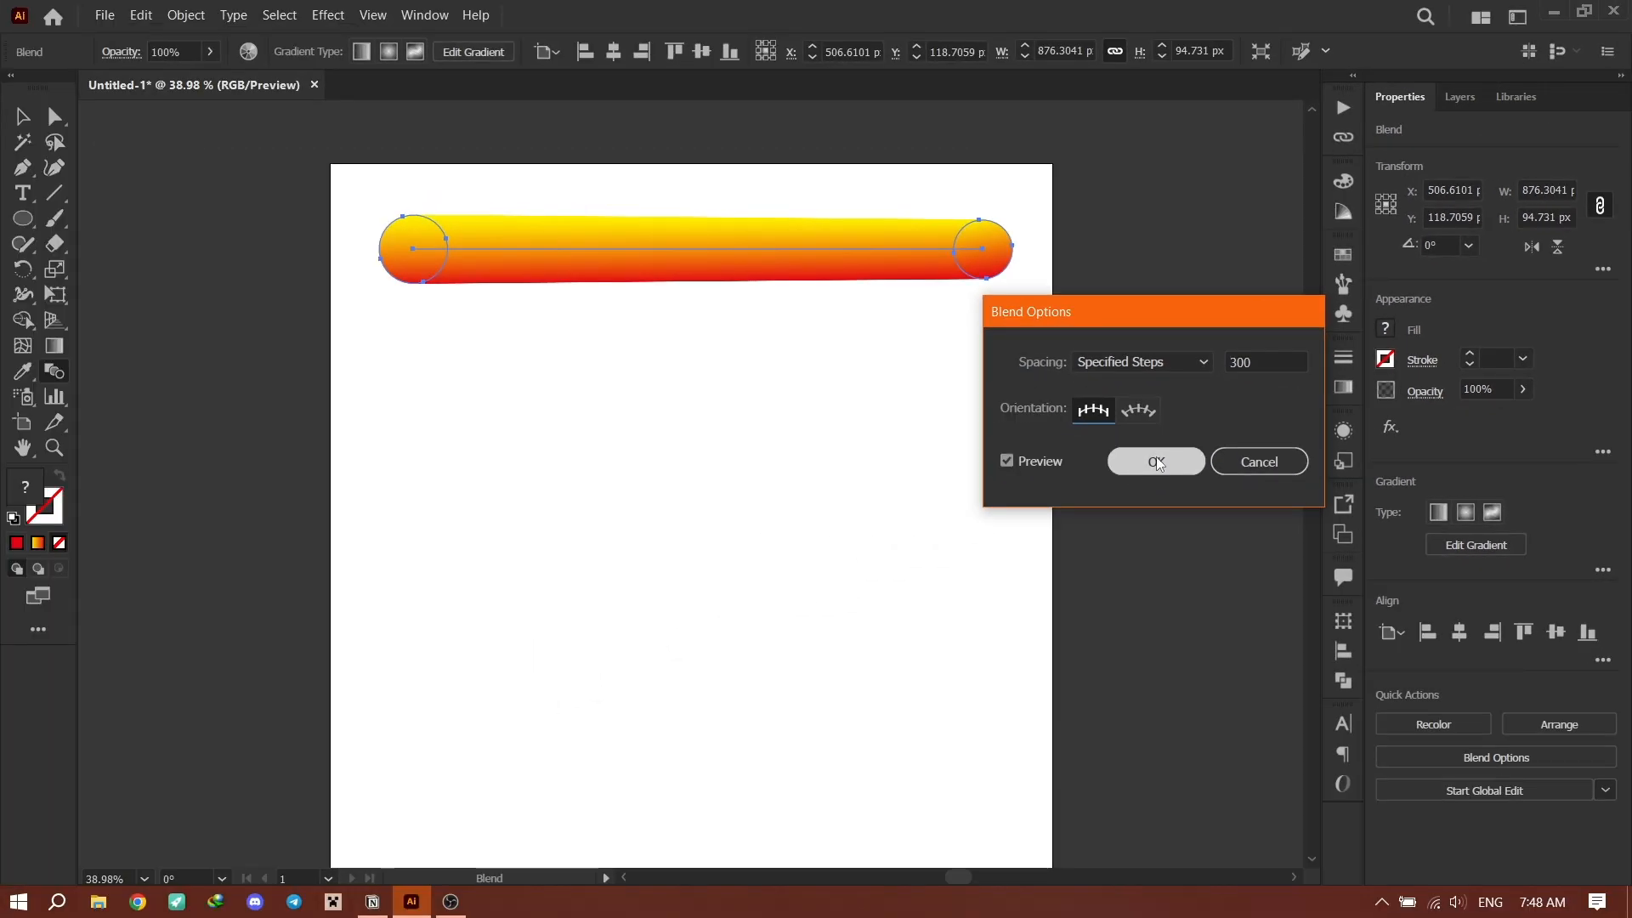
left_click(1156, 462)
key("v")
left_click(1097, 344)
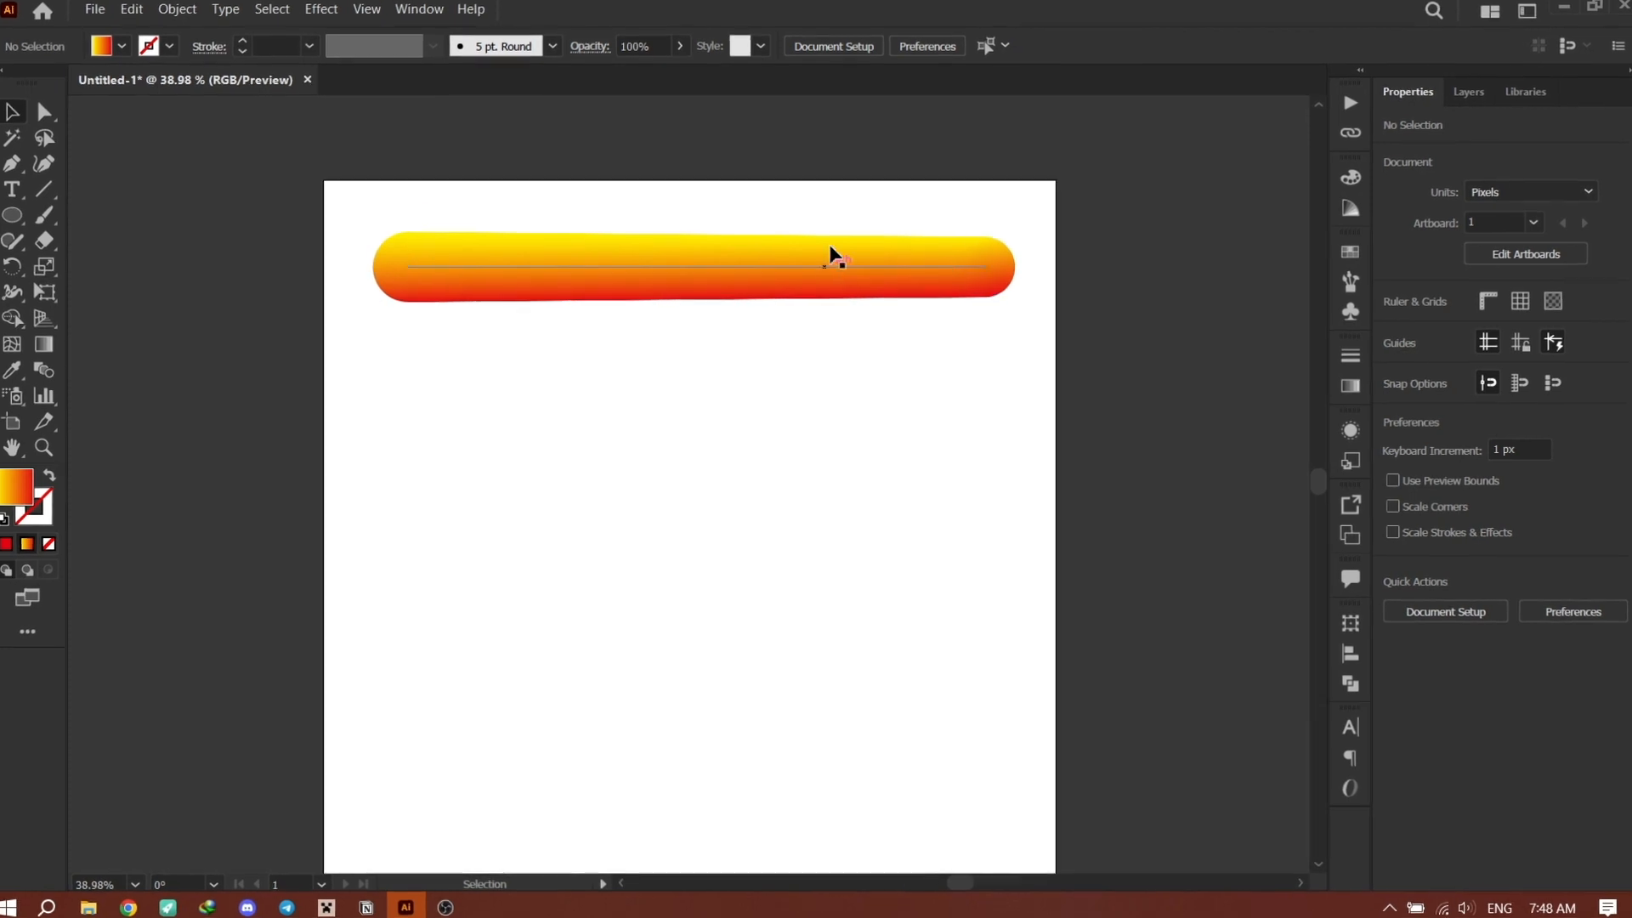
Step: Paint a freehand winding path with sharp bends and a loop in the empty area below the blend with the Paintbrush
scroll(831, 246, "up", 5)
scroll(870, 246, "down", 5)
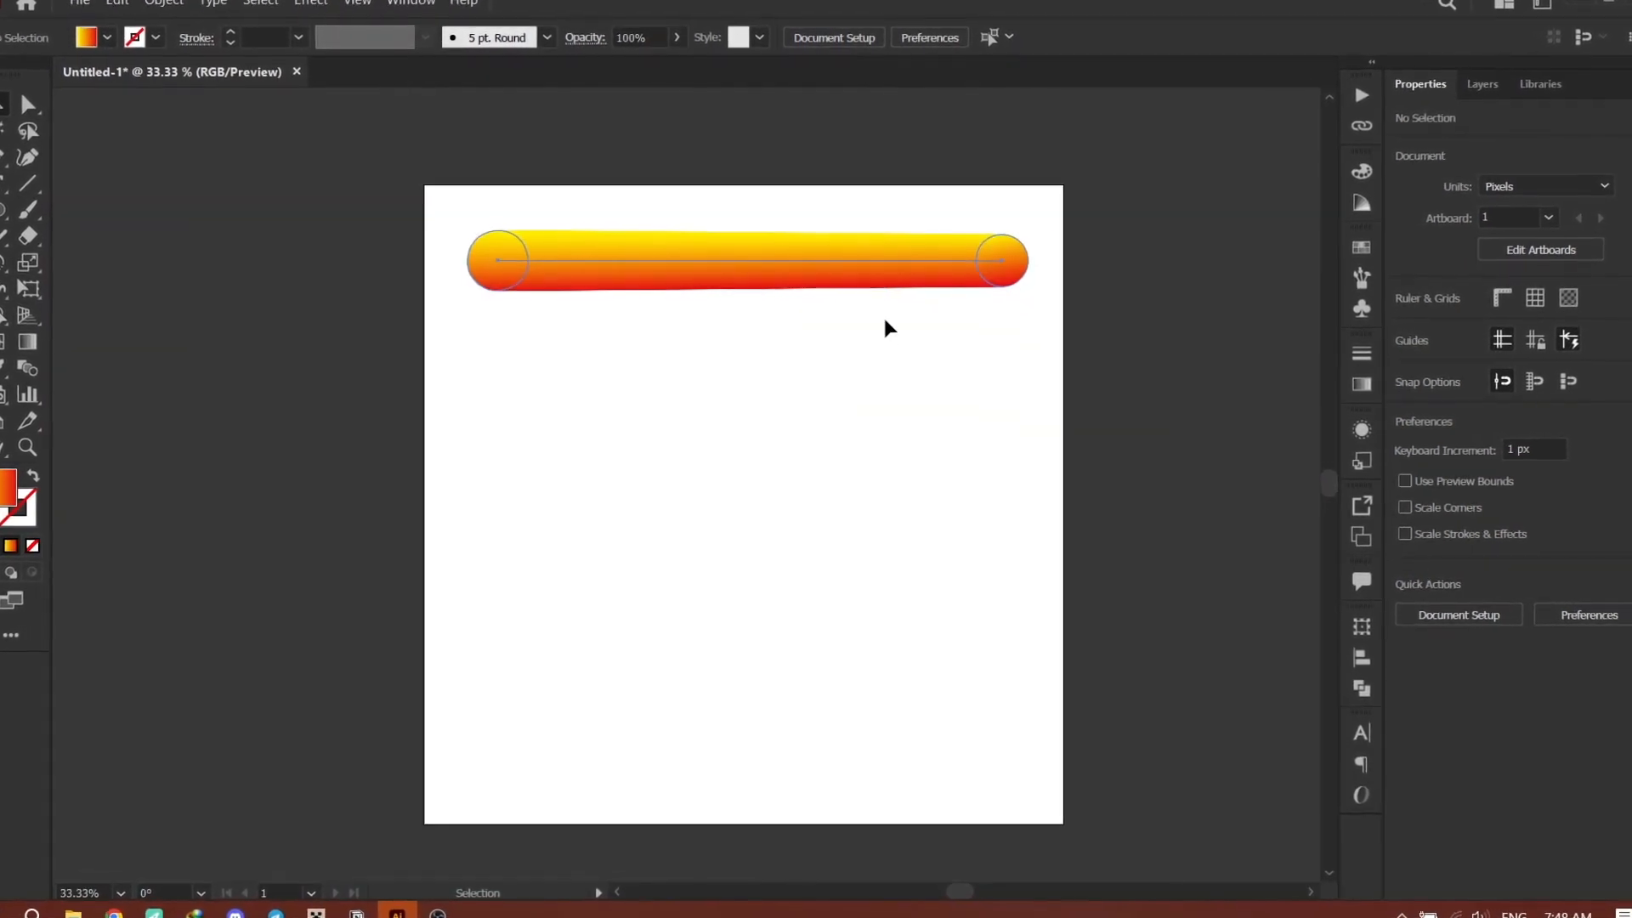
key("ctrl+0")
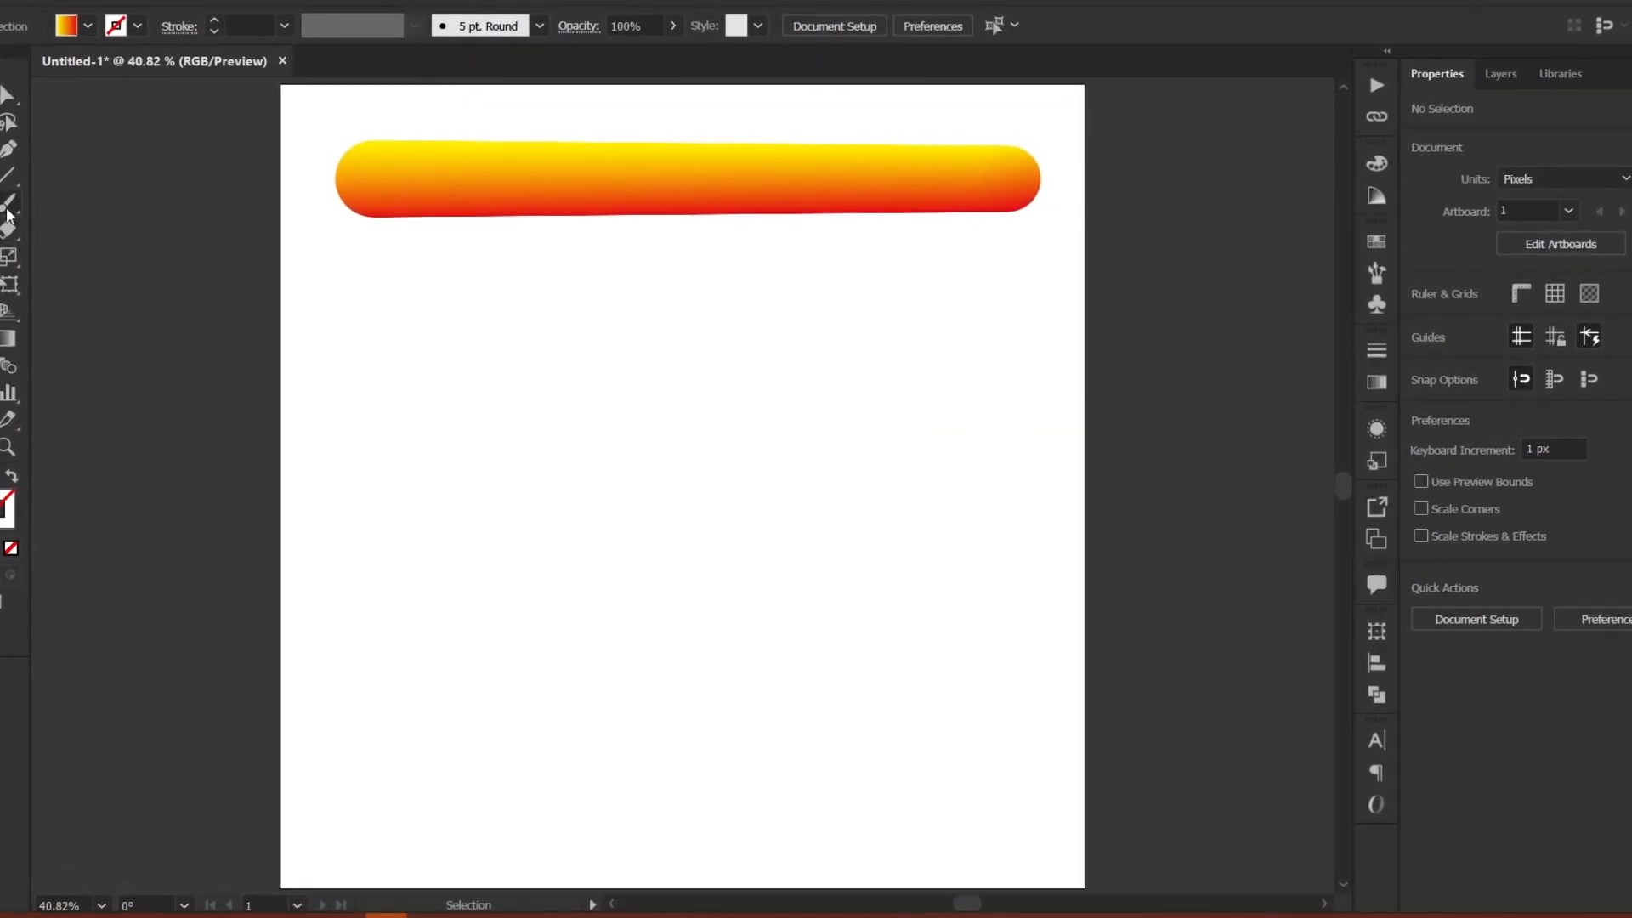
left_click(22, 209)
mouse_move(655, 368)
left_mouse_down()
mouse_move(787, 379)
mouse_move(677, 696)
mouse_move(1002, 626)
mouse_move(1040, 359)
mouse_move(840, 379)
left_mouse_up()
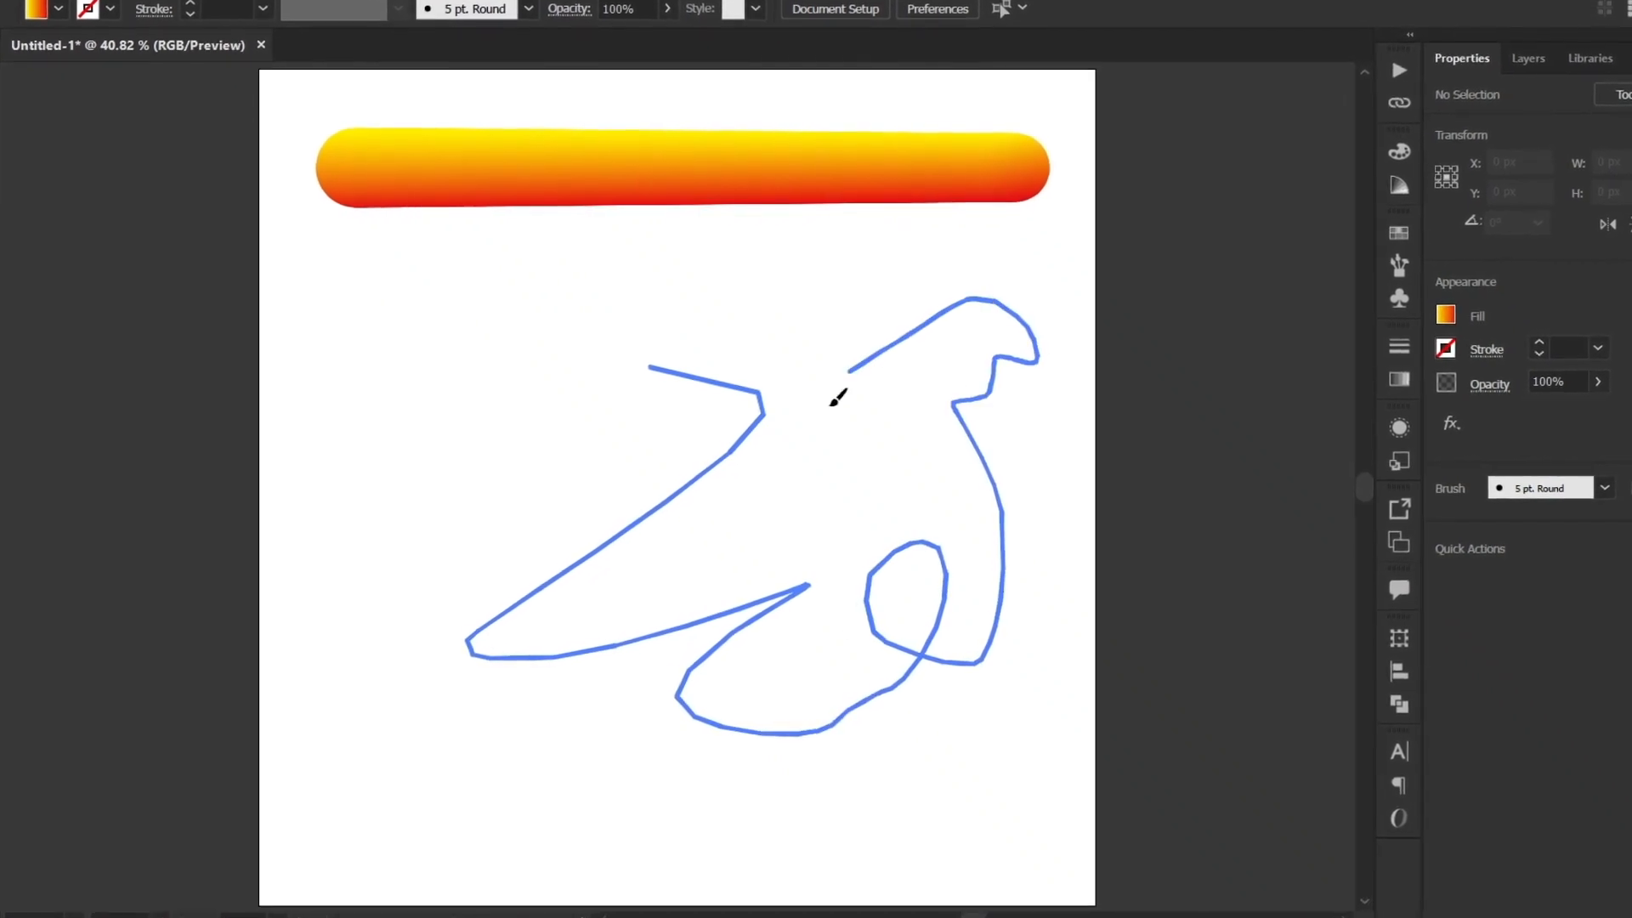
key("v")
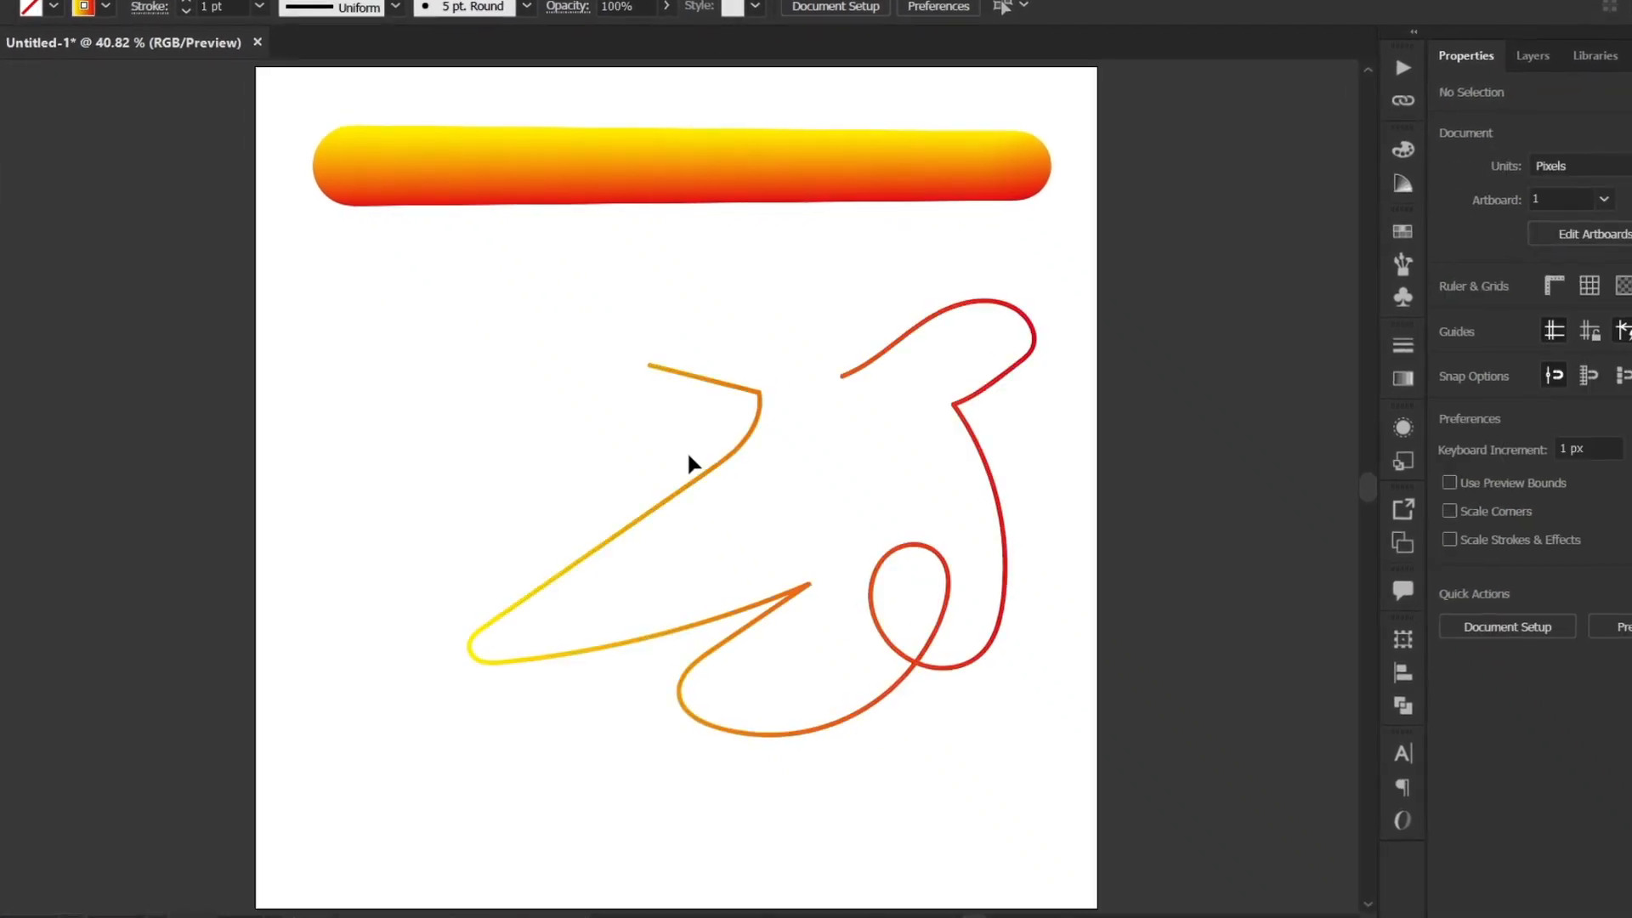
Step: Replace the gradient blend's spine with the painted path and move the resulting winding blend up on the artboard
left_click(736, 440)
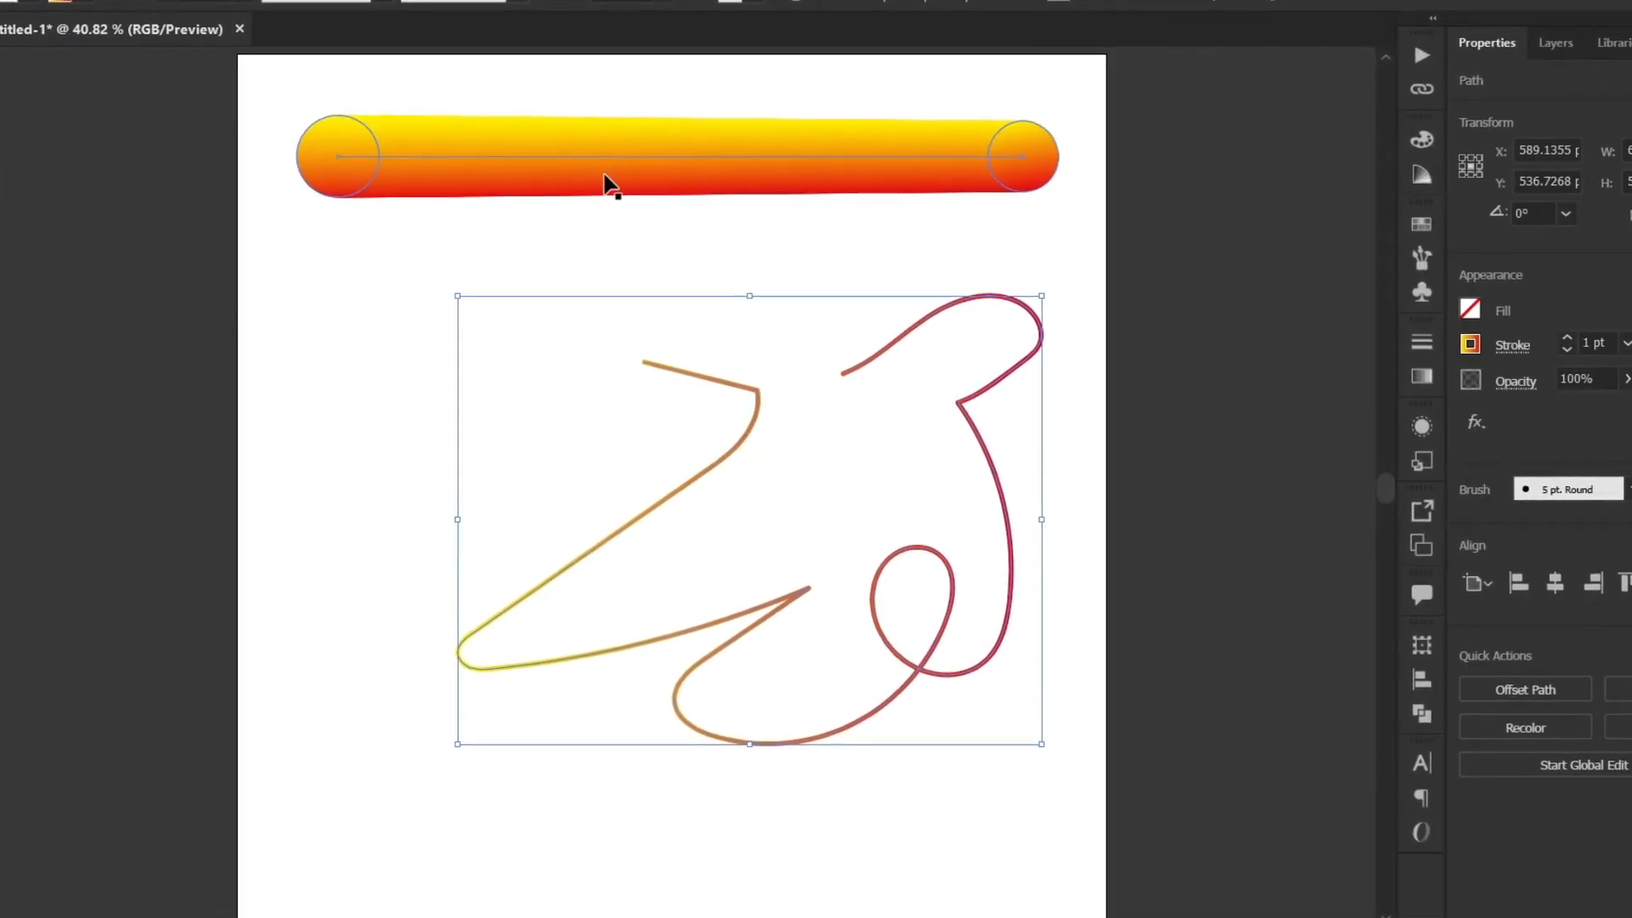
left_click(730, 409)
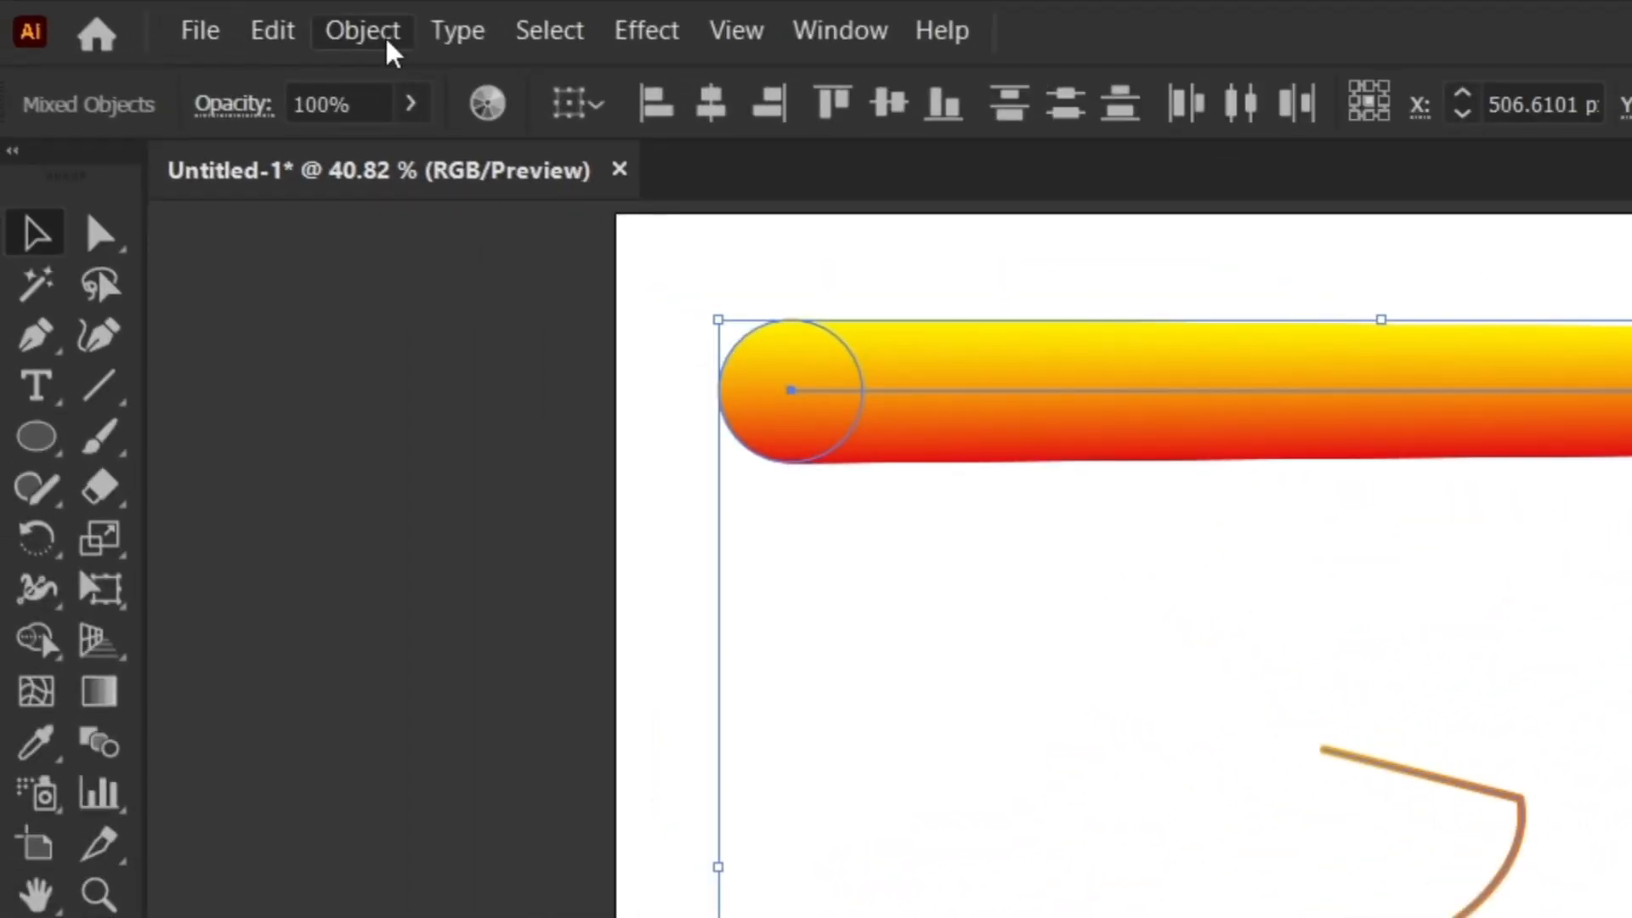
left_click(366, 32)
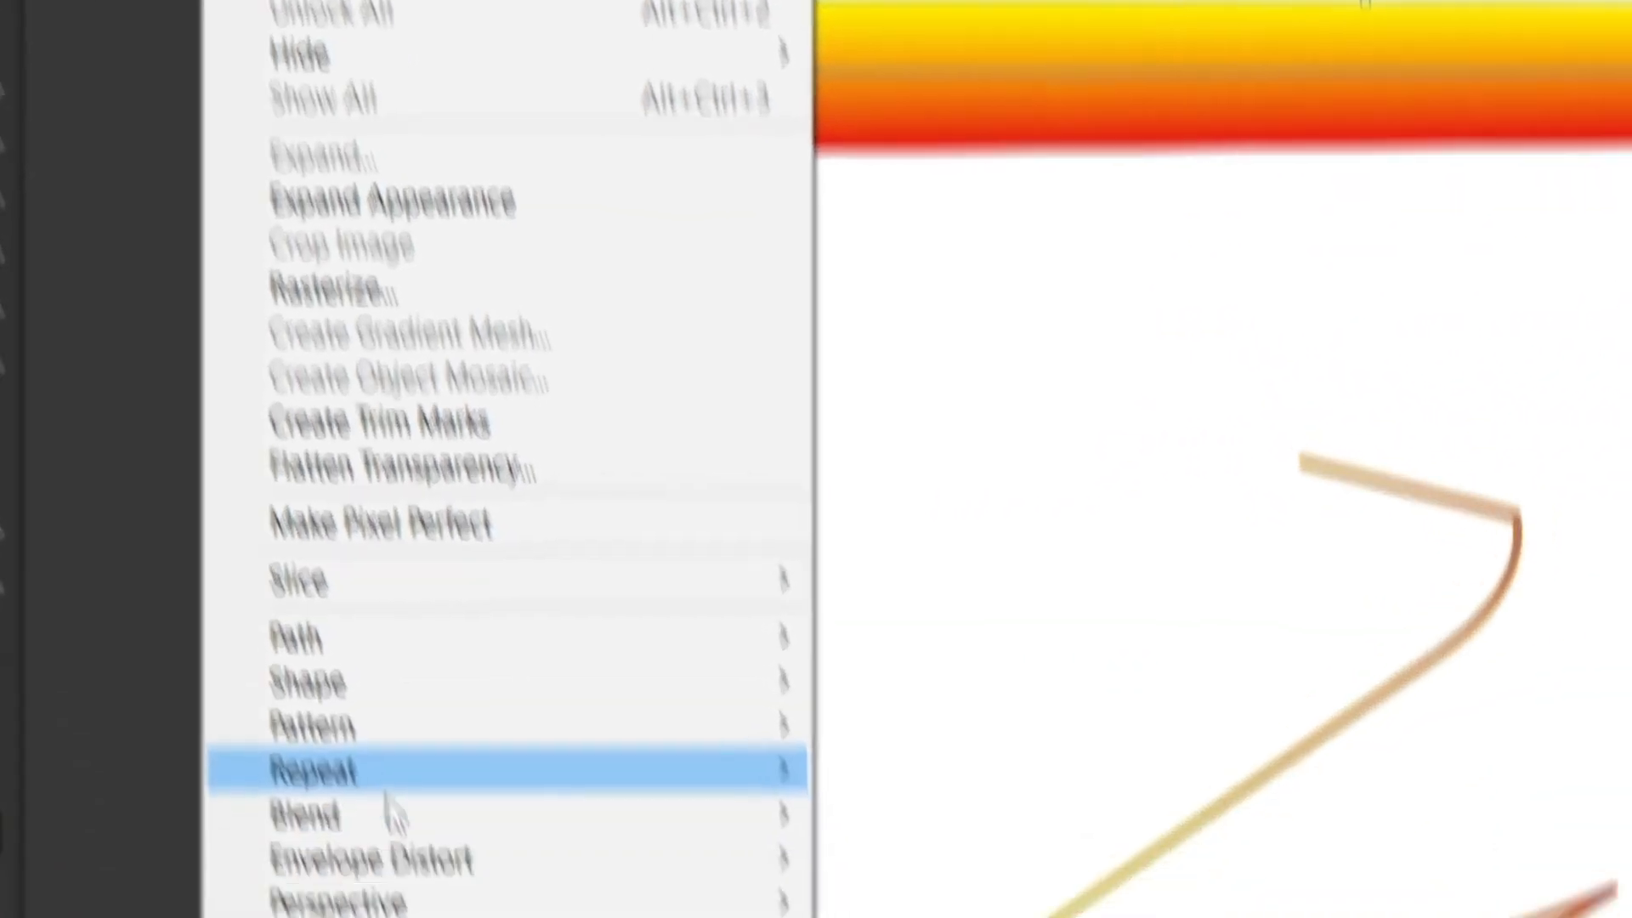
mouse_move(237, 361)
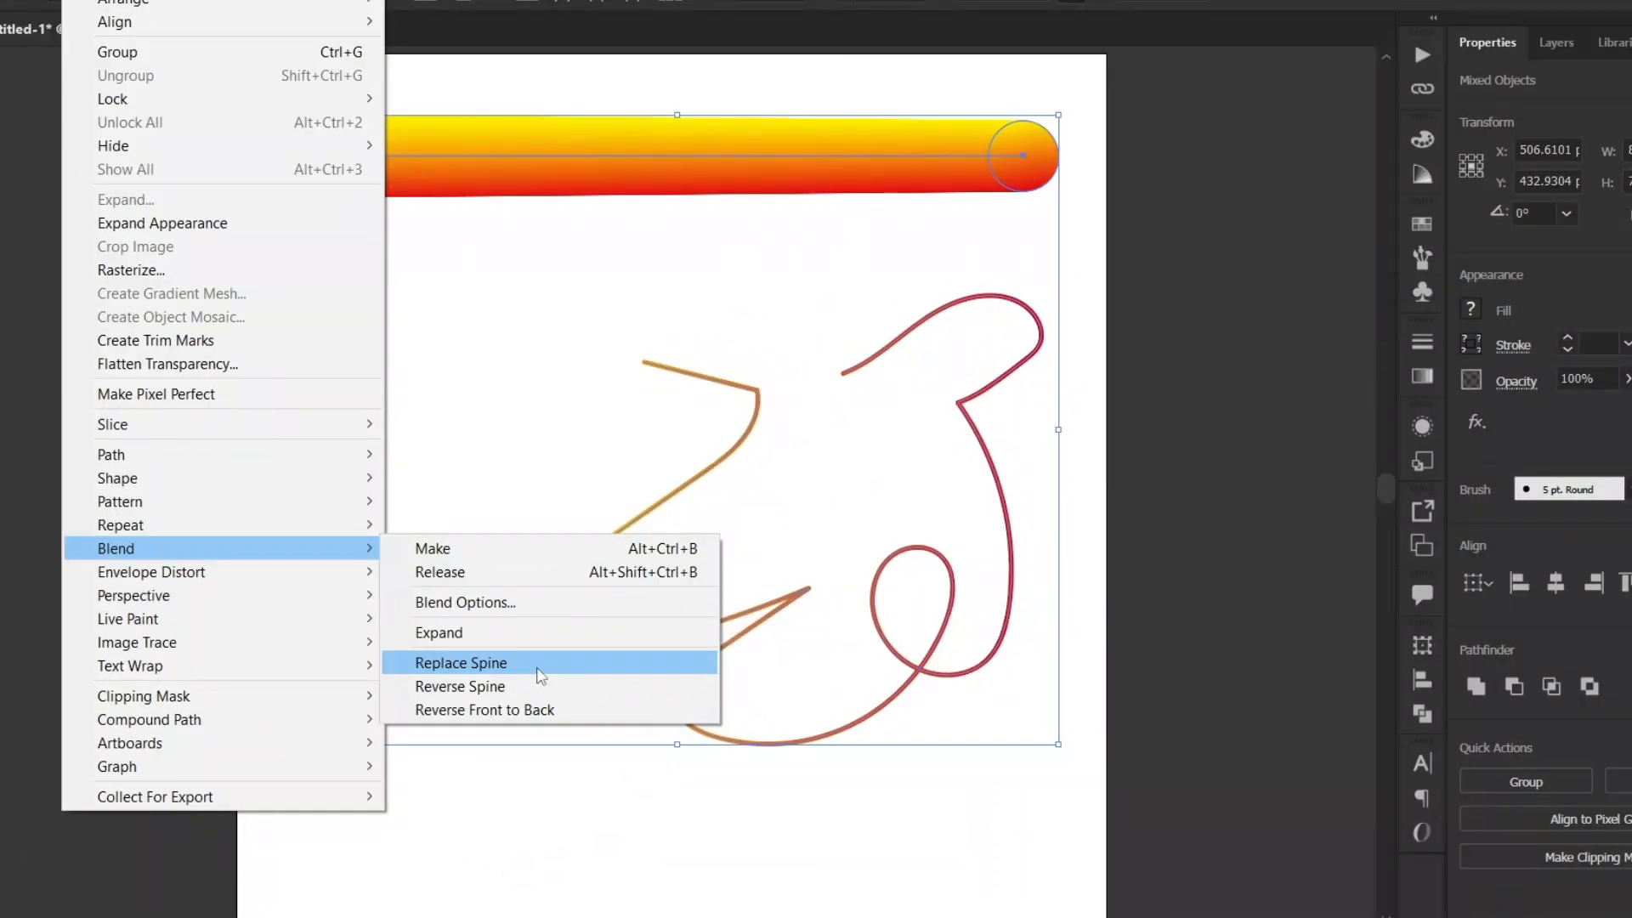
left_click(1028, 578)
left_click(1137, 439)
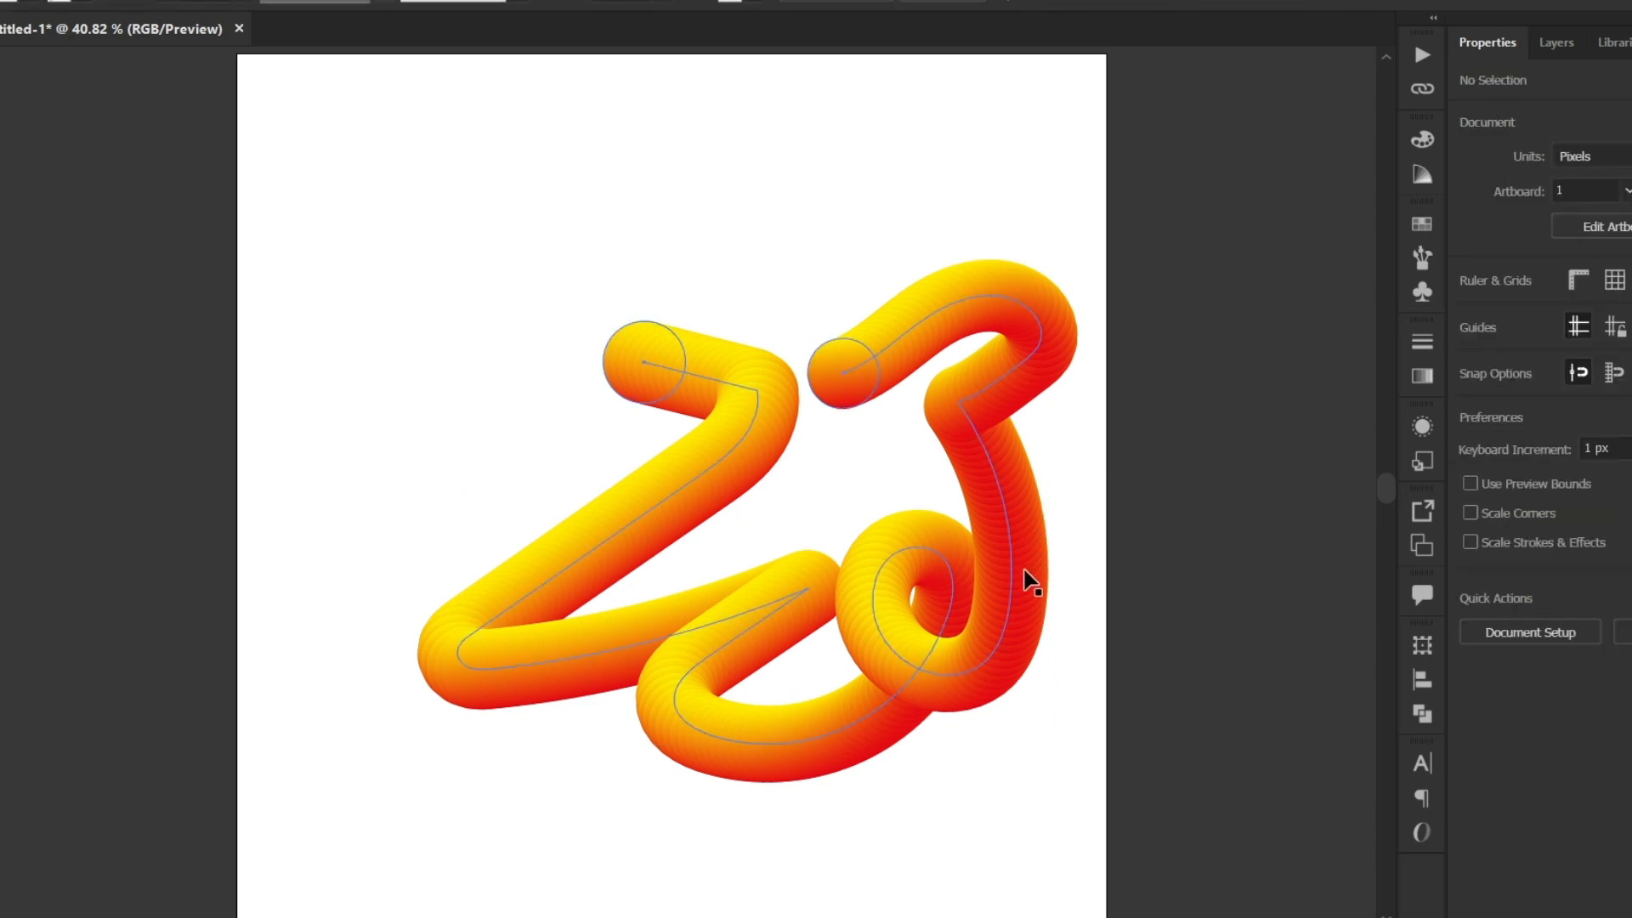
left_click_drag(1020, 578, 1081, 481)
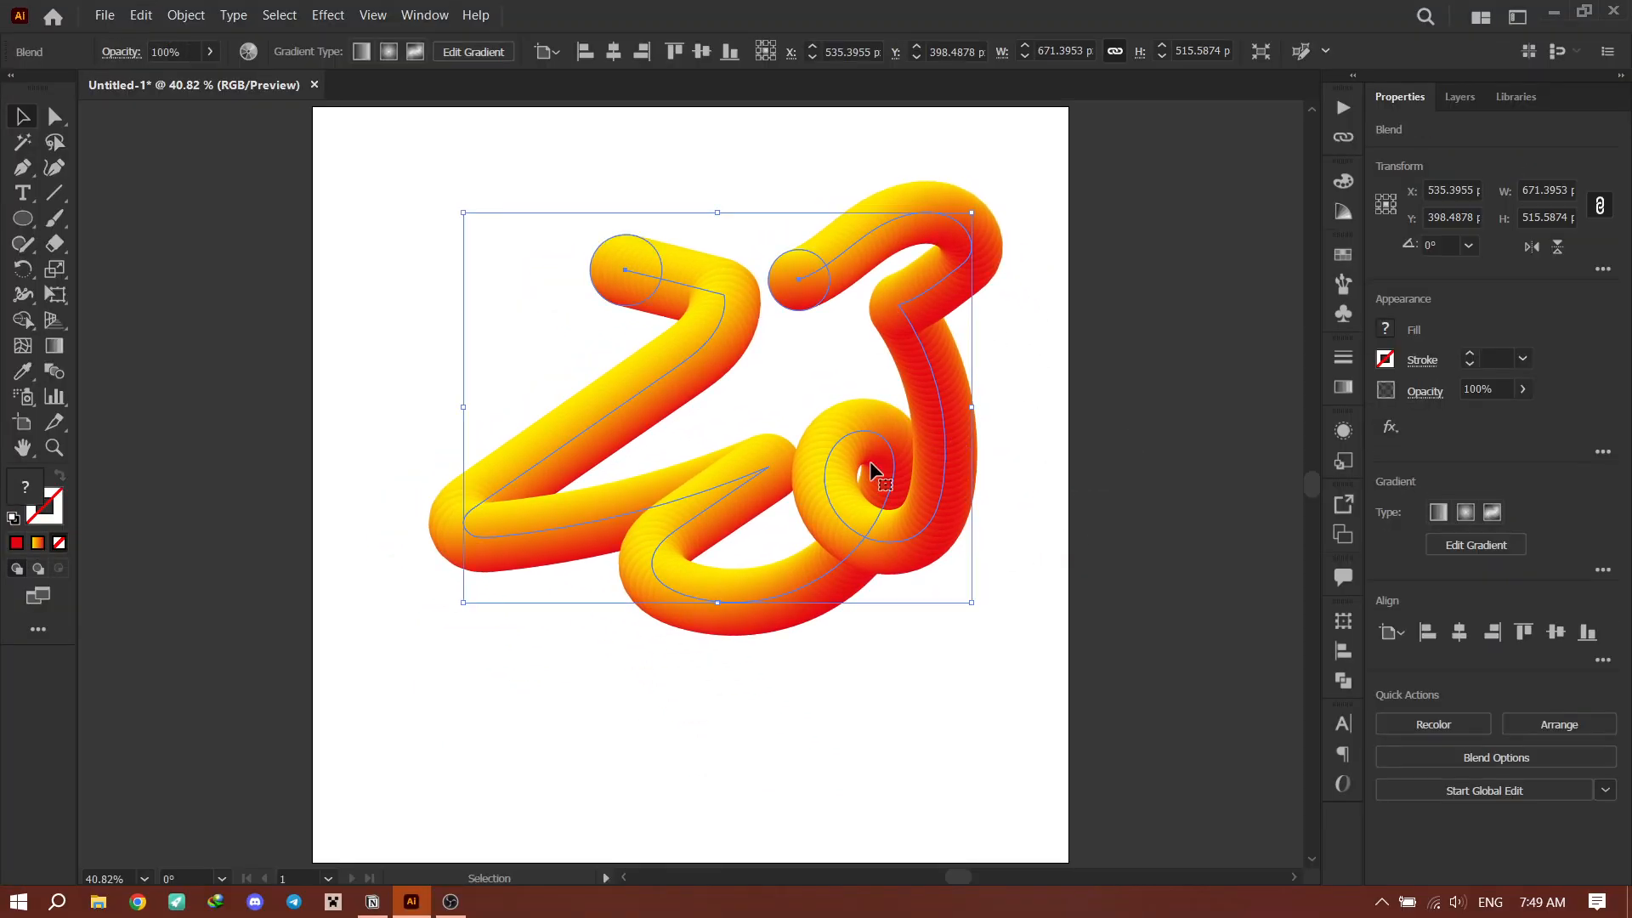
left_click(1012, 320)
Step: Reshape the spine's upper-right bend by moving its anchors with Direct Selection, and move the blend's end circle down toward the loop
key("a")
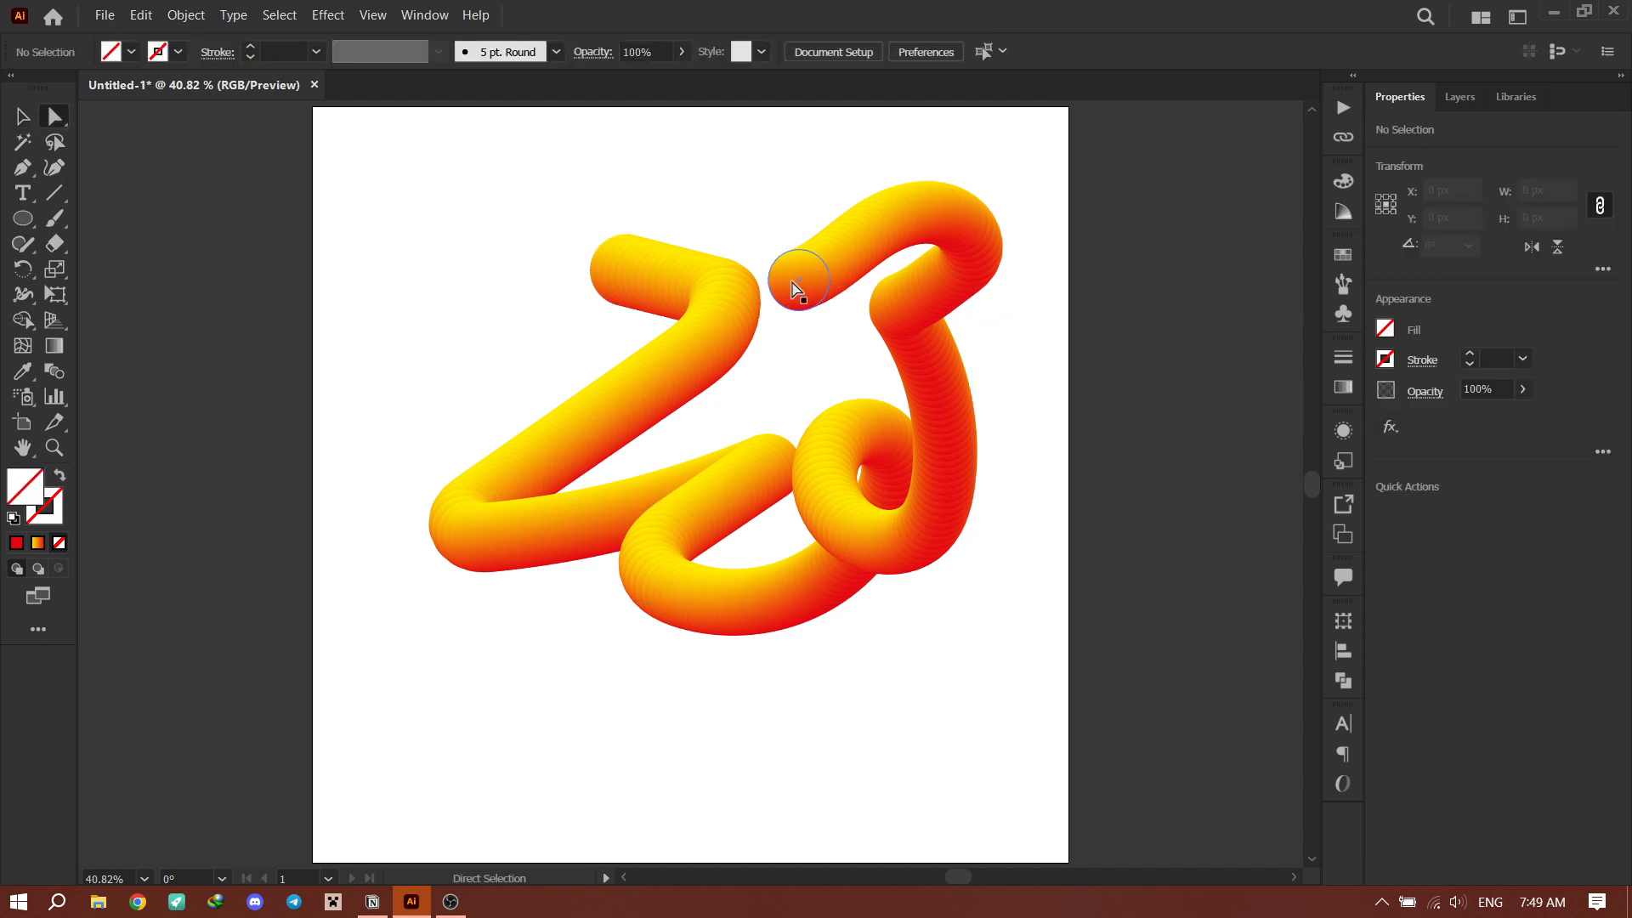
left_click(797, 281)
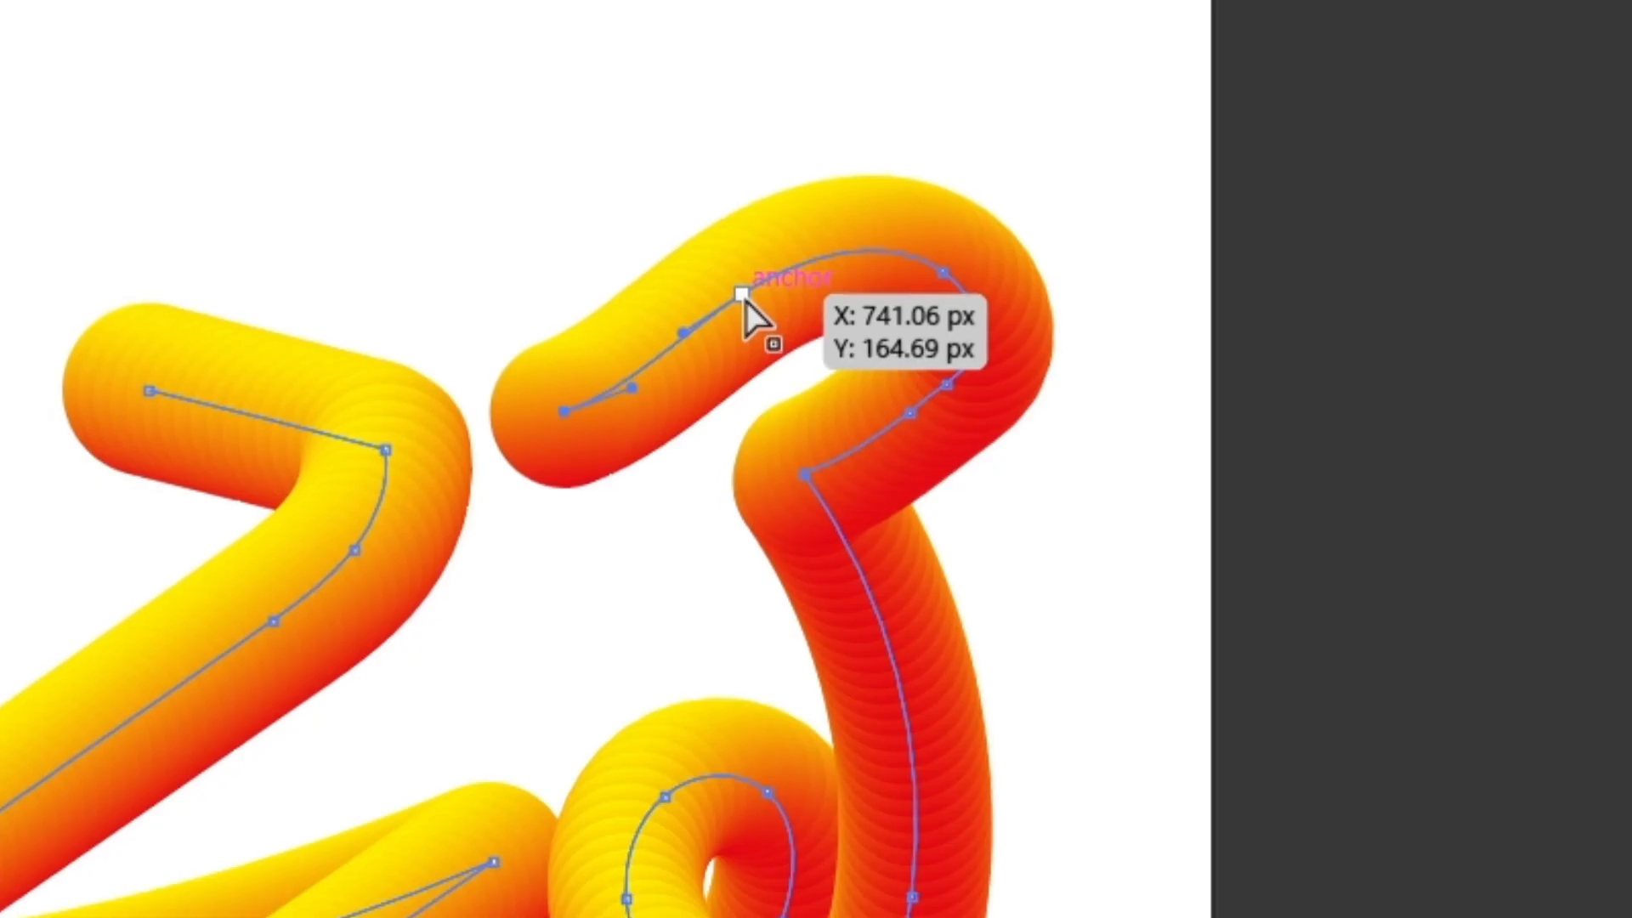
left_click_drag(875, 229, 1104, 188)
left_click(563, 387)
left_click(604, 425)
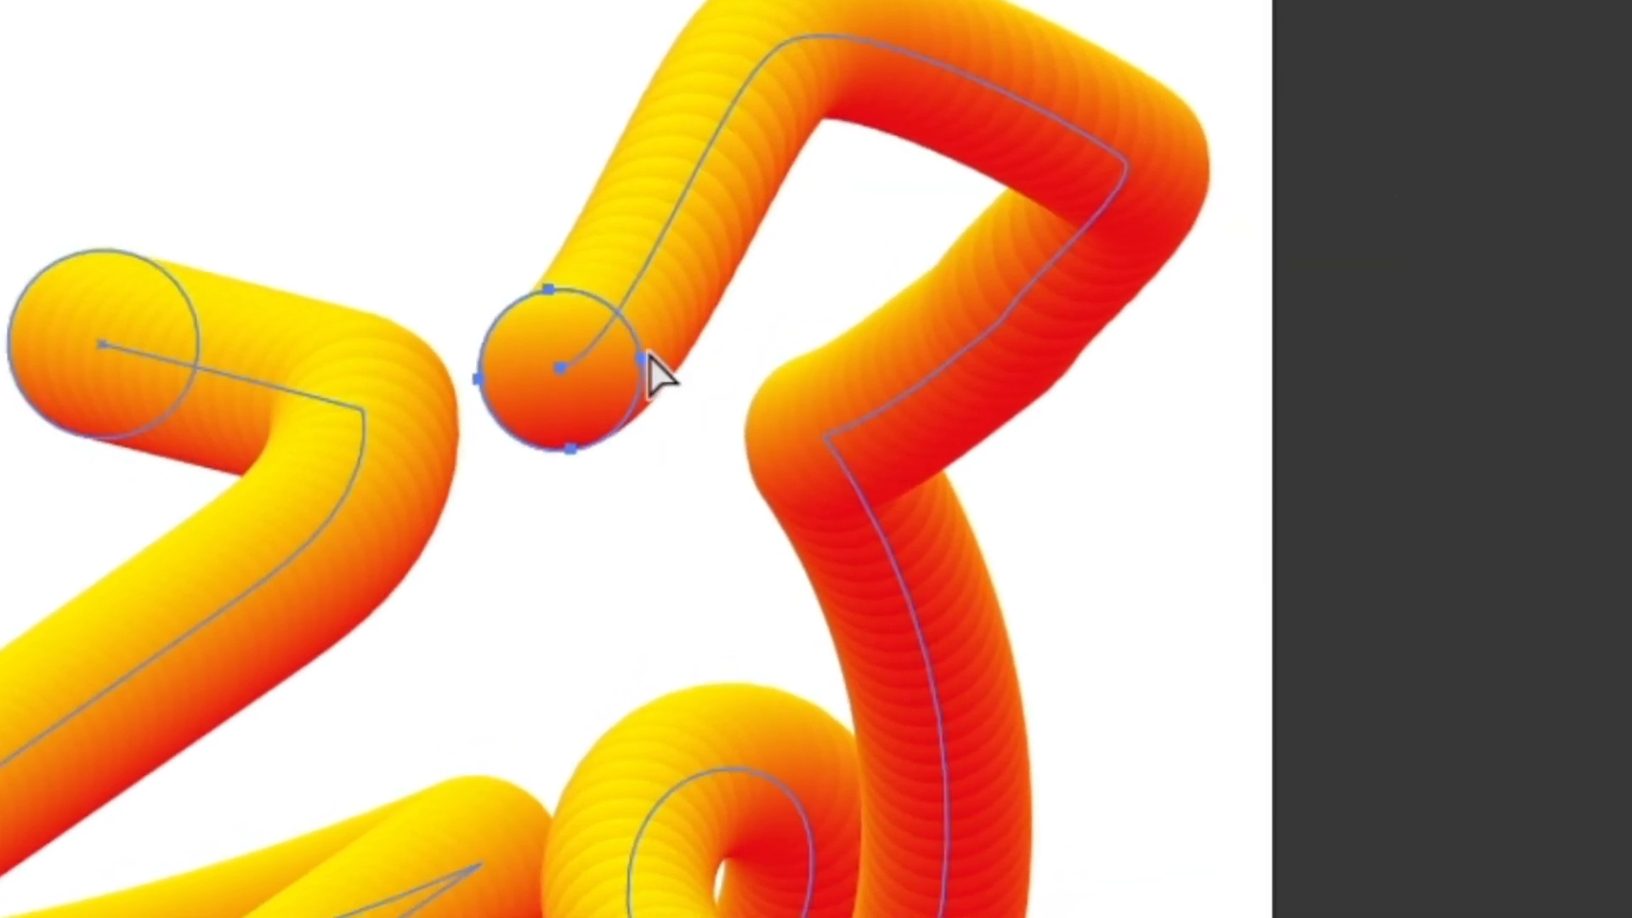
left_click_drag(652, 368, 547, 616)
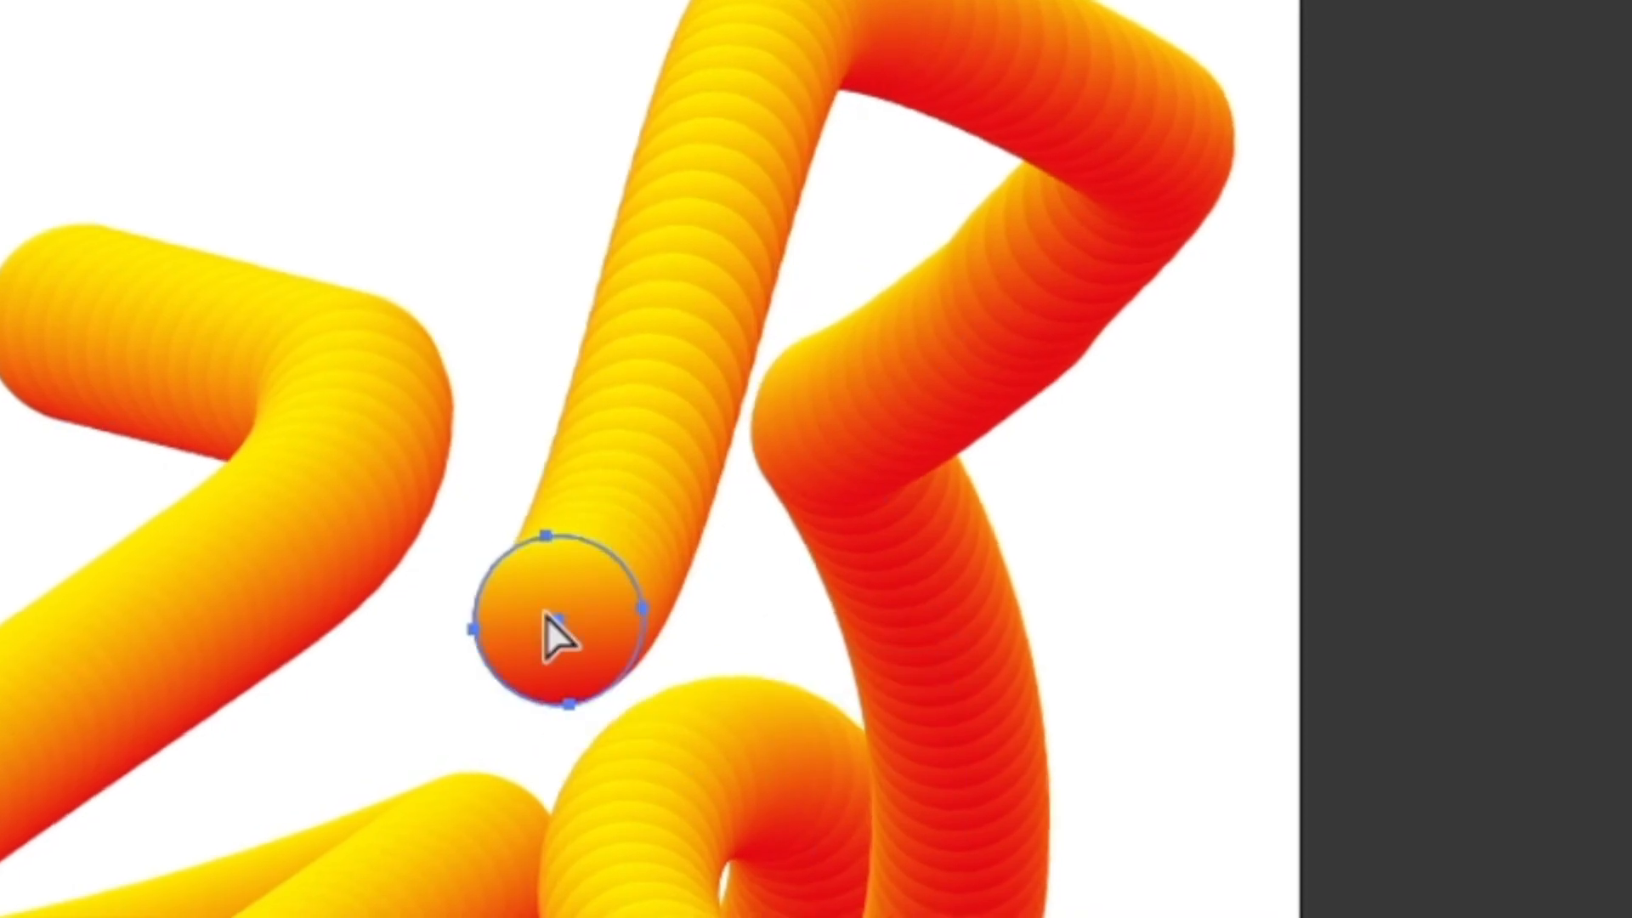
Step: Rotate the blend's end circle about 183° so the gradient twists along the tube
key("v")
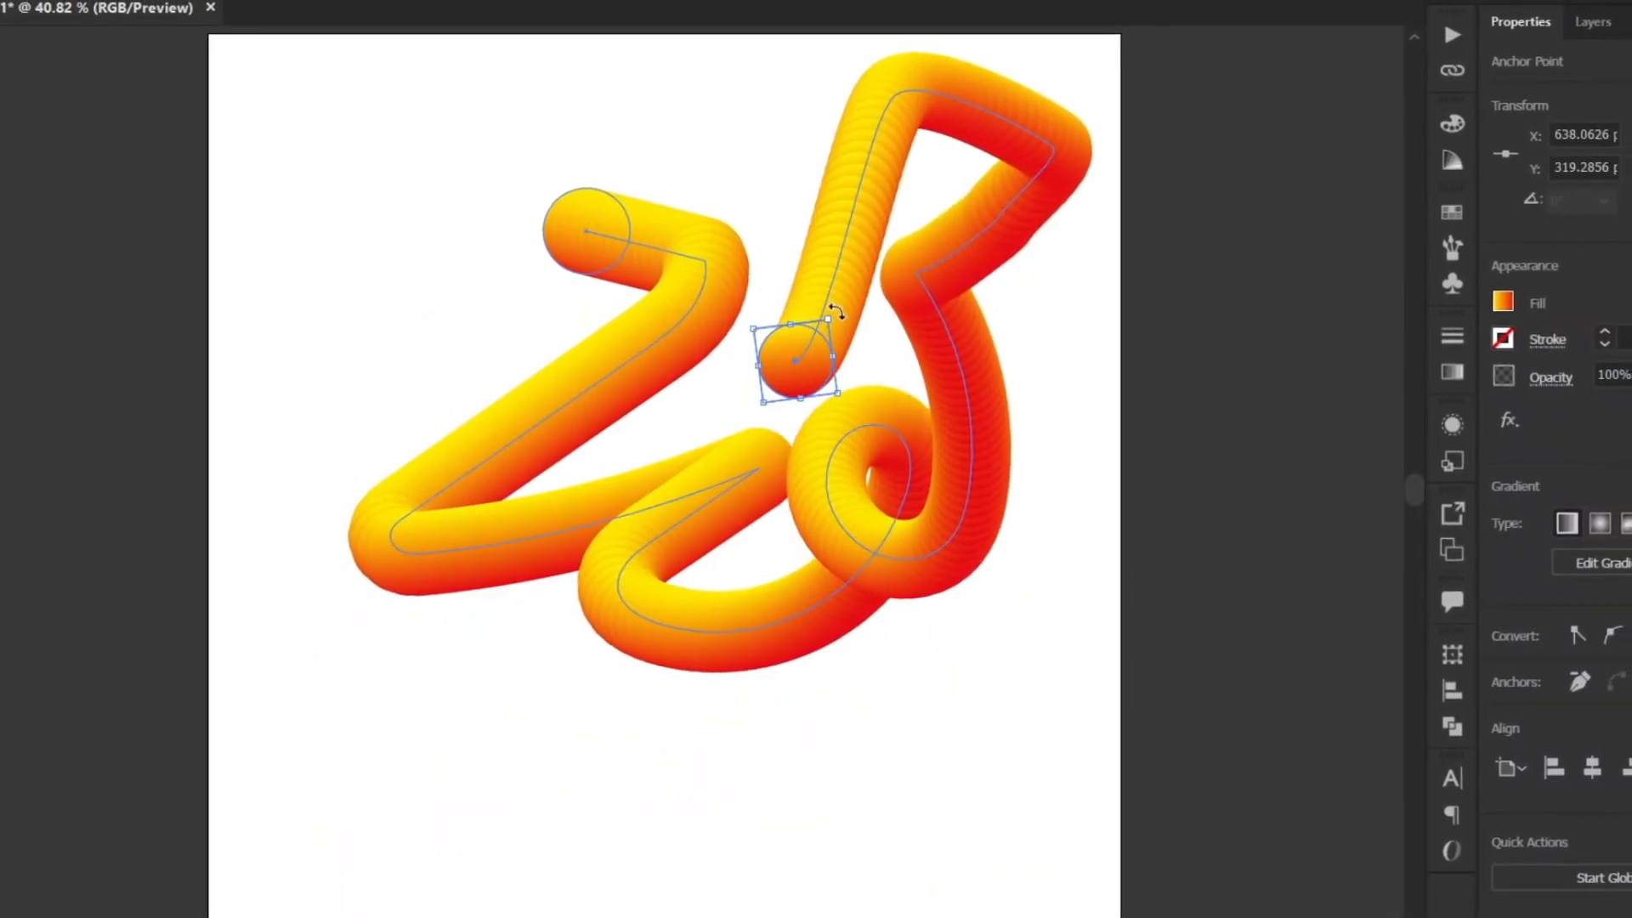
left_click_drag(837, 313, 835, 402)
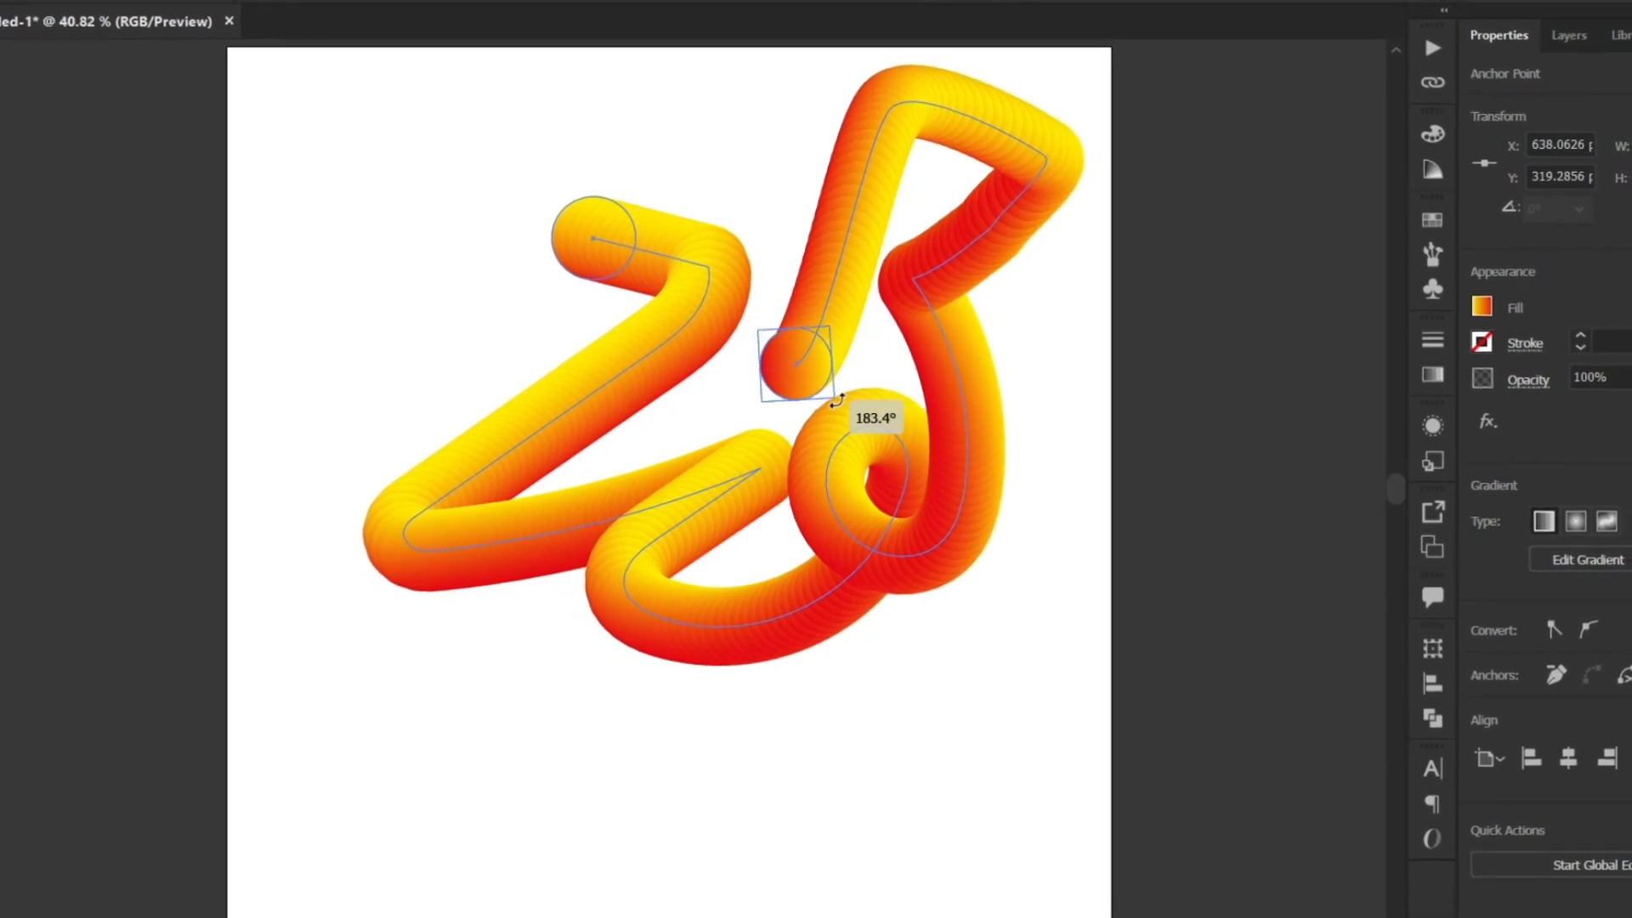
Step: Move the whole twisted blend slightly down and left on the artboard, and undo a further move away from it
left_click_drag(1001, 436, 952, 487)
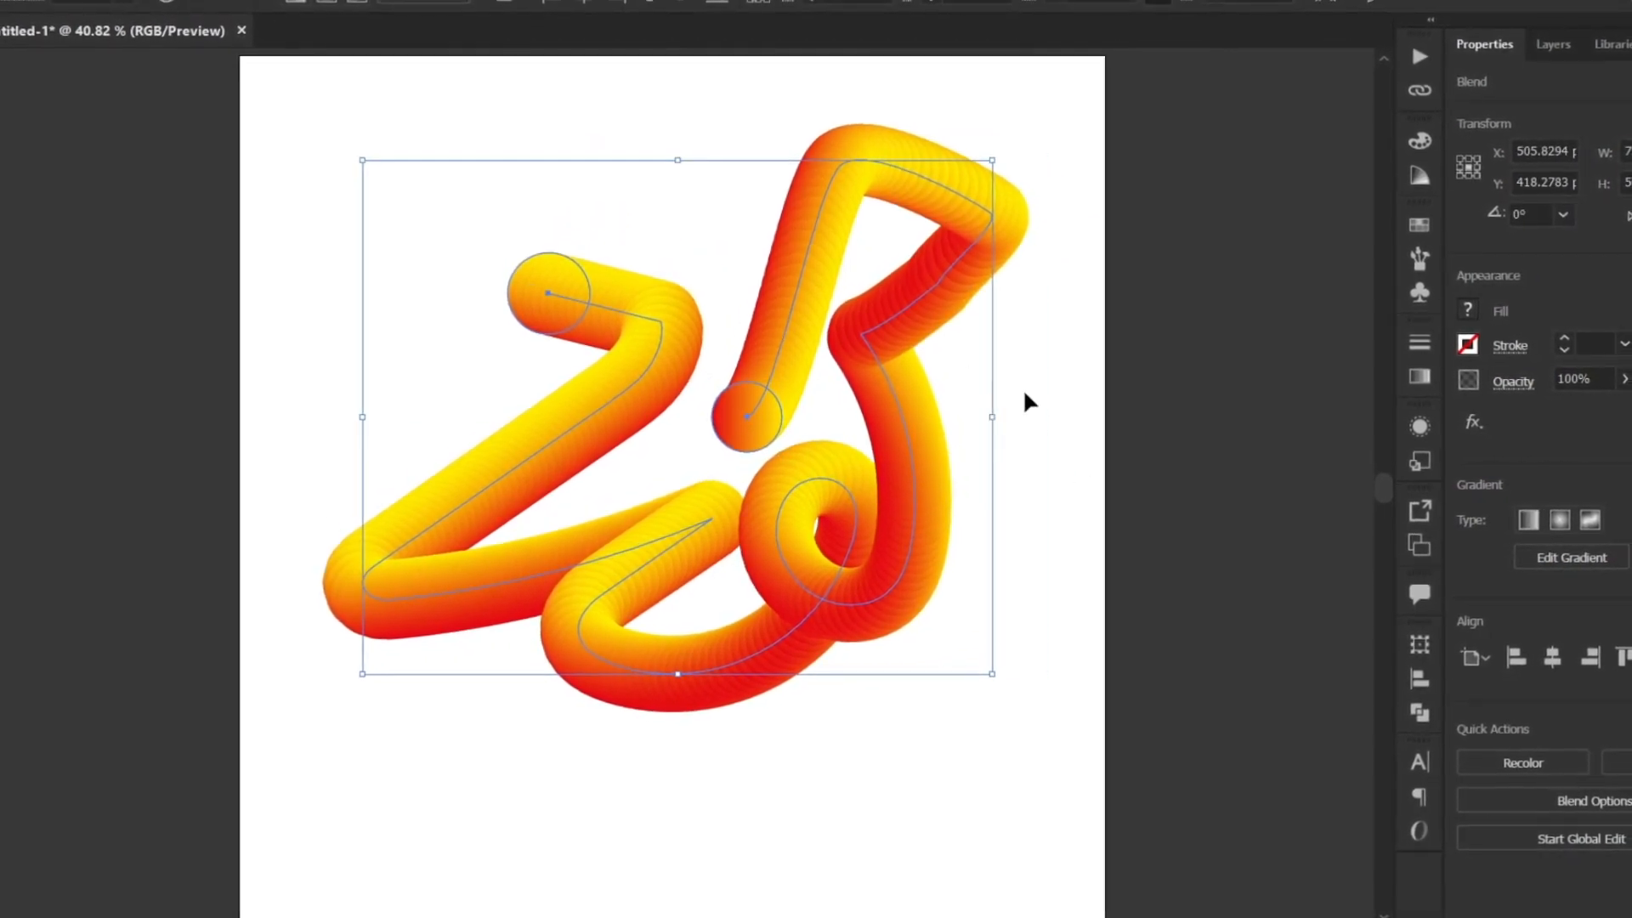
left_click_drag(893, 391, 1470, 397)
key("ctrl+z")
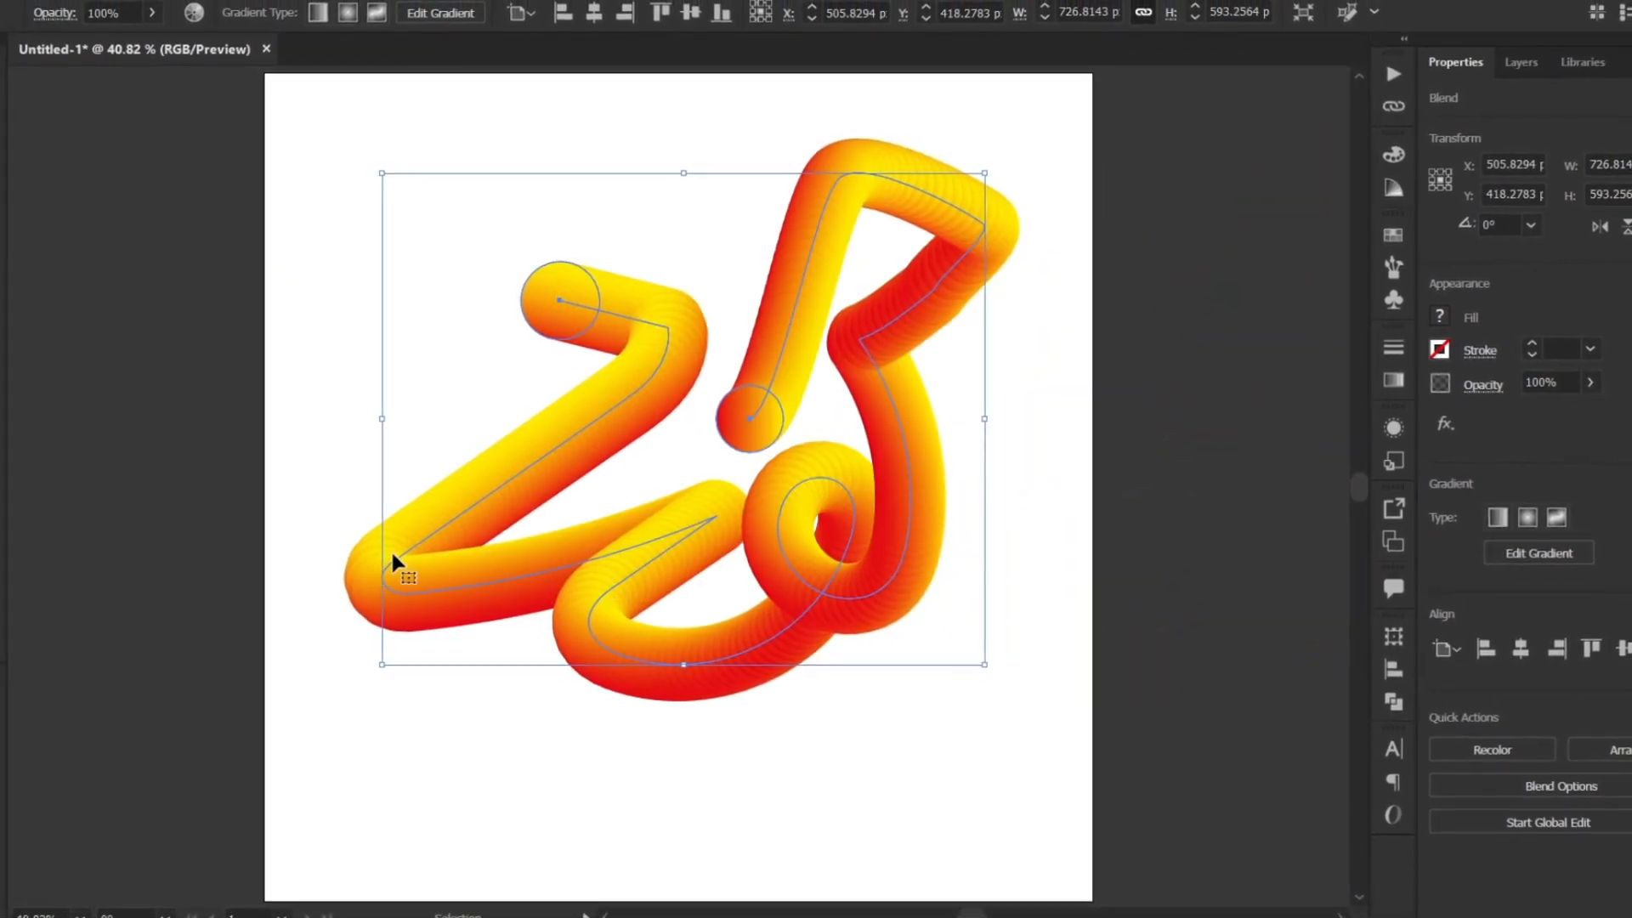